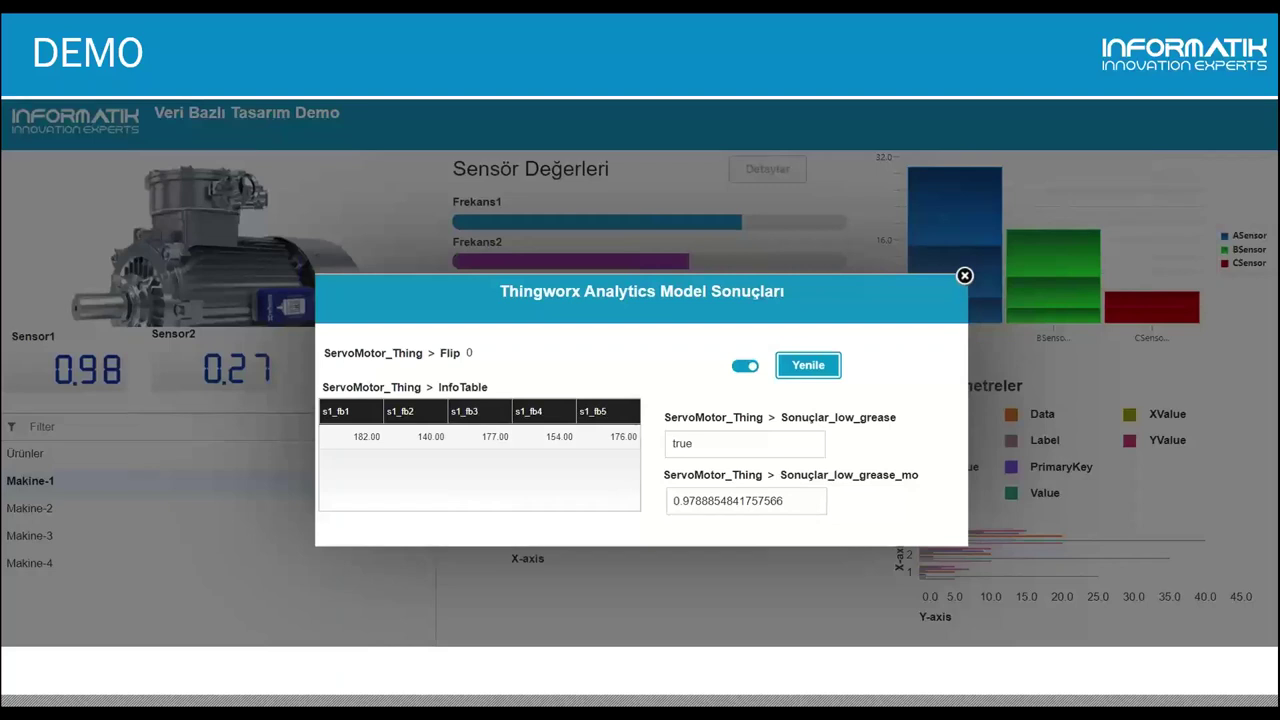
Exit the PowerPoint slideshow to edit slide 7, the DEMO slide.
{"action": "key", "text": "Escape"}
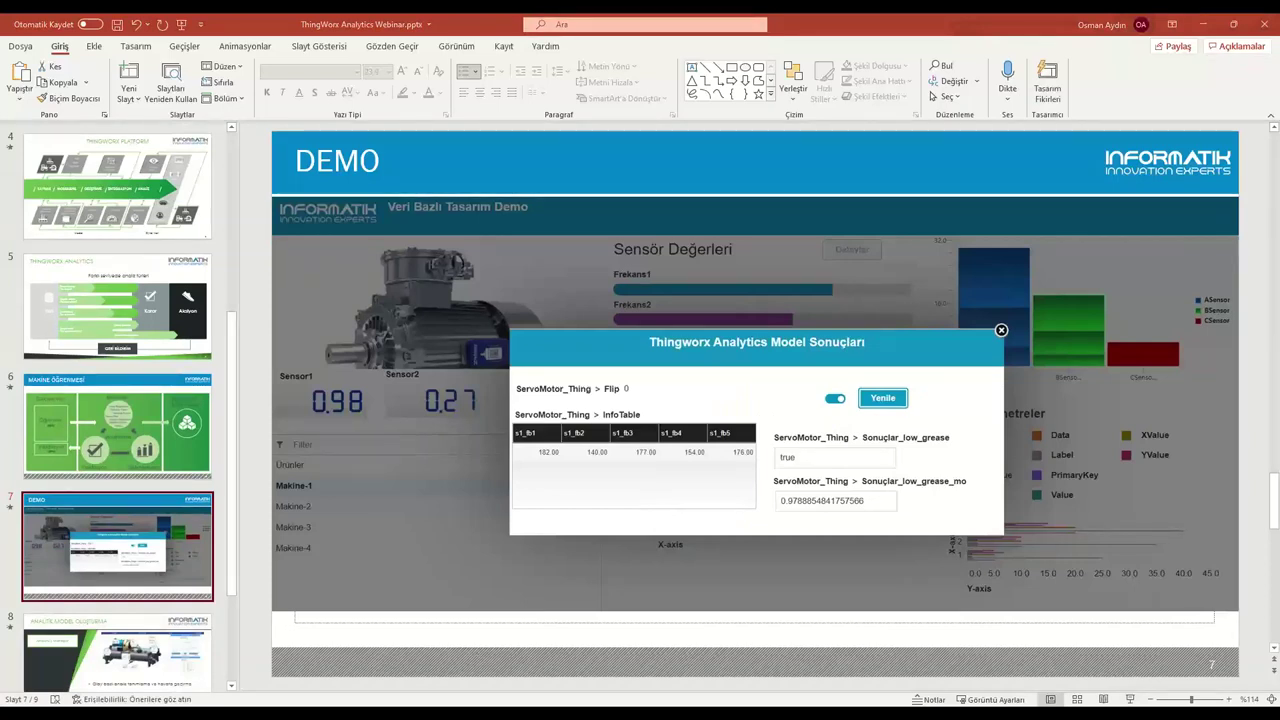
{"action": "left_click_drag", "start_coordinate": [869, 79], "coordinate": [489, 118]}
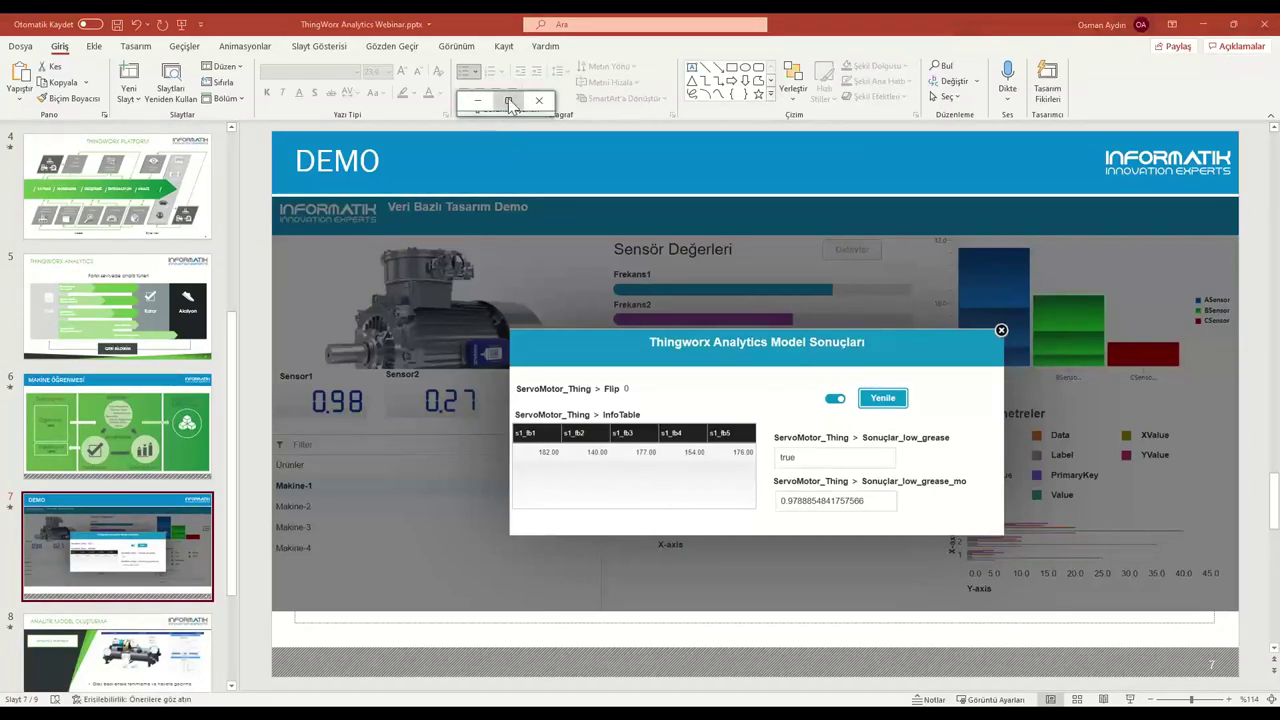
{"action": "left_click", "coordinate": [509, 102]}
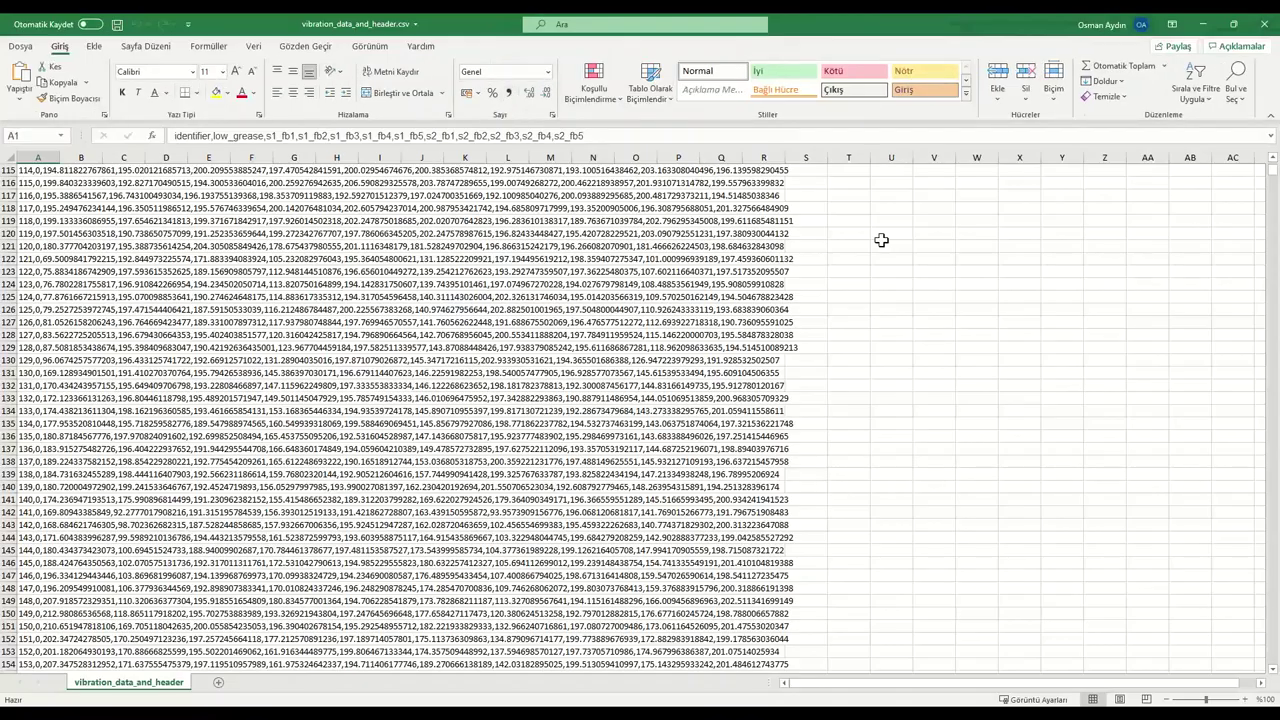
{"action": "scroll", "coordinate": [771, 296], "scroll_direction": "up", "scroll_amount": 1}
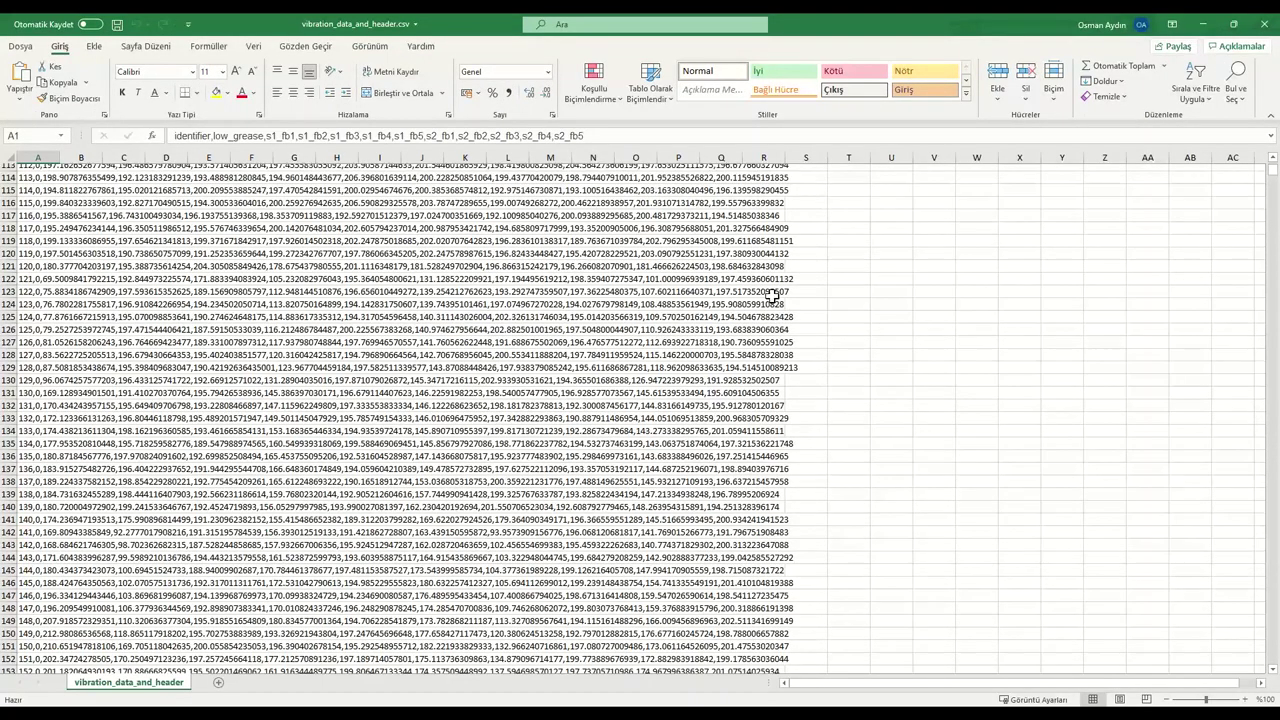
{"action": "scroll", "coordinate": [771, 296], "scroll_direction": "up", "scroll_amount": 20}
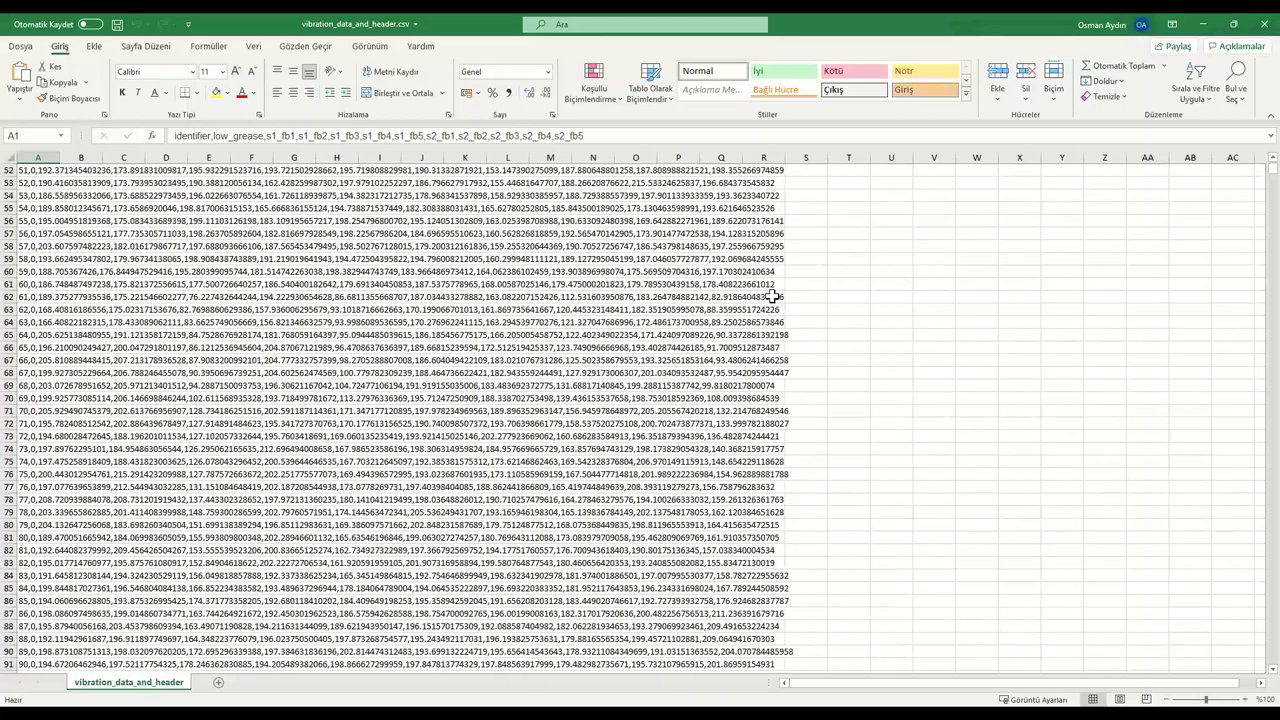
{"action": "scroll", "coordinate": [771, 296], "scroll_direction": "up", "scroll_amount": 17}
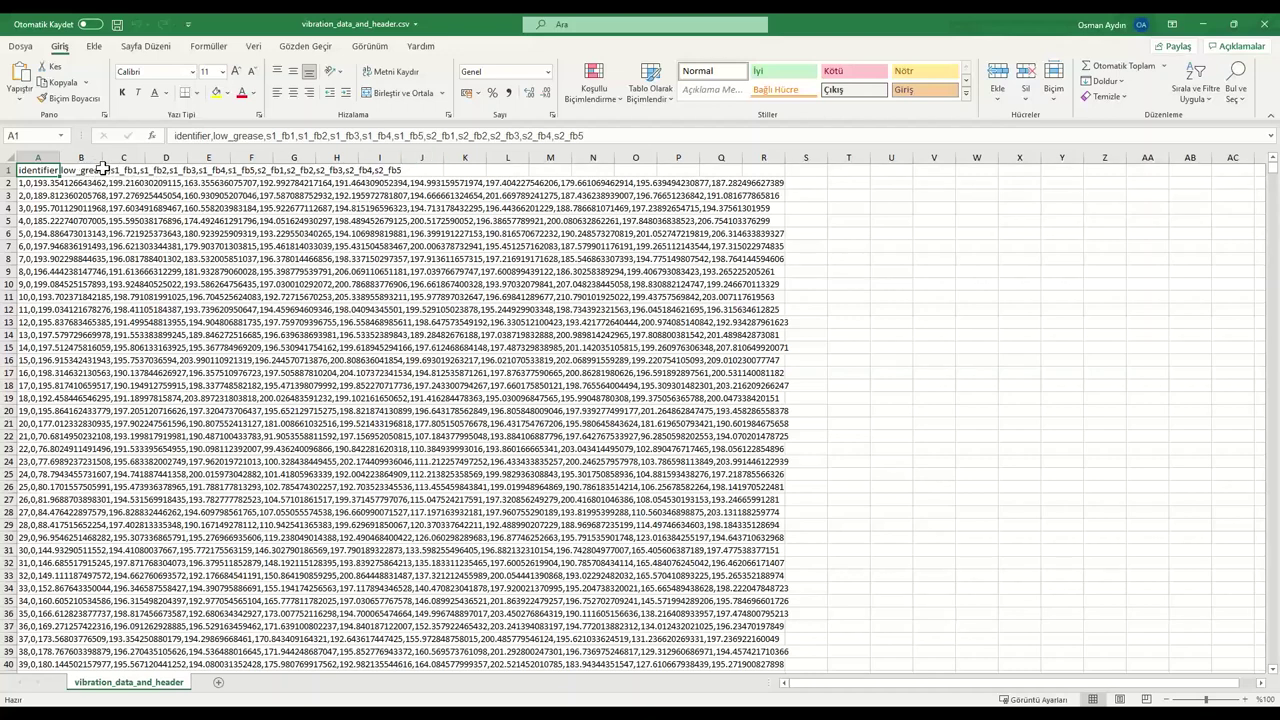
{"action": "left_click", "coordinate": [85, 172]}
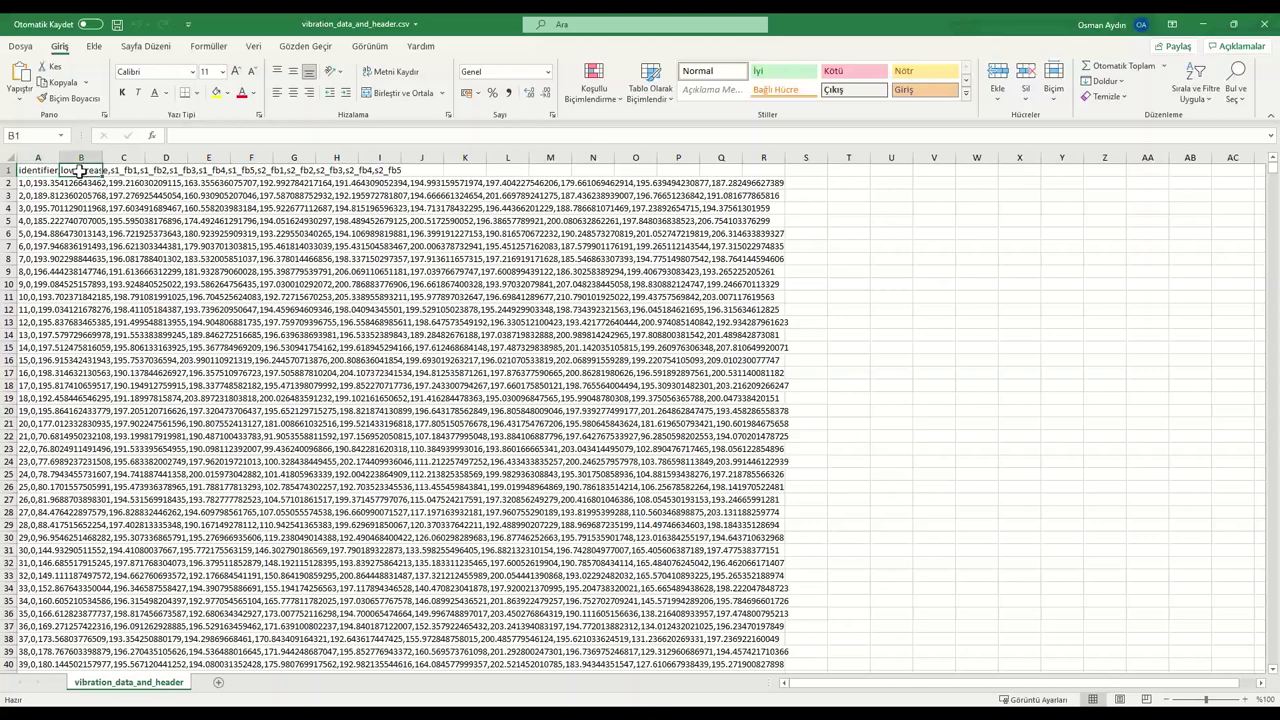
{"action": "left_click", "coordinate": [29, 168]}
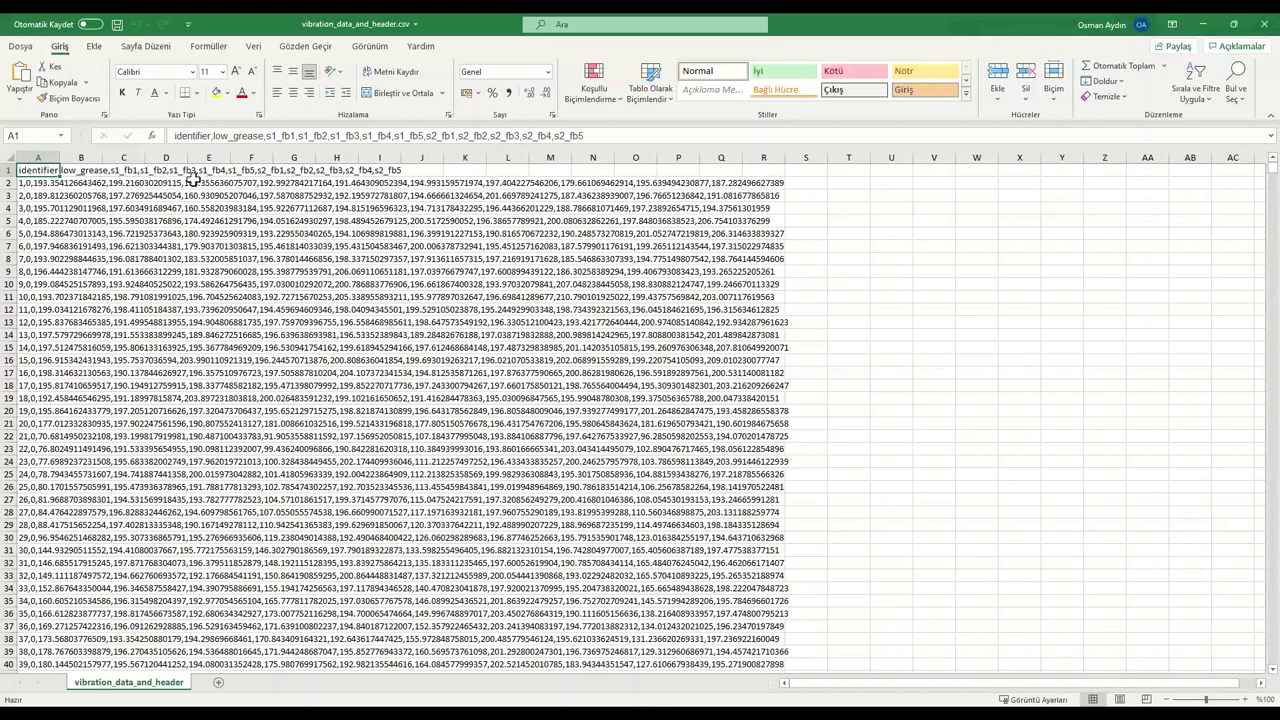
{"action": "left_click", "coordinate": [84, 171]}
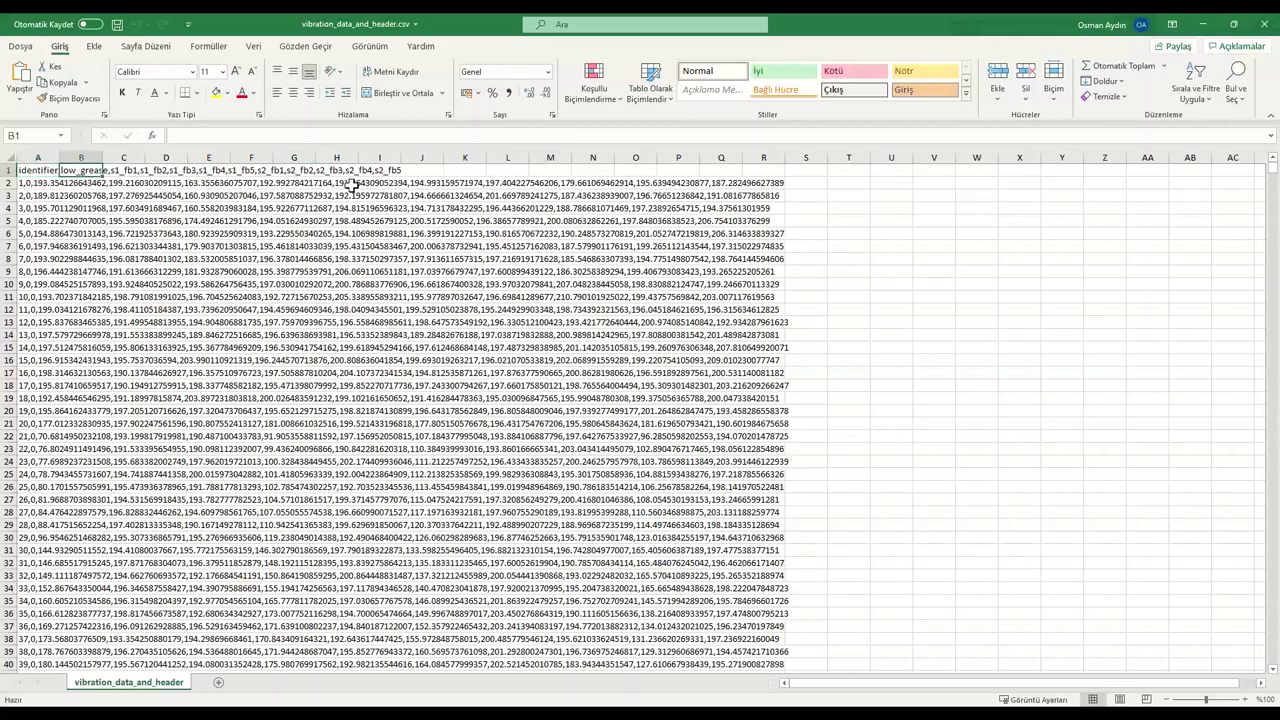
{"action": "scroll", "coordinate": [380, 260], "scroll_direction": "down", "scroll_amount": 16}
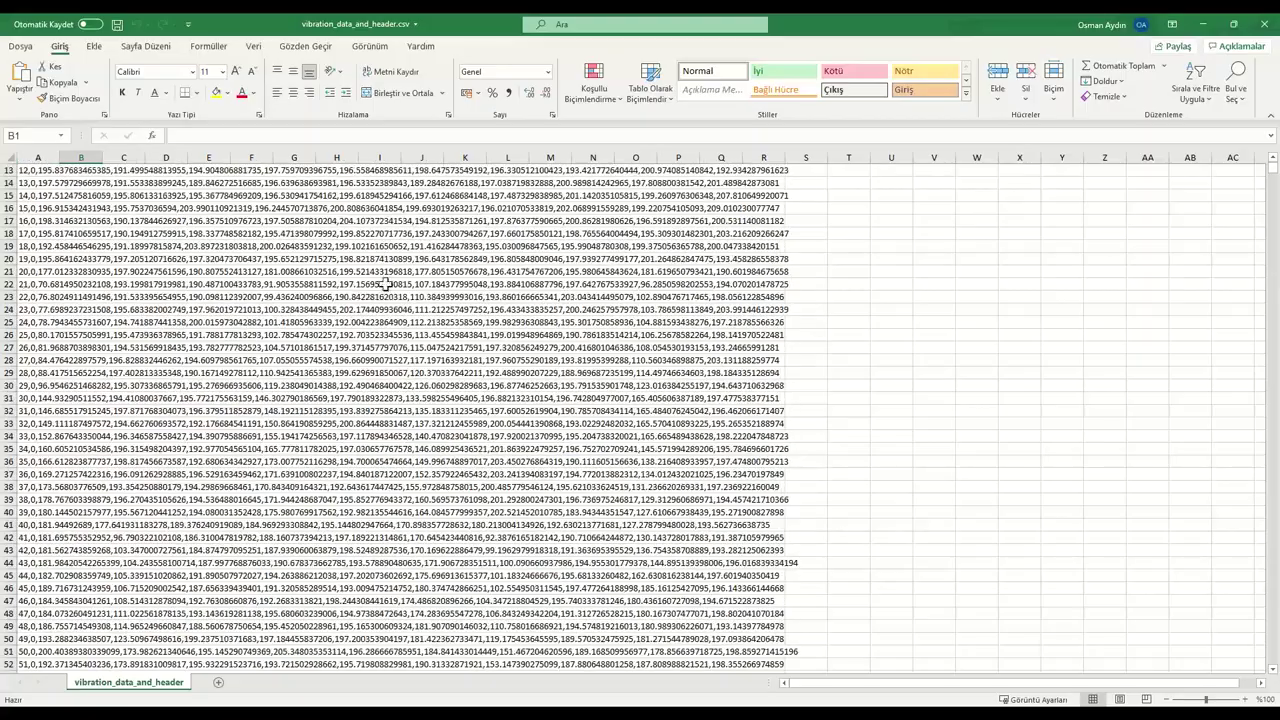
{"action": "scroll", "coordinate": [383, 298], "scroll_direction": "down", "scroll_amount": 20}
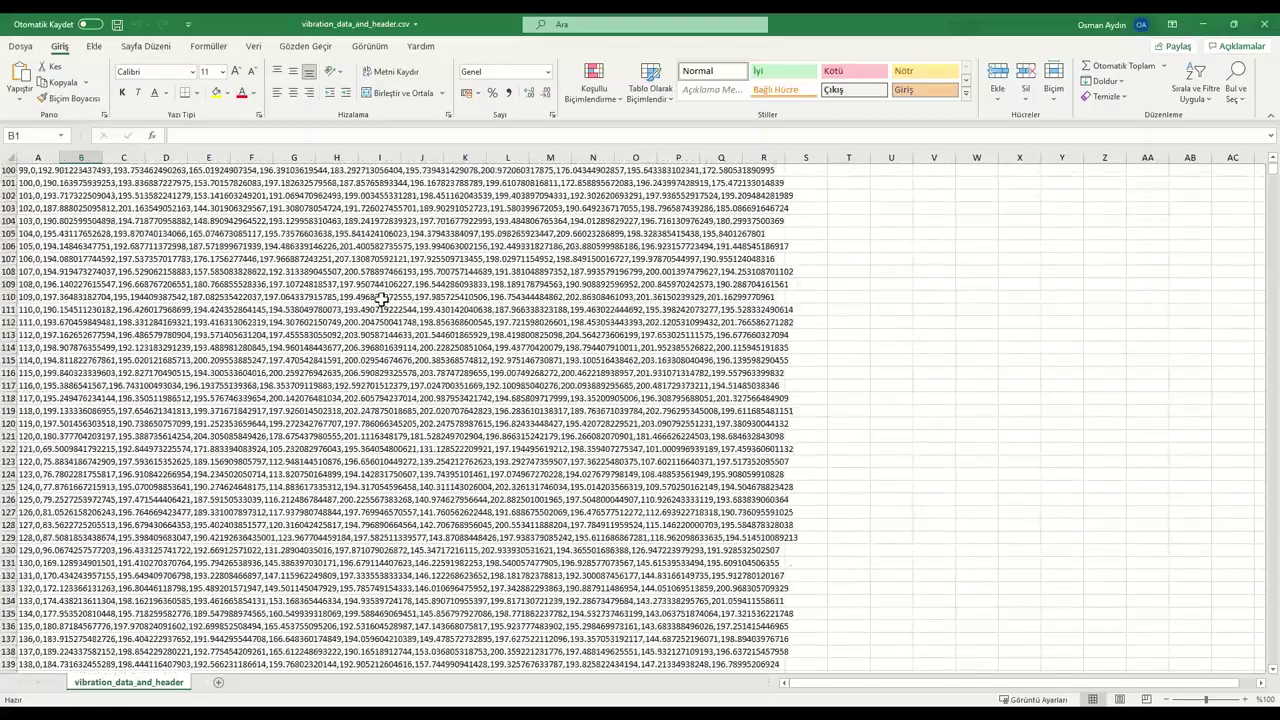
{"action": "scroll", "coordinate": [383, 298], "scroll_direction": "down", "scroll_amount": 3}
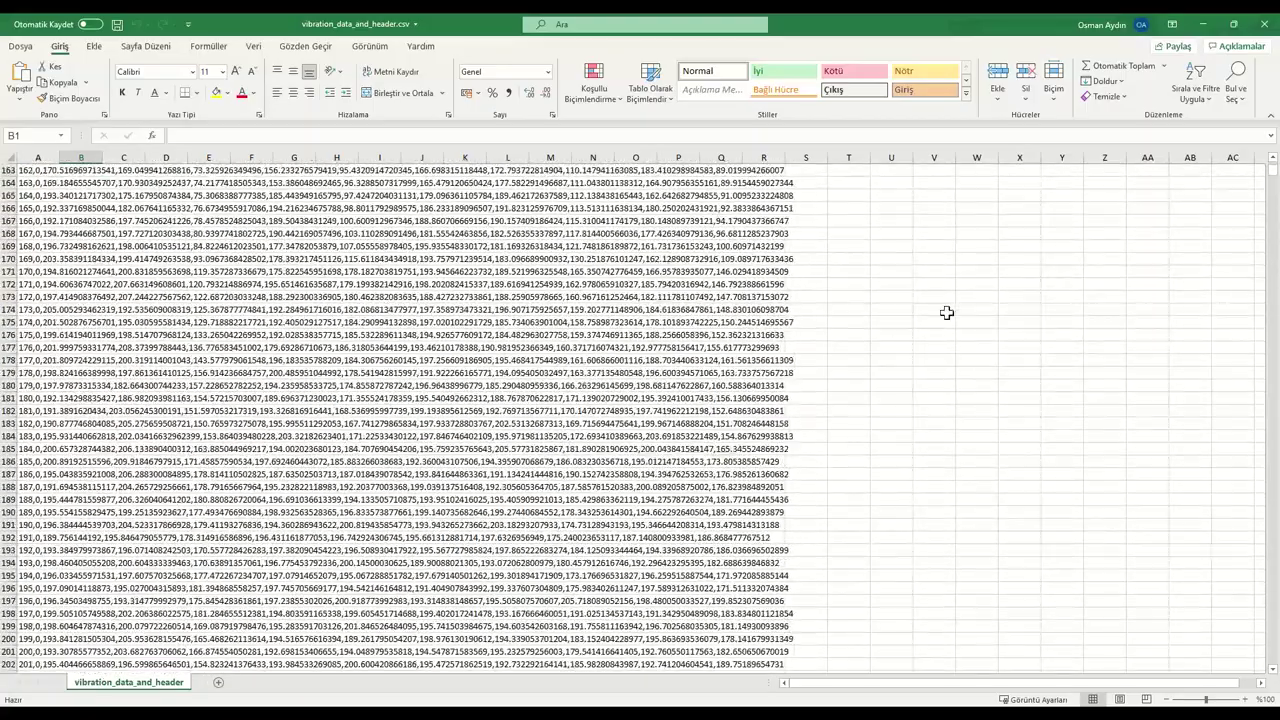
{"action": "scroll", "coordinate": [944, 311], "scroll_direction": "down", "scroll_amount": 5}
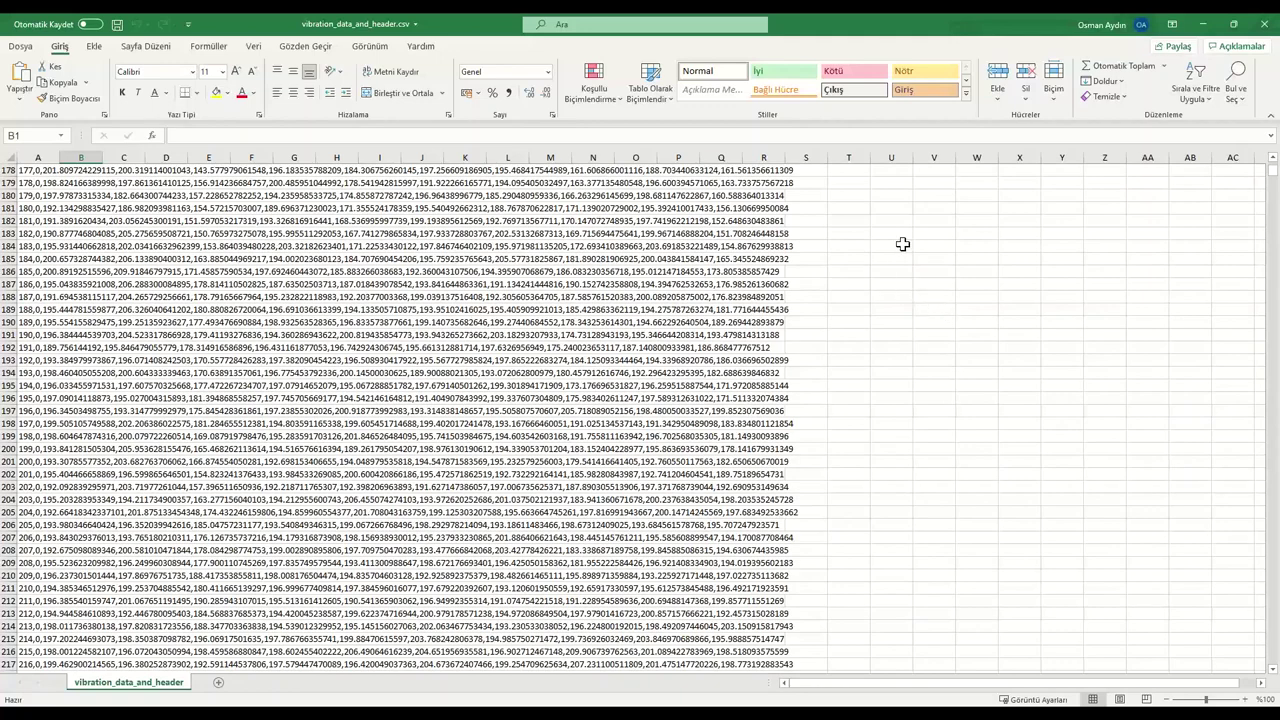
{"action": "left_click", "coordinate": [1264, 30]}
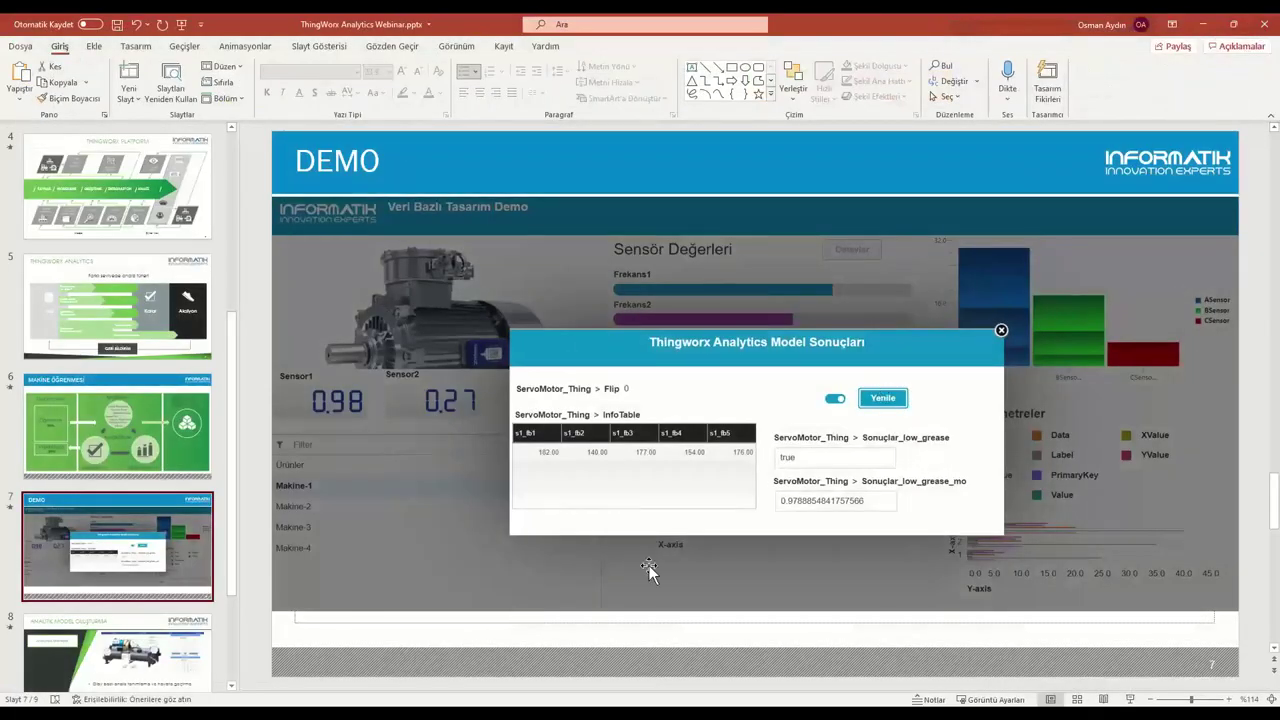
Switch to ThingWorx Composer and show the Browse tree beside the Informatik_ODK_MotorDigitalTwin mashup.
{"action": "key", "text": "alt+Tab"}
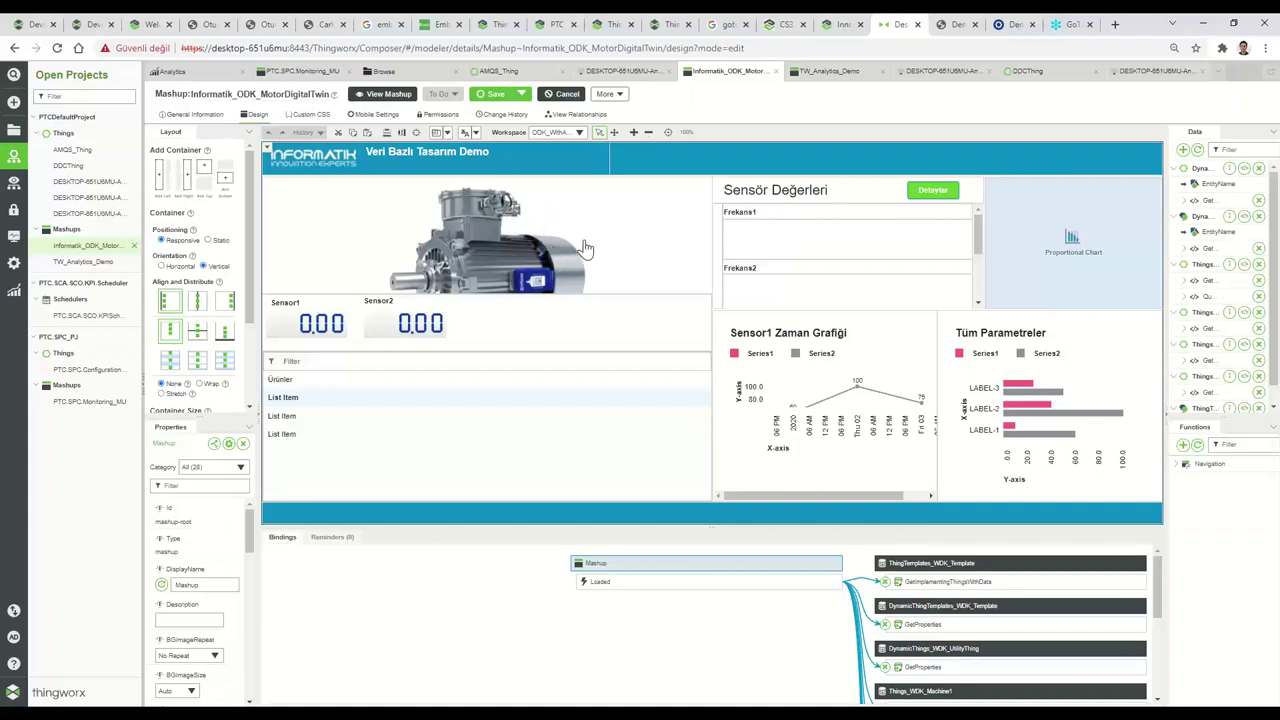
{"action": "left_click", "coordinate": [14, 131]}
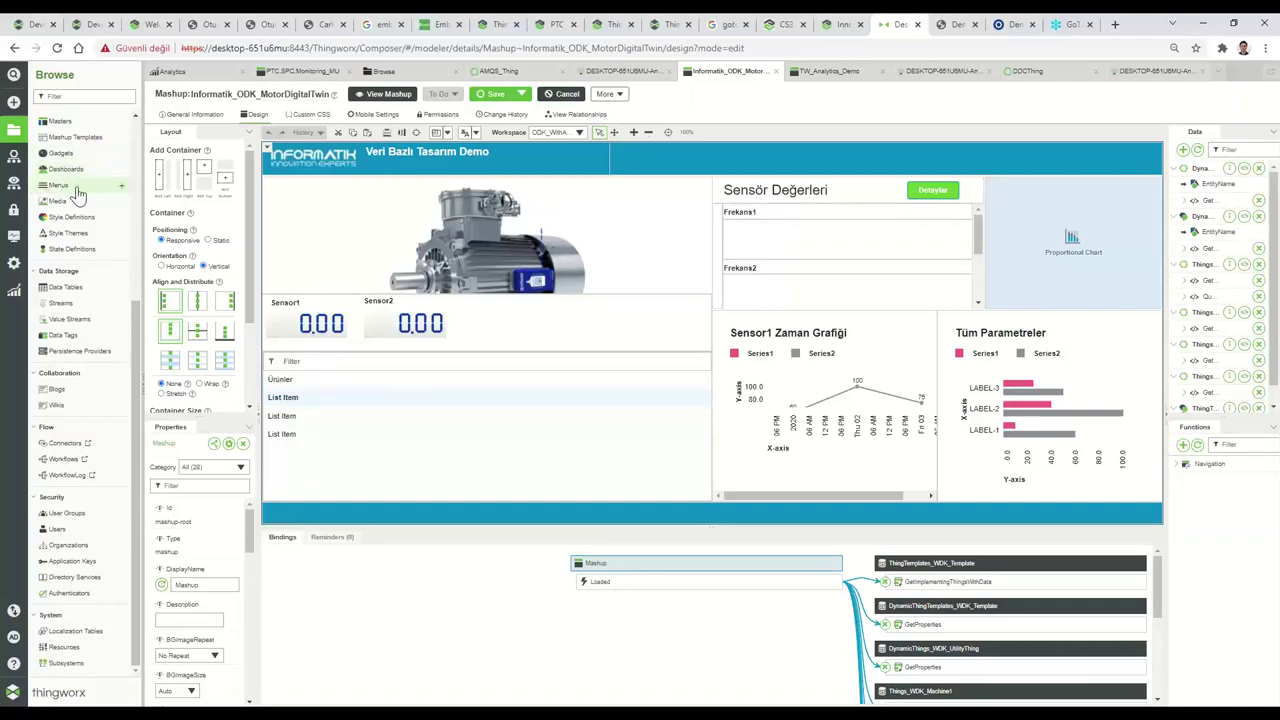
{"action": "scroll", "coordinate": [78, 193], "scroll_direction": "up", "scroll_amount": 3}
{"action": "scroll", "coordinate": [85, 197], "scroll_direction": "up", "scroll_amount": 2}
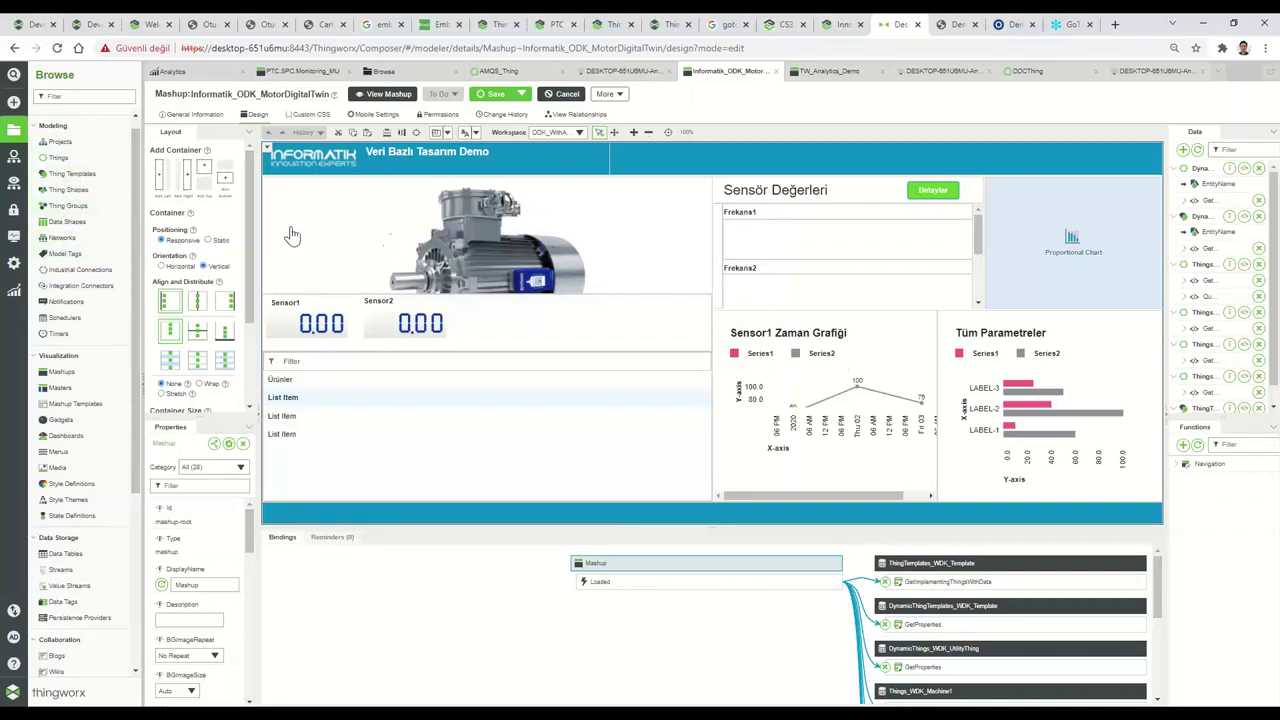
From the Analytics Datasets page, start a new dataset named vibrasyon-dataset-11.
{"action": "left_click", "coordinate": [13, 293]}
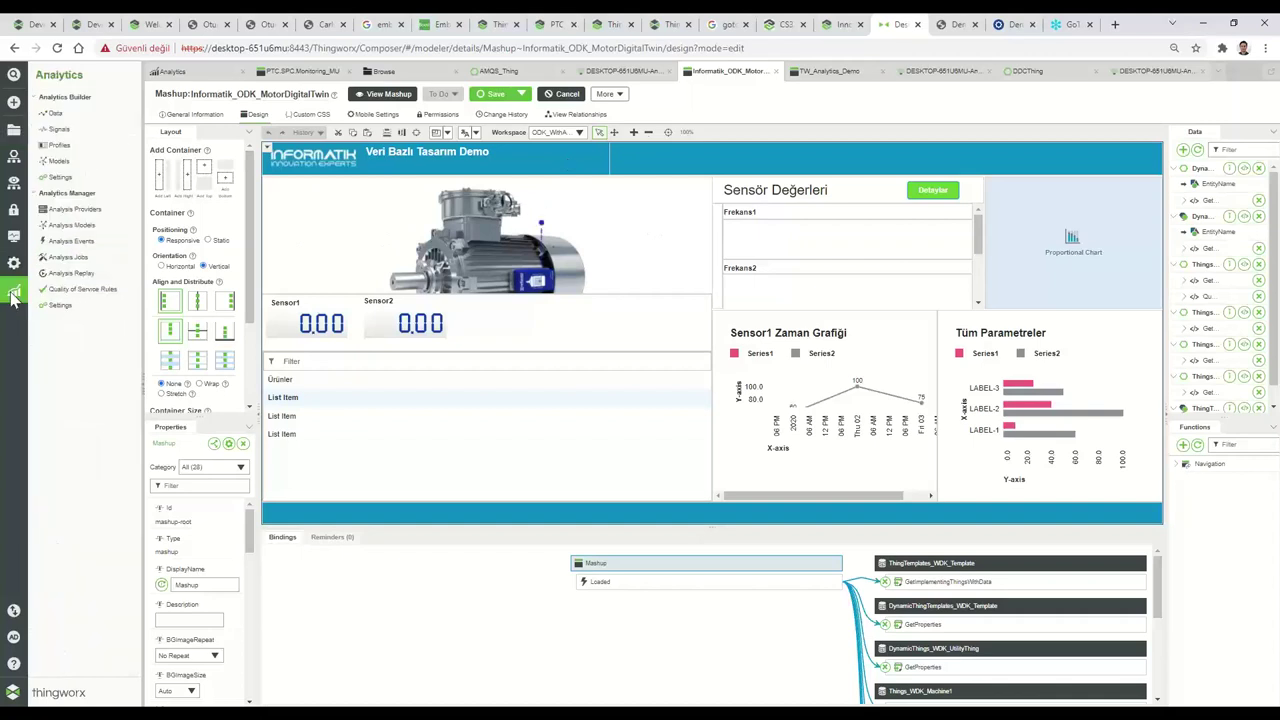
{"action": "left_click", "coordinate": [68, 115]}
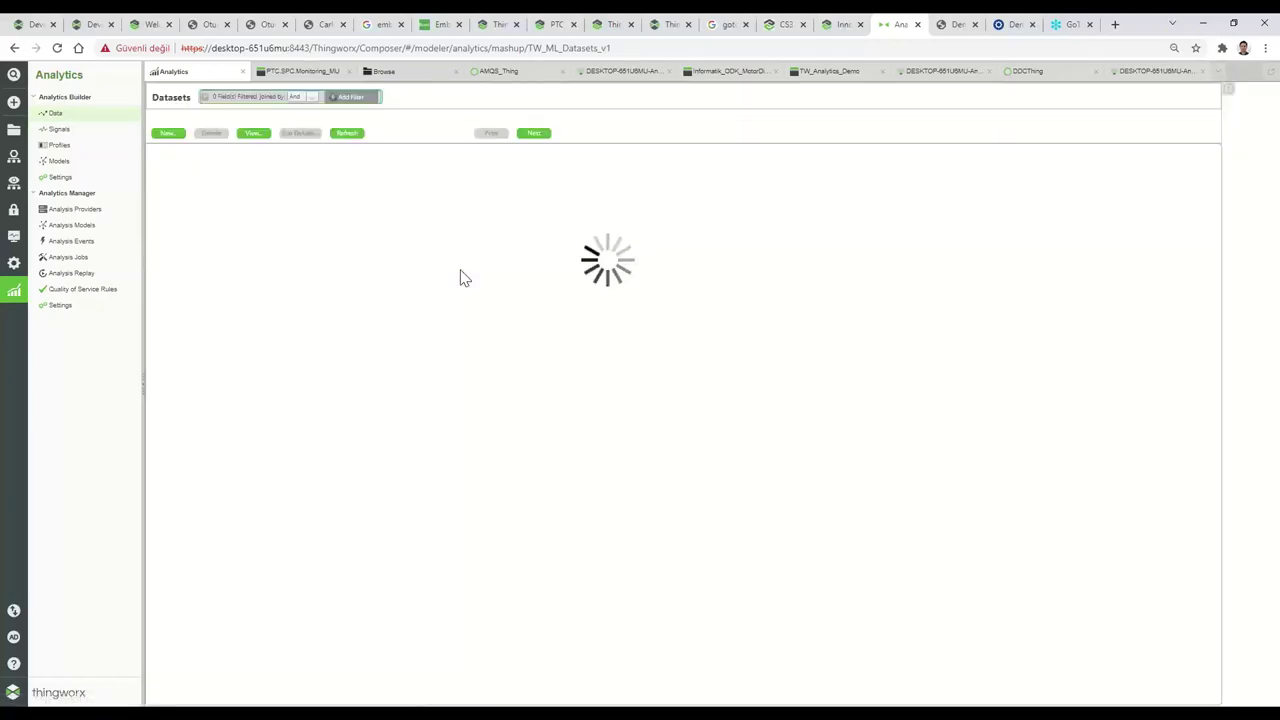
{"action": "left_click", "coordinate": [168, 133]}
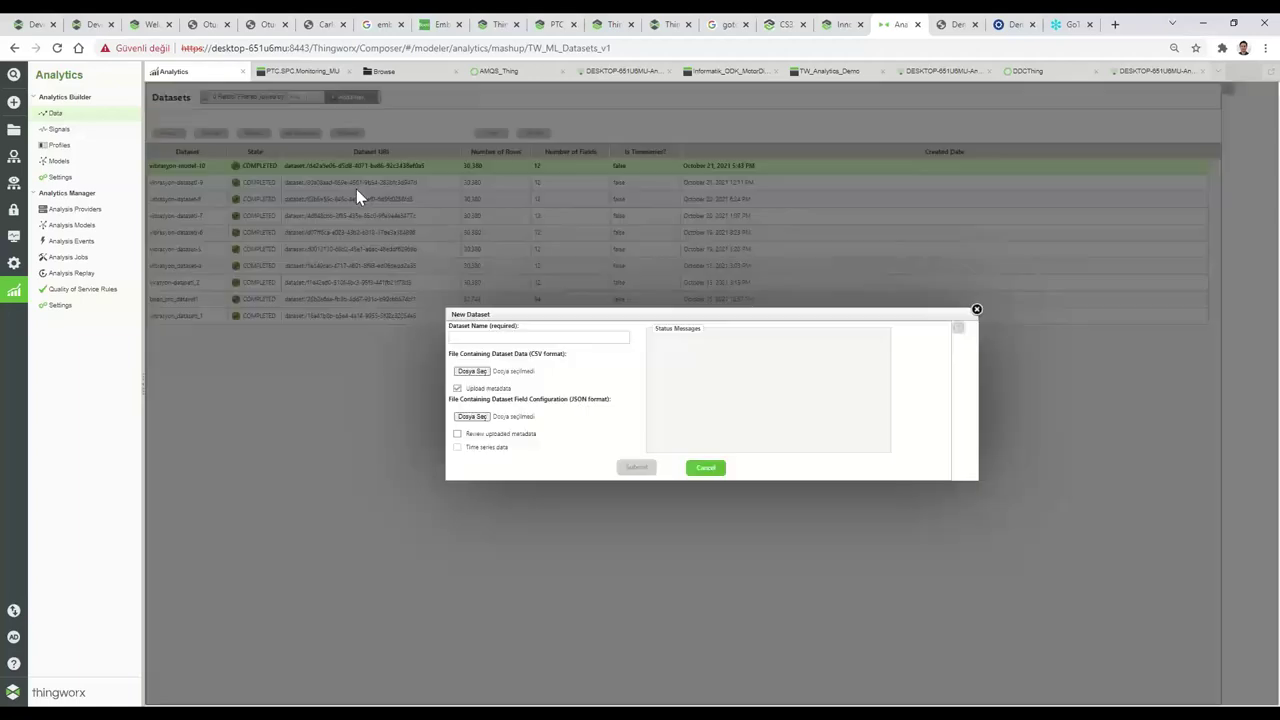
{"action": "left_click", "coordinate": [507, 338]}
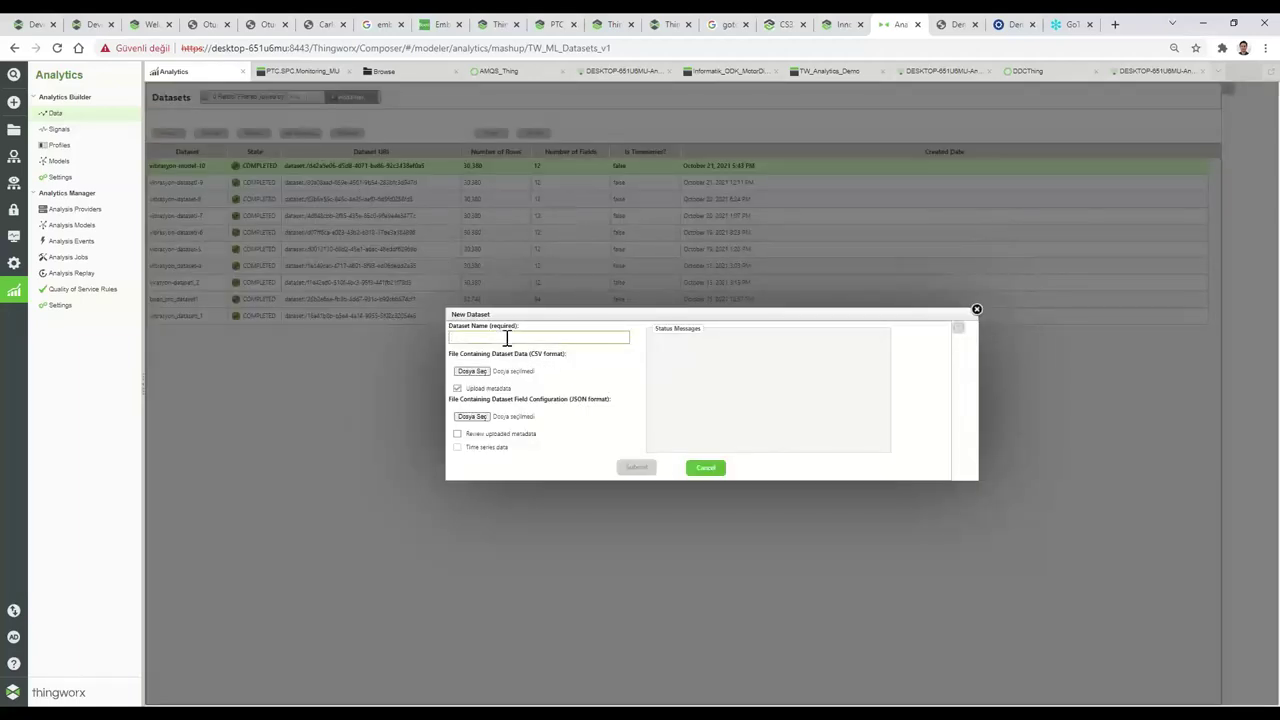
{"action": "type", "text": "vibrasyon-dataset"}
{"action": "type", "text": "1"}
{"action": "type", "text": "1"}
Attach vibration_data_and_header.csv from the Sample Data analytics_vibration folder as the data file.
{"action": "left_click", "coordinate": [486, 373]}
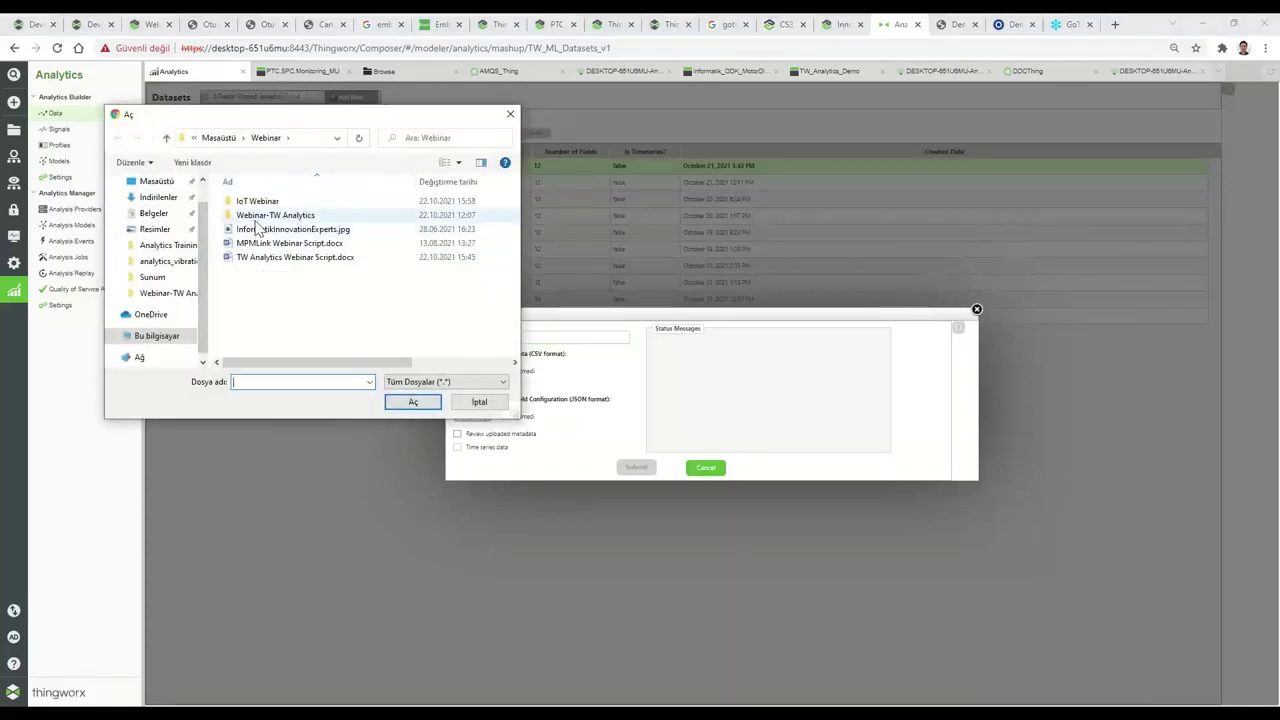
{"action": "double_click", "coordinate": [257, 217]}
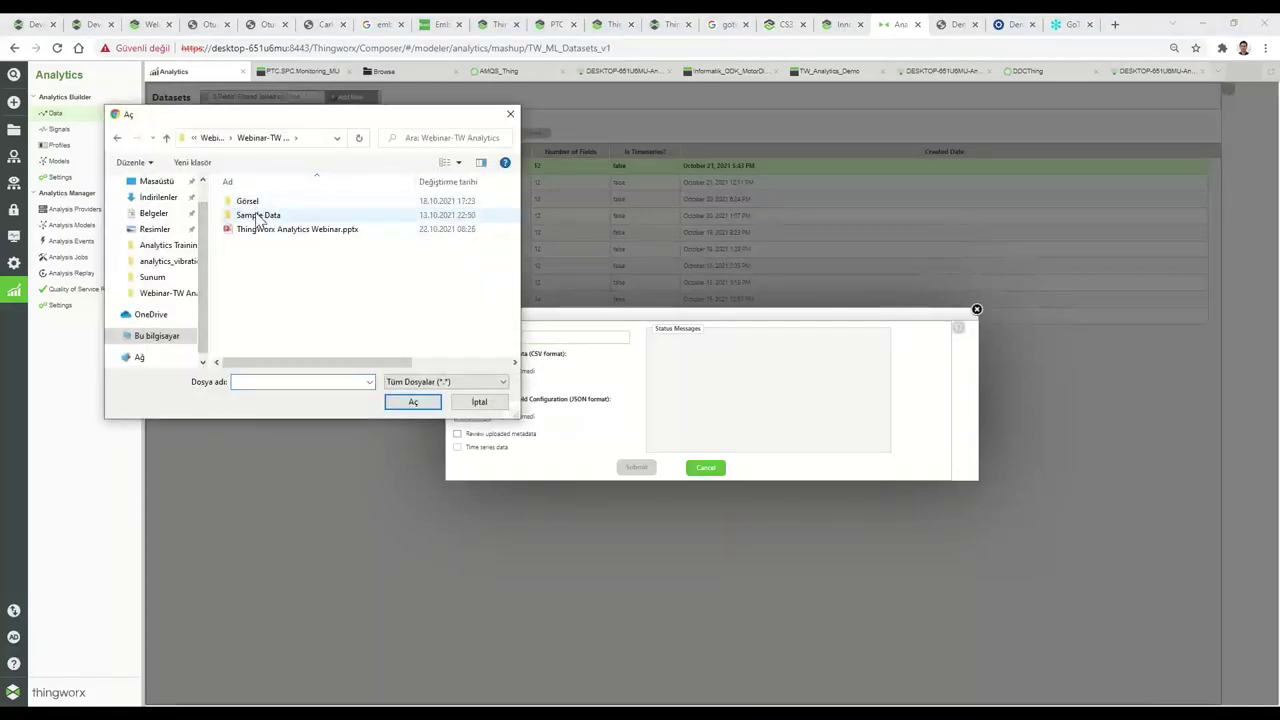
{"action": "double_click", "coordinate": [258, 216]}
{"action": "double_click", "coordinate": [260, 201]}
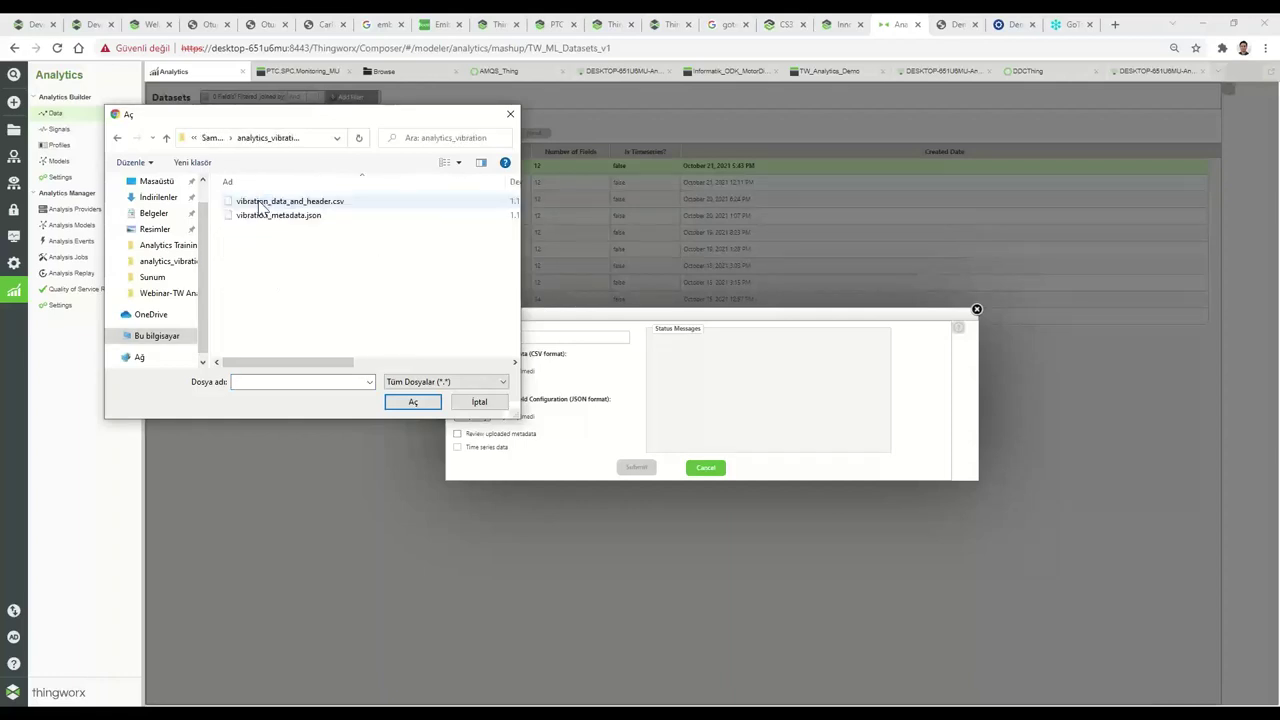
{"action": "left_click", "coordinate": [265, 203]}
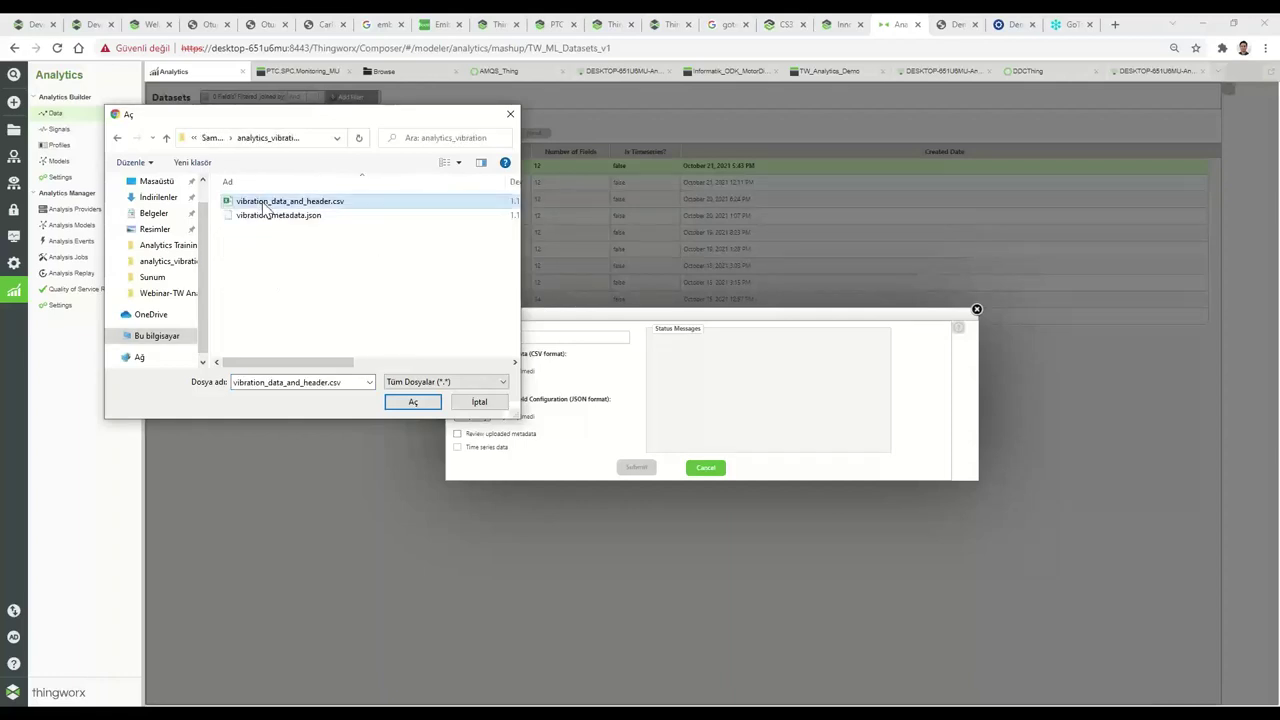
{"action": "left_click", "coordinate": [413, 401]}
Attach vibration_metadata.json, enable Review uploaded metadata, and submit the dataset.
{"action": "left_click", "coordinate": [476, 416]}
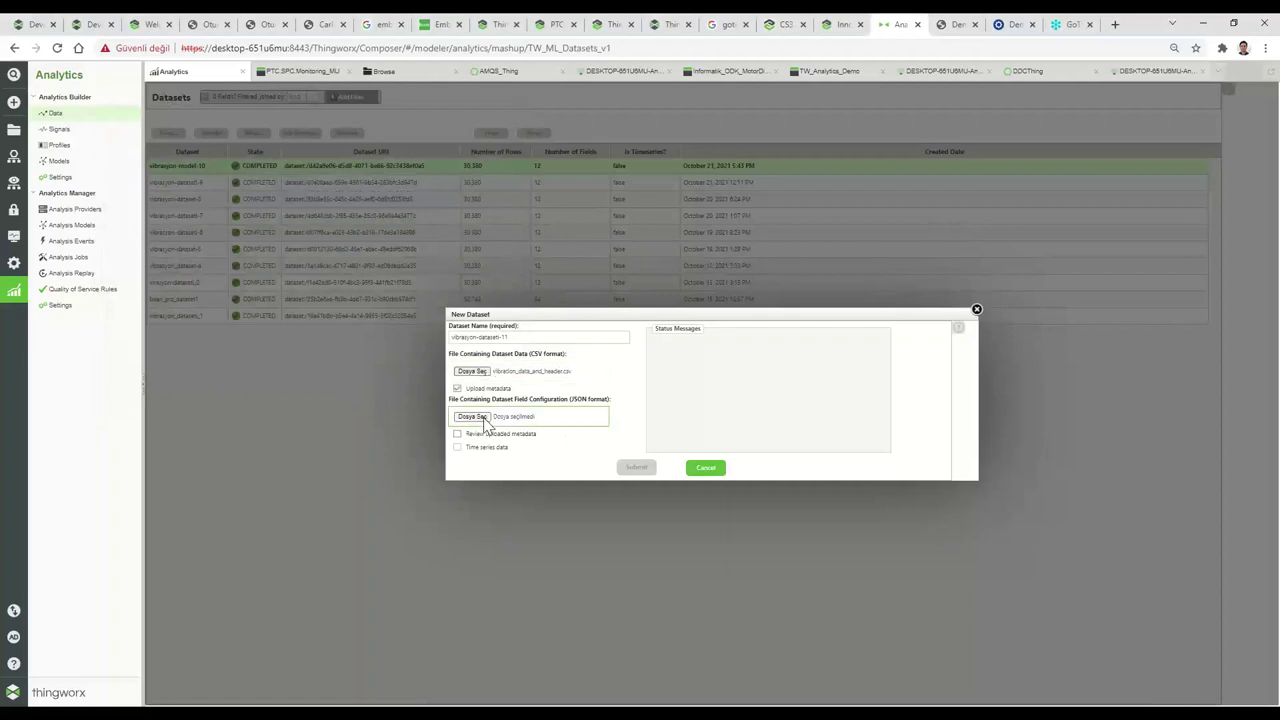
{"action": "left_click", "coordinate": [305, 216]}
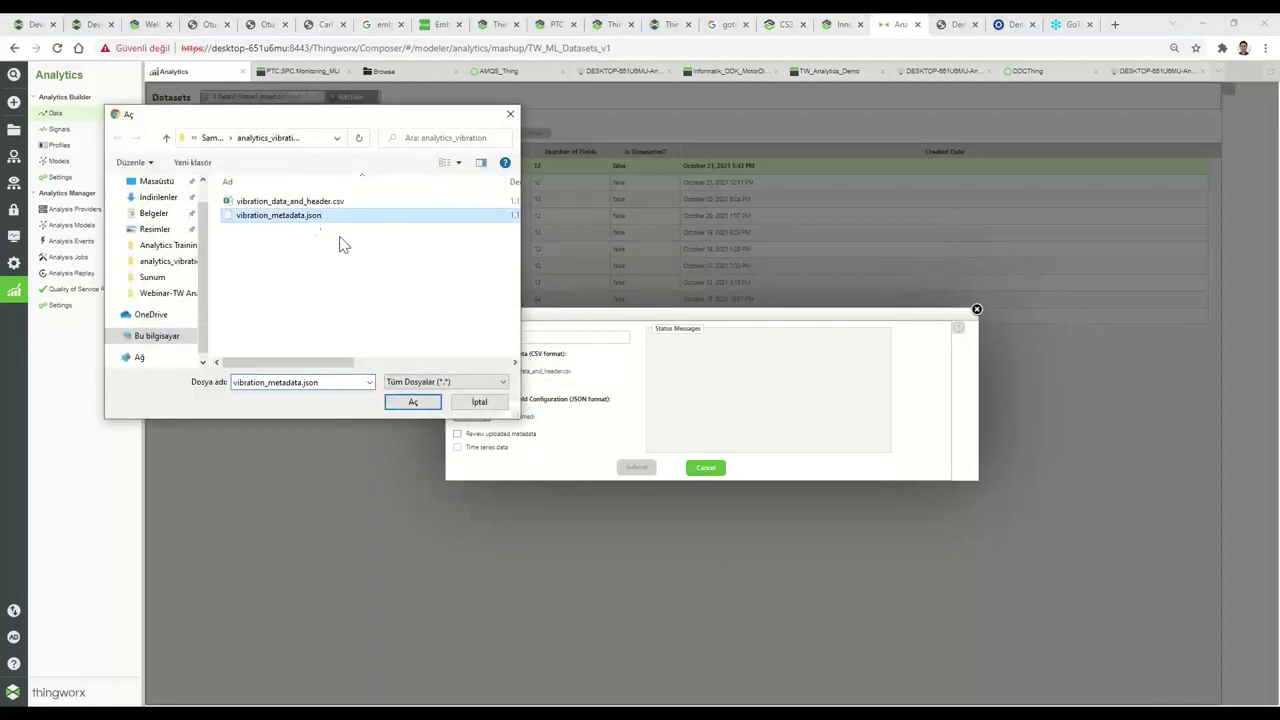
{"action": "left_click", "coordinate": [413, 401]}
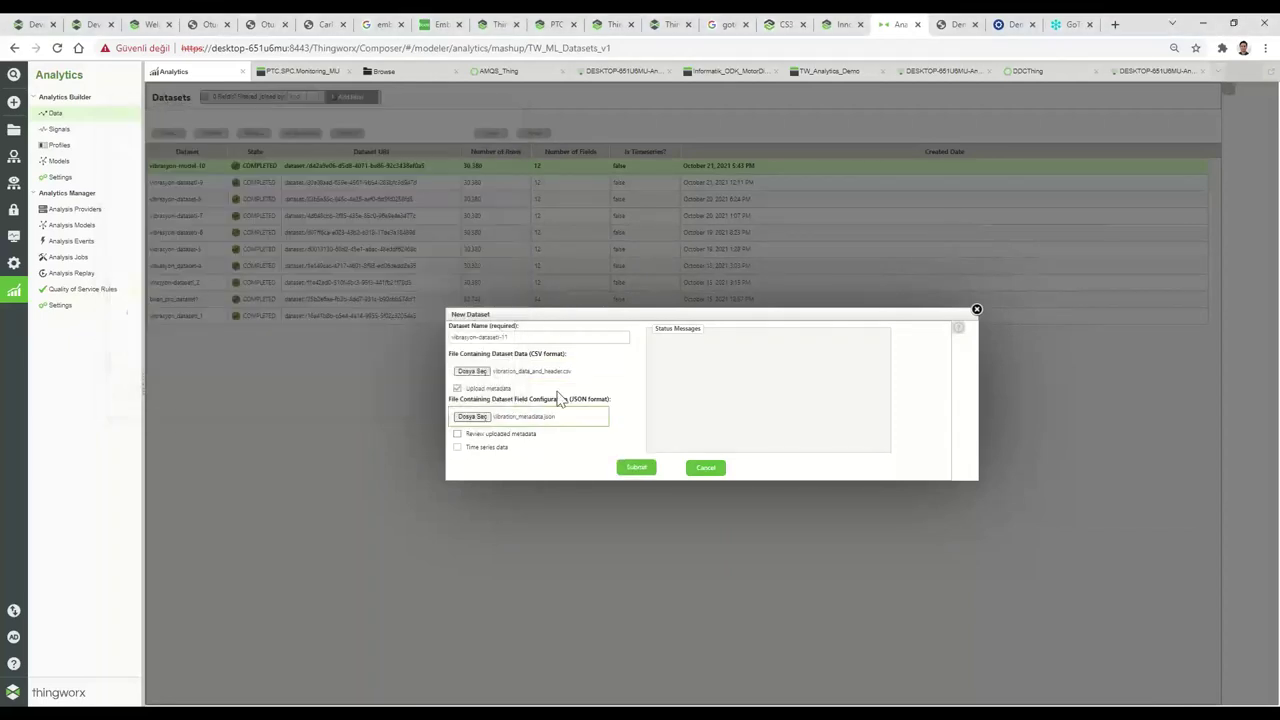
{"action": "left_click", "coordinate": [458, 435]}
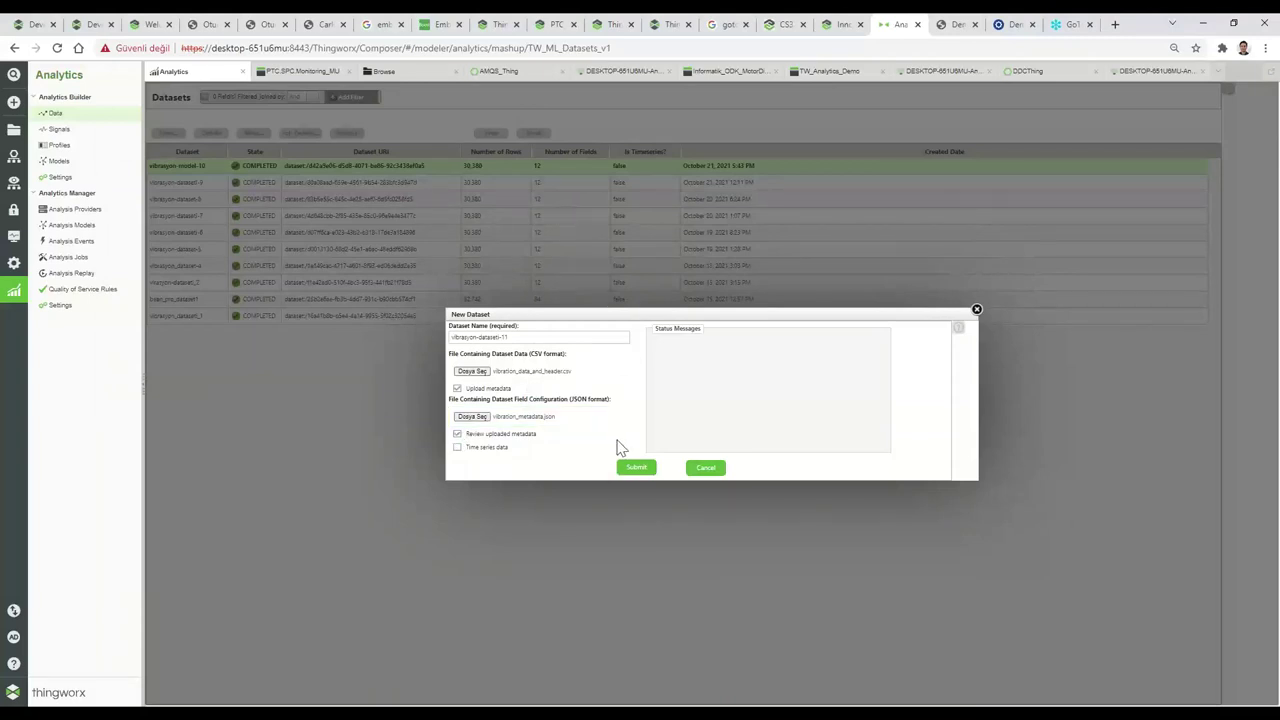
{"action": "left_click", "coordinate": [628, 468]}
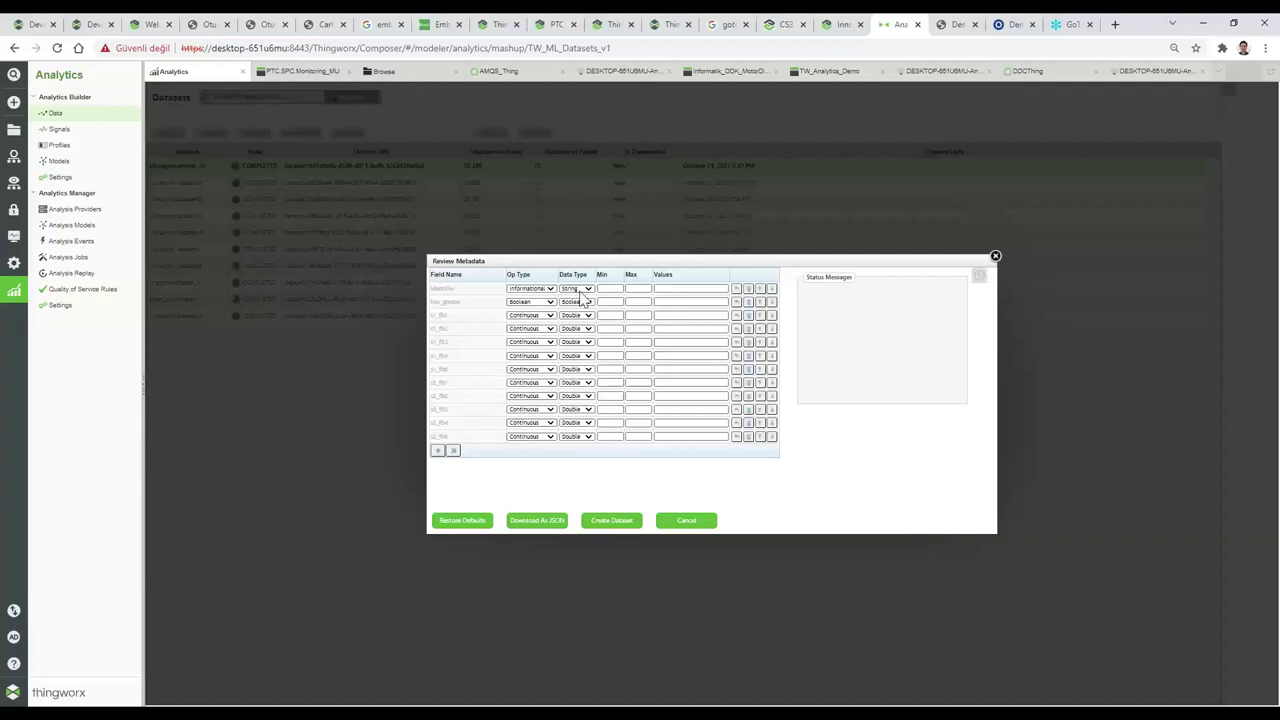
Create vibrasyon-dataset-11 from the reviewed metadata, yielding 30,380 rows and 12 fields.
{"action": "left_click", "coordinate": [612, 521]}
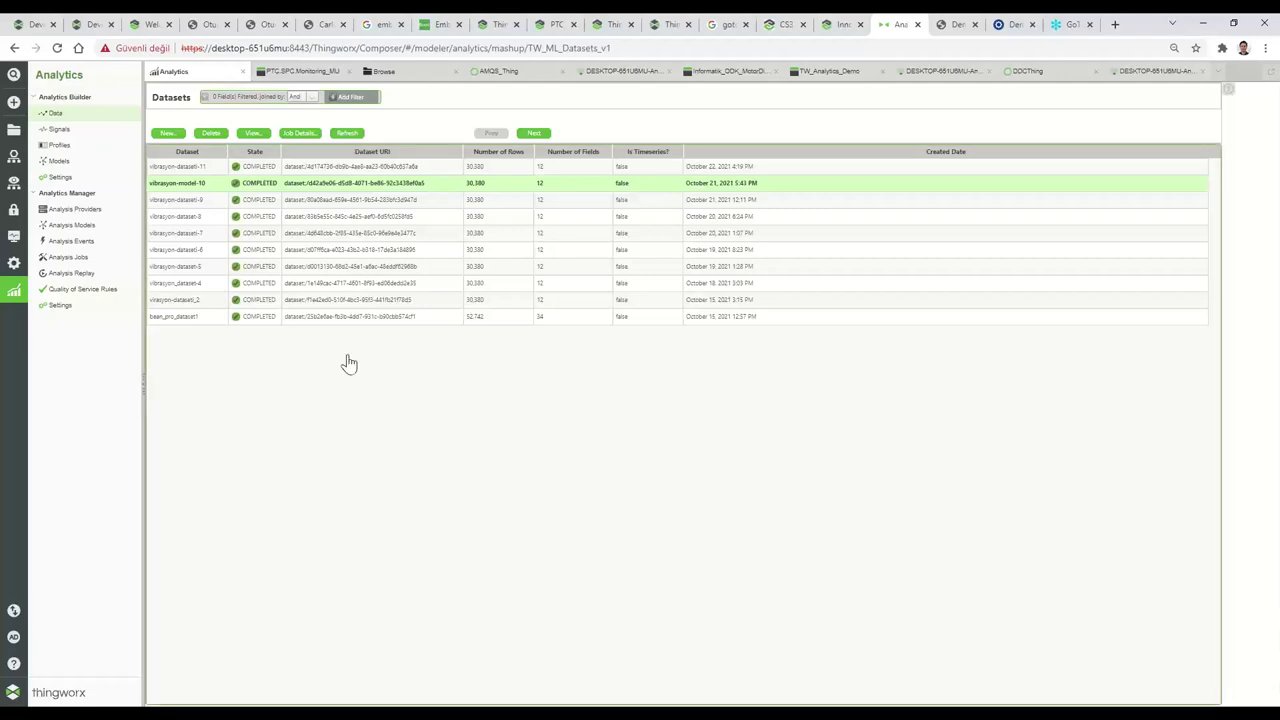
{"action": "left_click", "coordinate": [207, 168]}
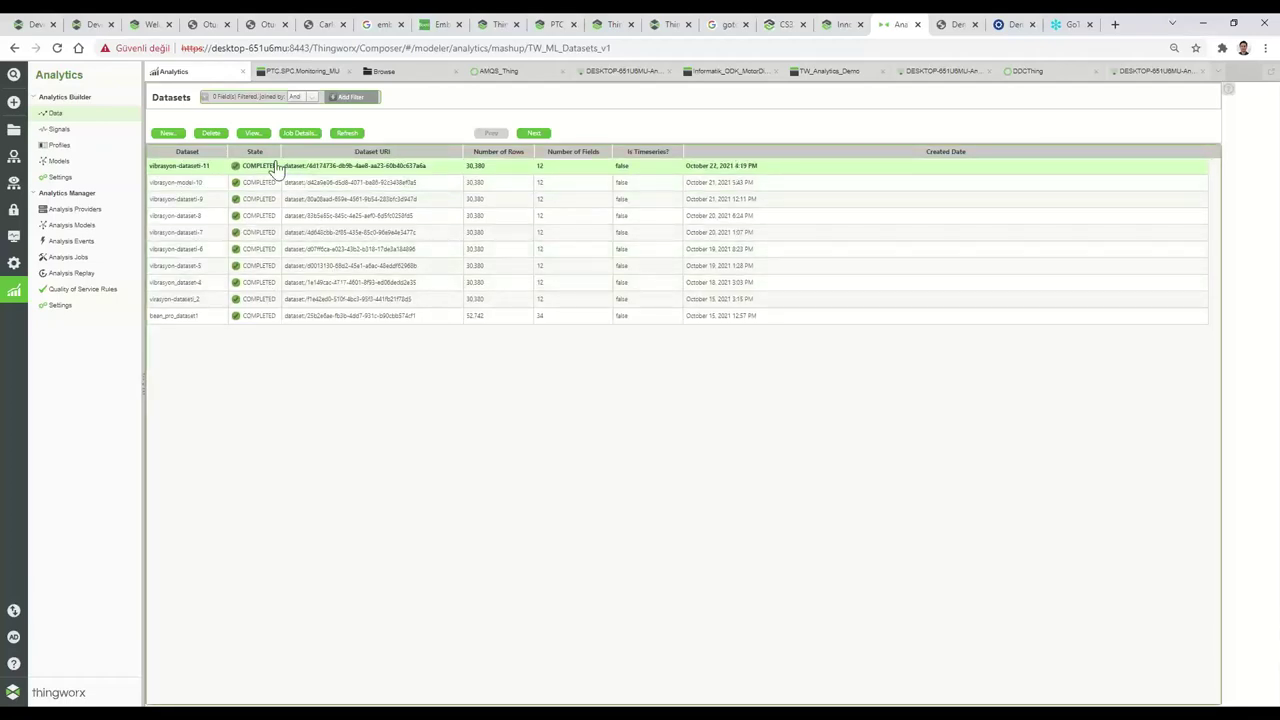
{"action": "left_click", "coordinate": [254, 133]}
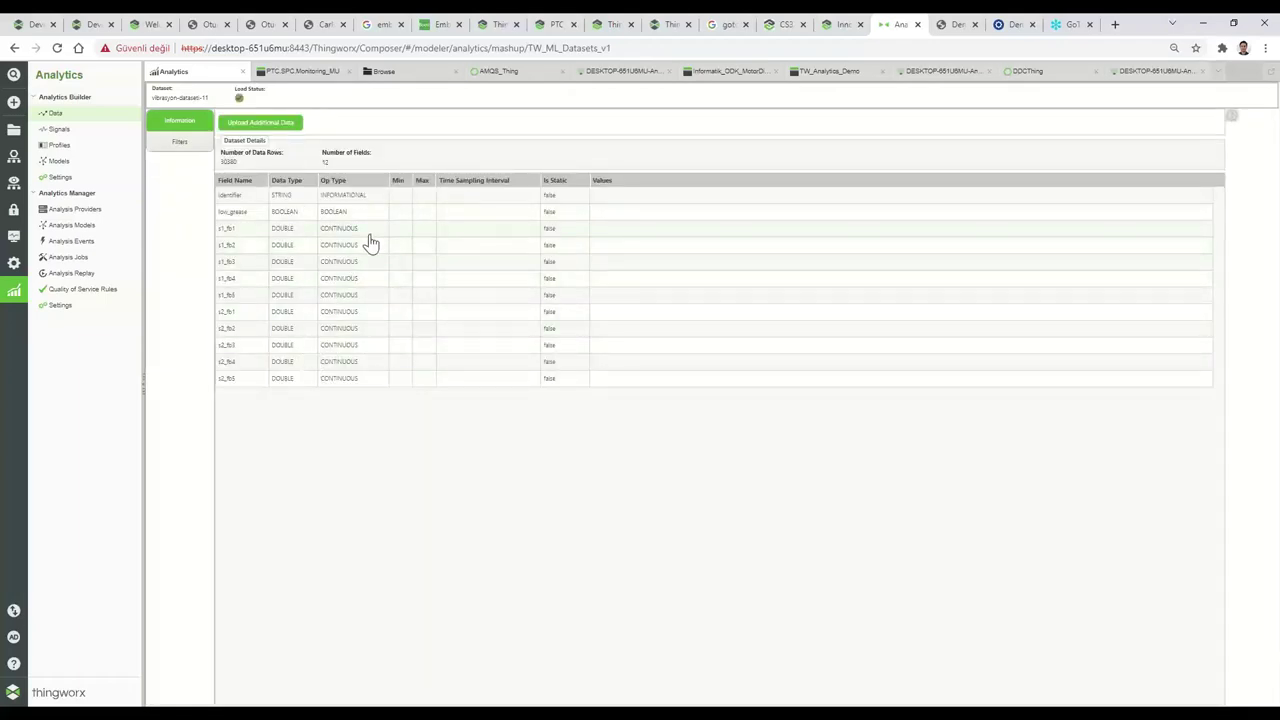
{"action": "left_click", "coordinate": [55, 117]}
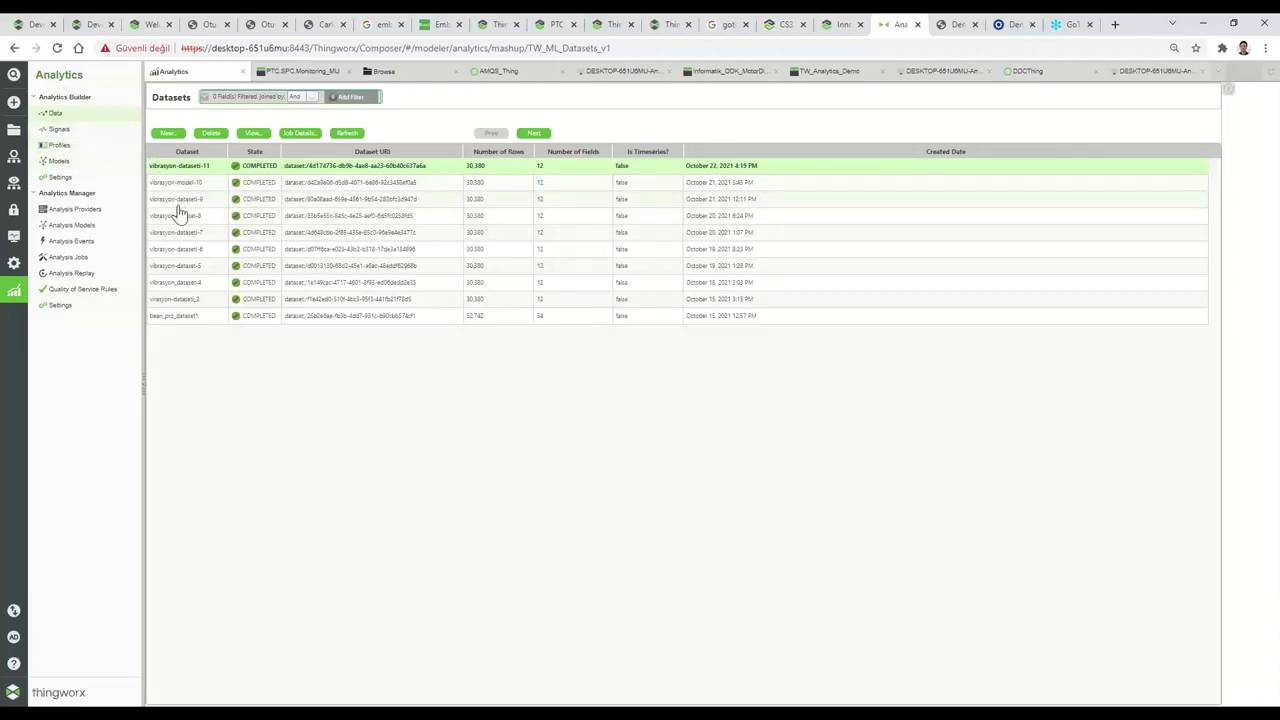
Start signal vibrasyon-sinyal11 on vibrasyon-dataset-11 with goal low_grease and filter all_data.
{"action": "left_click", "coordinate": [68, 131]}
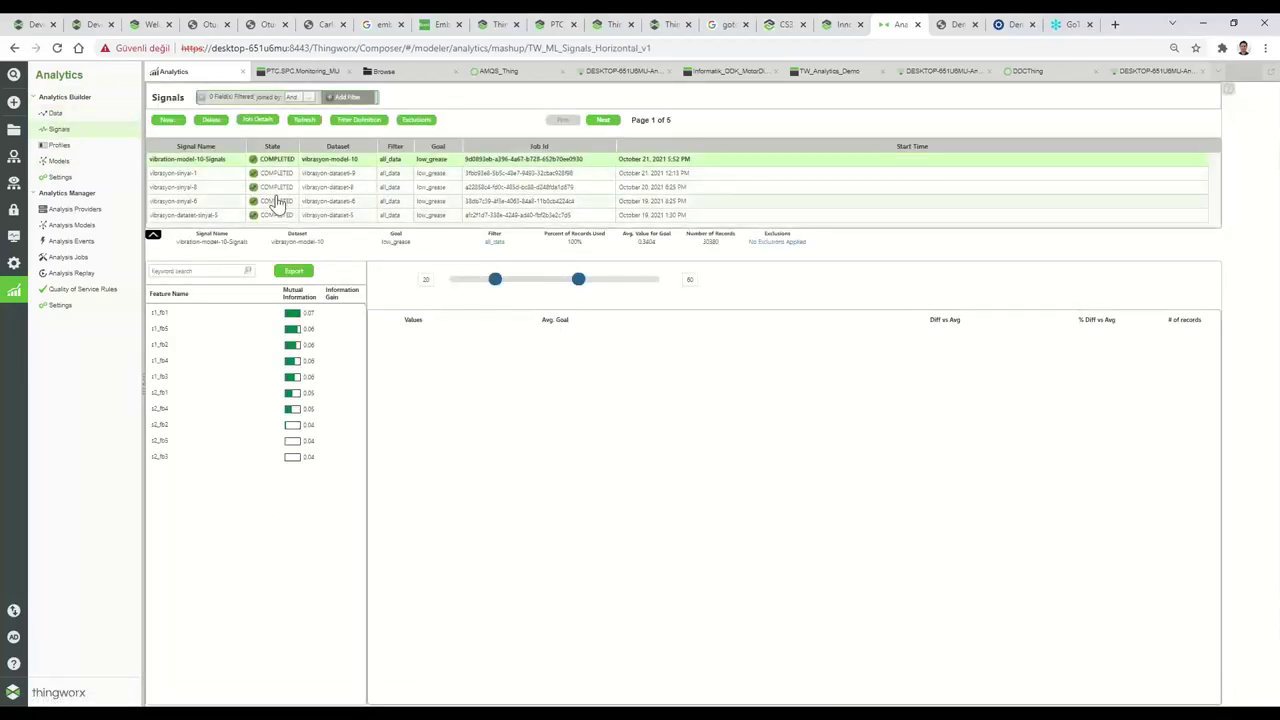
{"action": "left_click", "coordinate": [176, 121]}
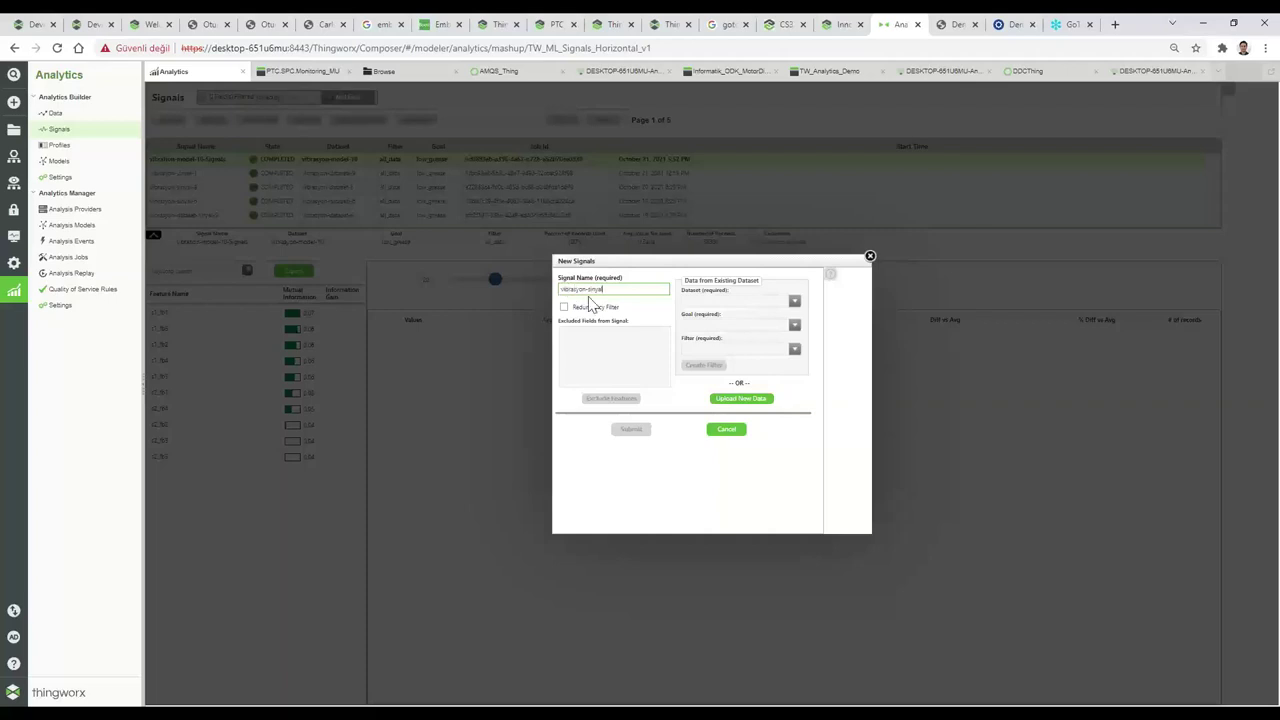
{"action": "type", "text": "11"}
{"action": "left_click", "coordinate": [736, 303]}
{"action": "scroll", "coordinate": [750, 350], "scroll_direction": "down", "scroll_amount": 3}
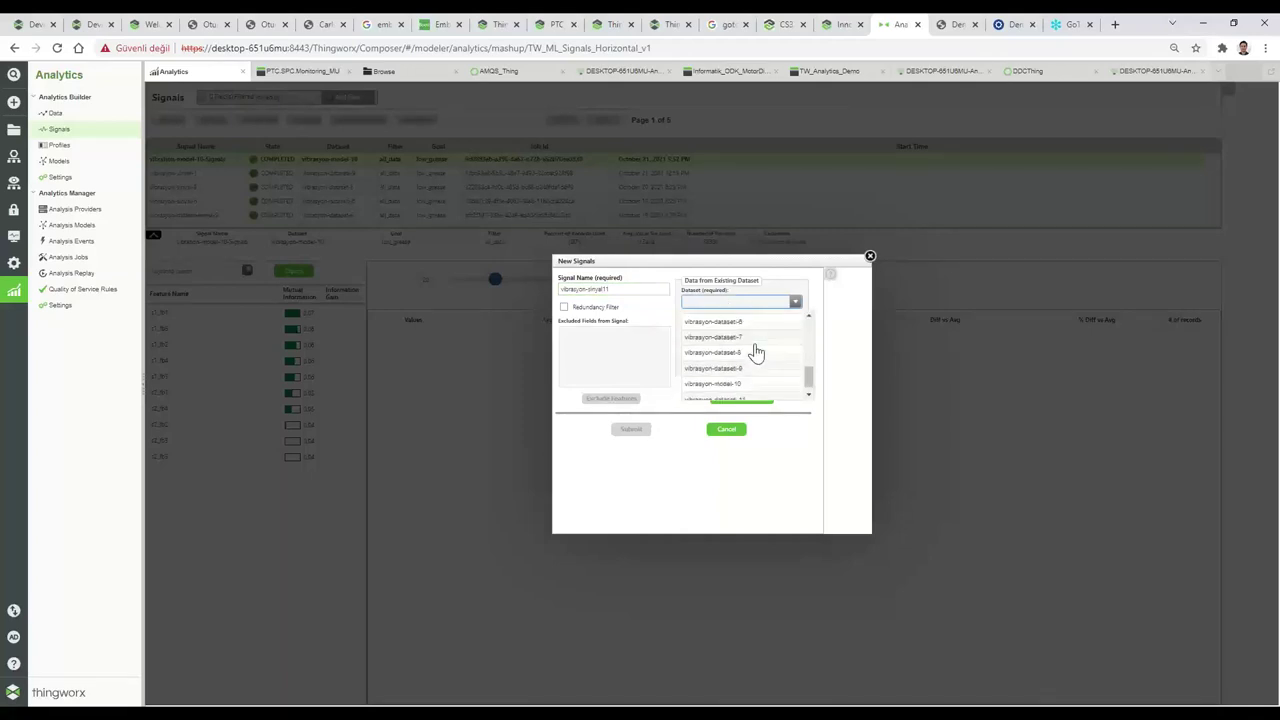
{"action": "left_click", "coordinate": [734, 401]}
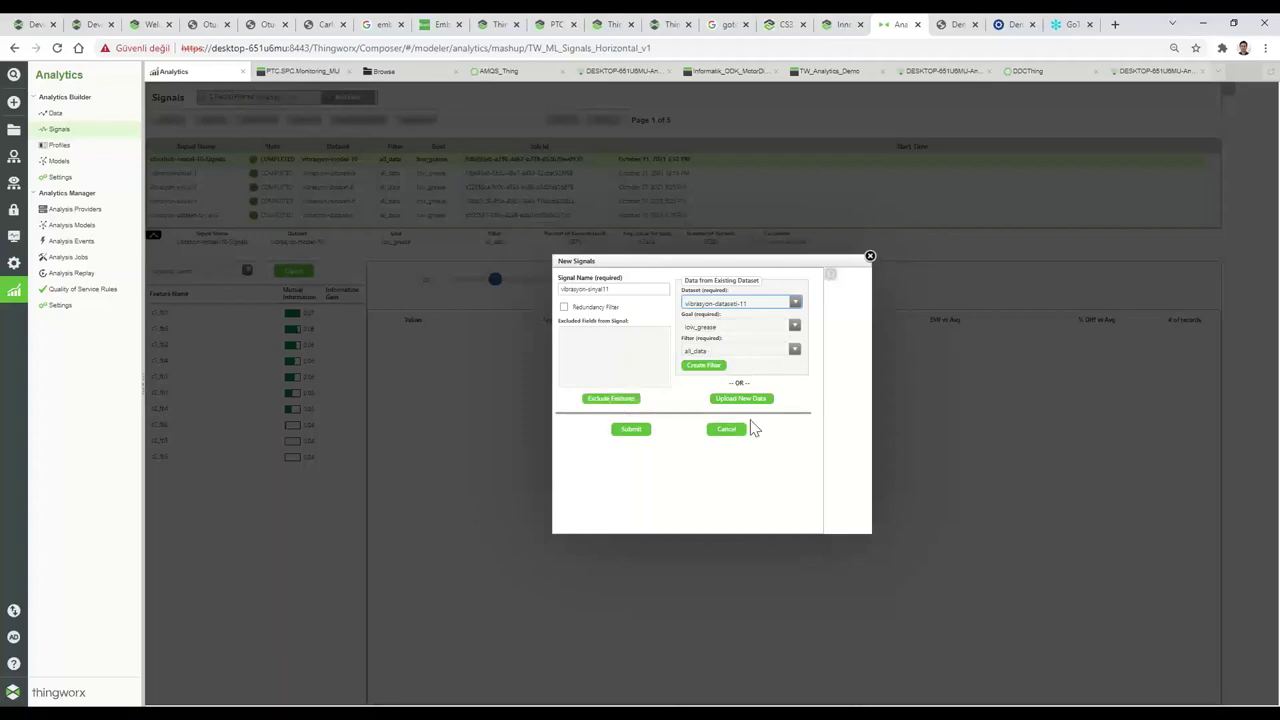
Submit vibrasyon-sinyal11 and view the low_grease value breakdown for top feature s1_fb1.
{"action": "left_click", "coordinate": [632, 430]}
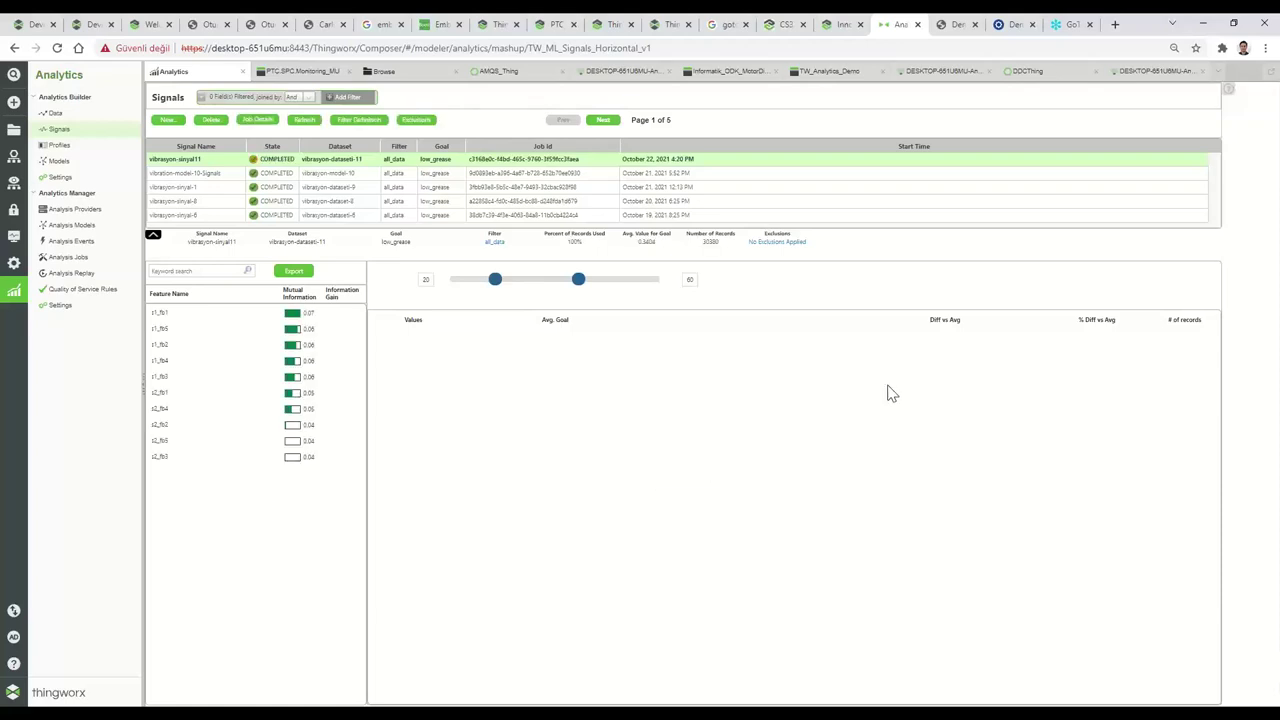
{"action": "left_click", "coordinate": [198, 314]}
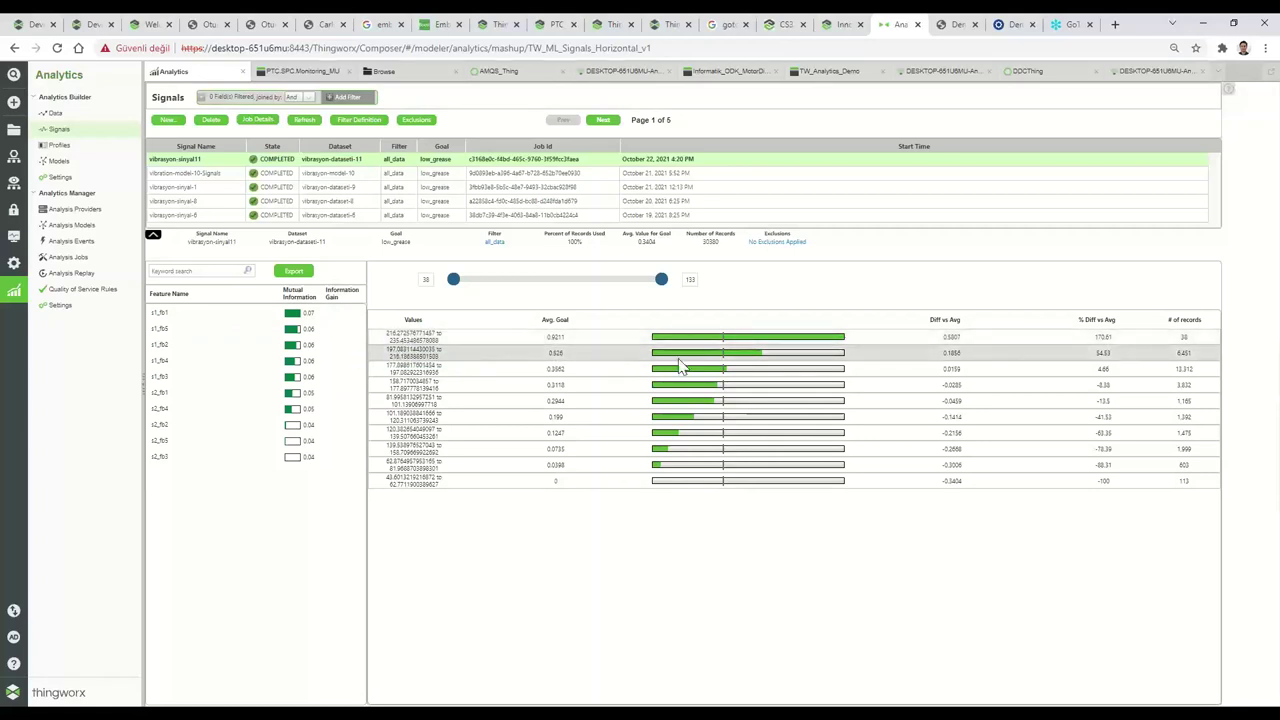
View the low_grease value-range breakdown for feature s1_fb5.
{"action": "left_click", "coordinate": [195, 330]}
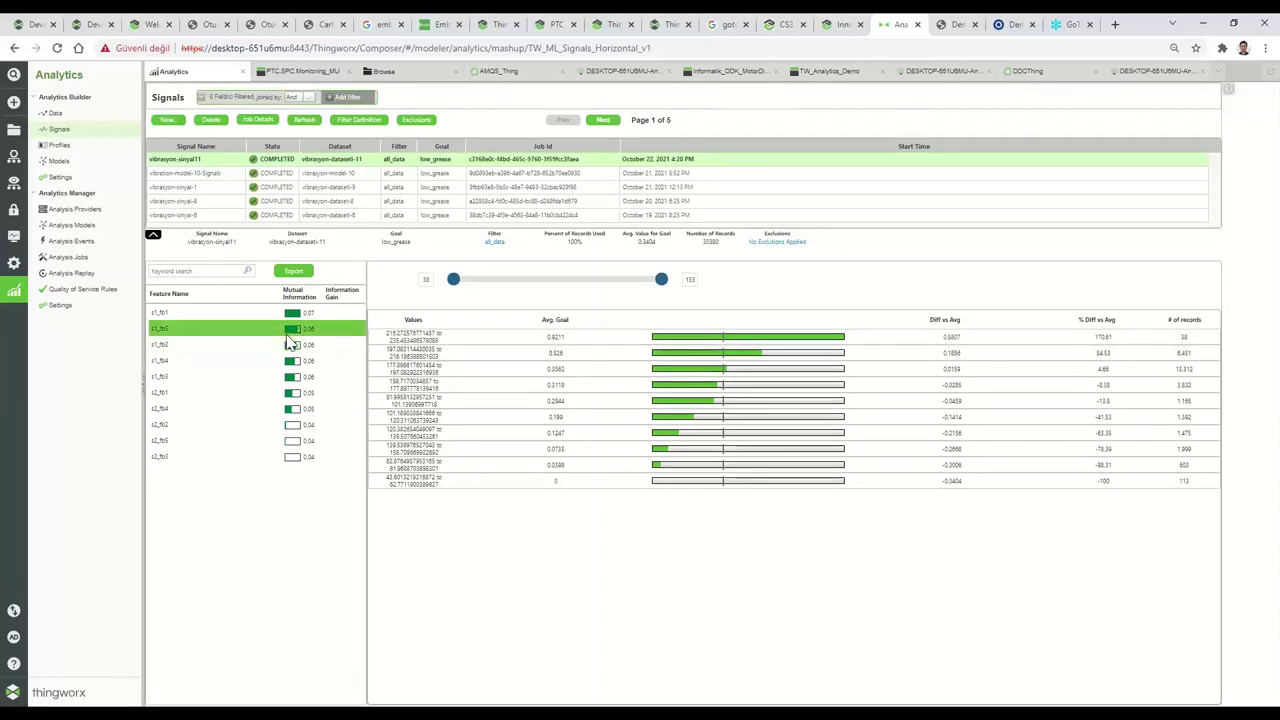
{"action": "left_click", "coordinate": [287, 338]}
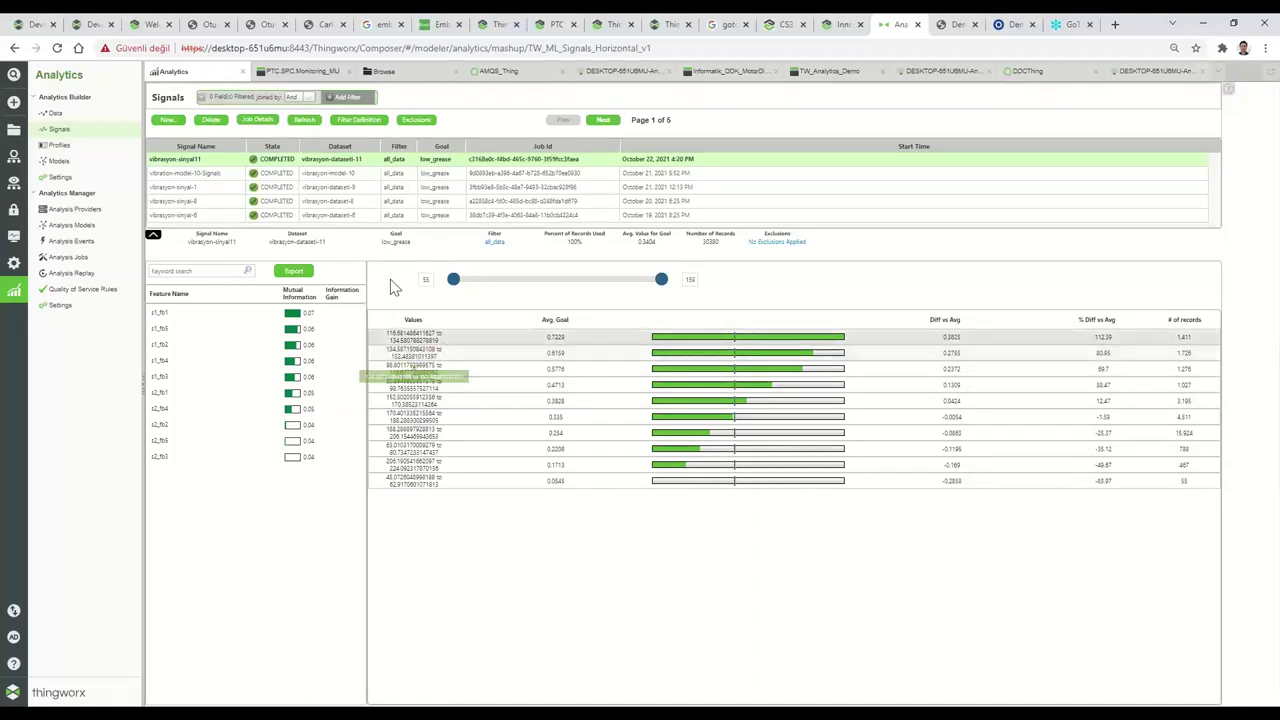
Run profile vibrasyon-profil-11 on vibrasyon-dataset-11 with goal low_grease and filter all_data.
{"action": "left_click", "coordinate": [70, 152]}
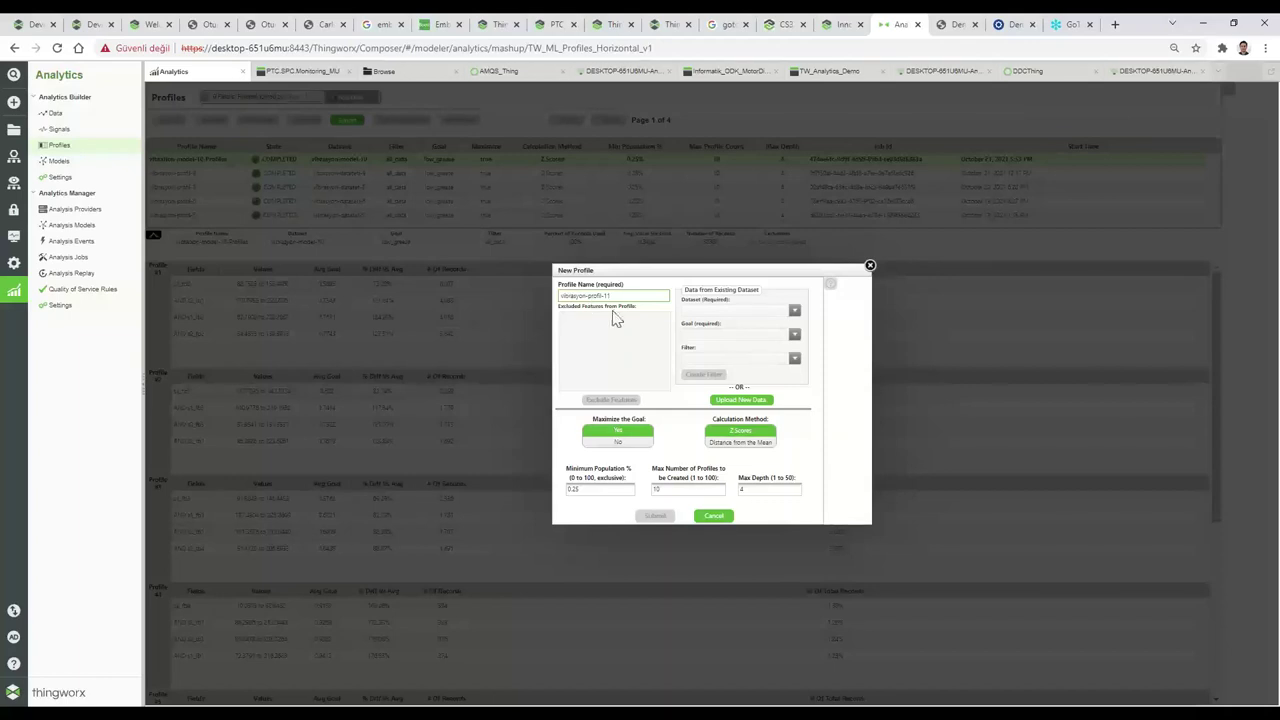
{"action": "left_click", "coordinate": [733, 312]}
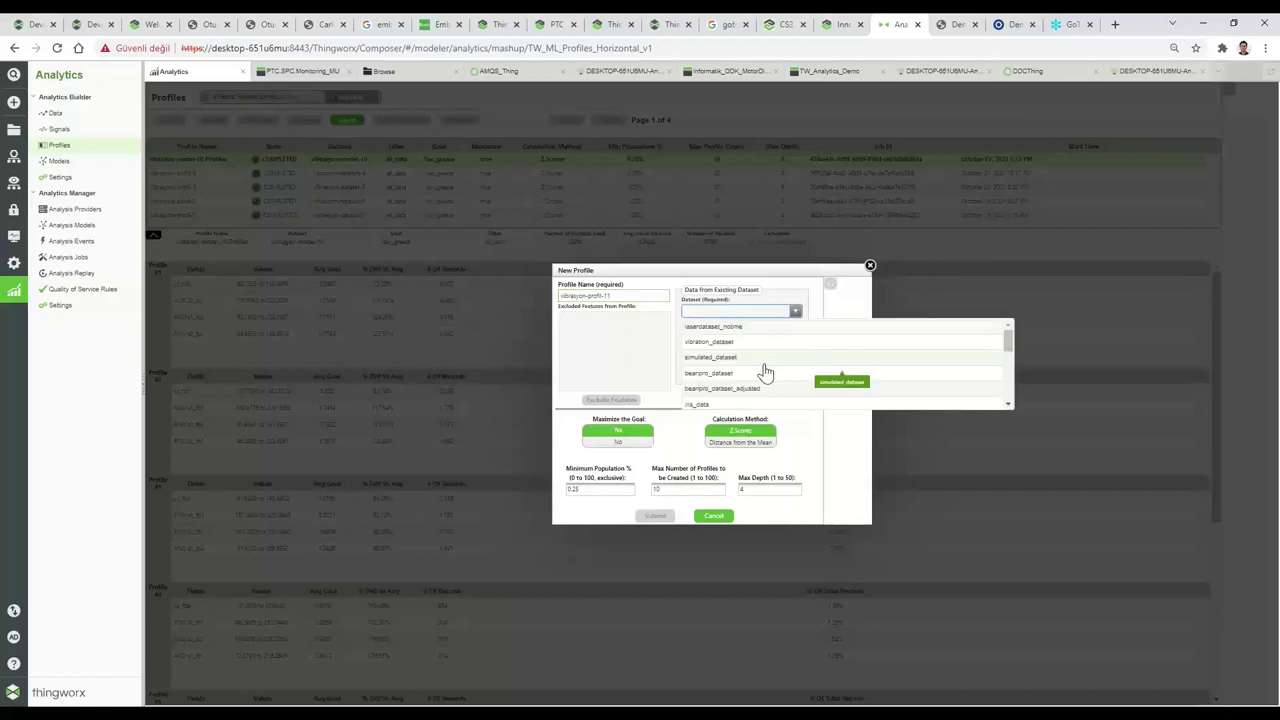
{"action": "scroll", "coordinate": [800, 371], "scroll_direction": "down", "scroll_amount": 5}
{"action": "left_click", "coordinate": [730, 402]}
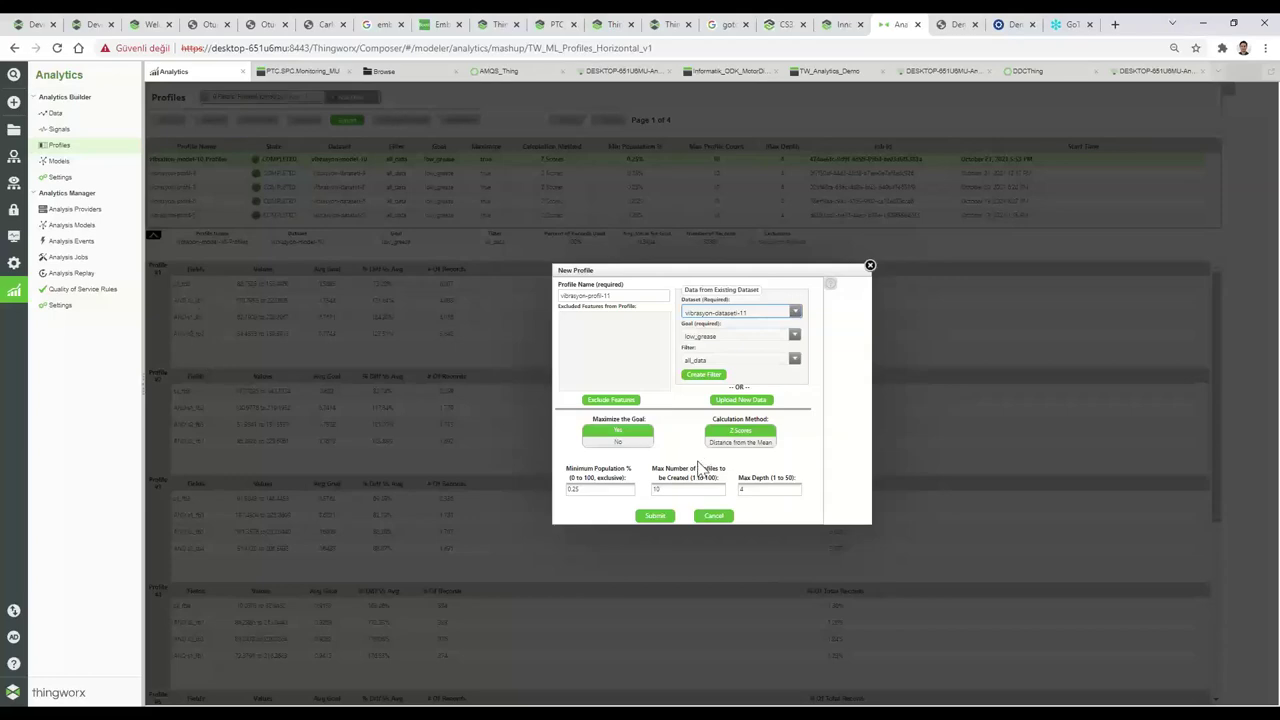
{"action": "left_click", "coordinate": [652, 515]}
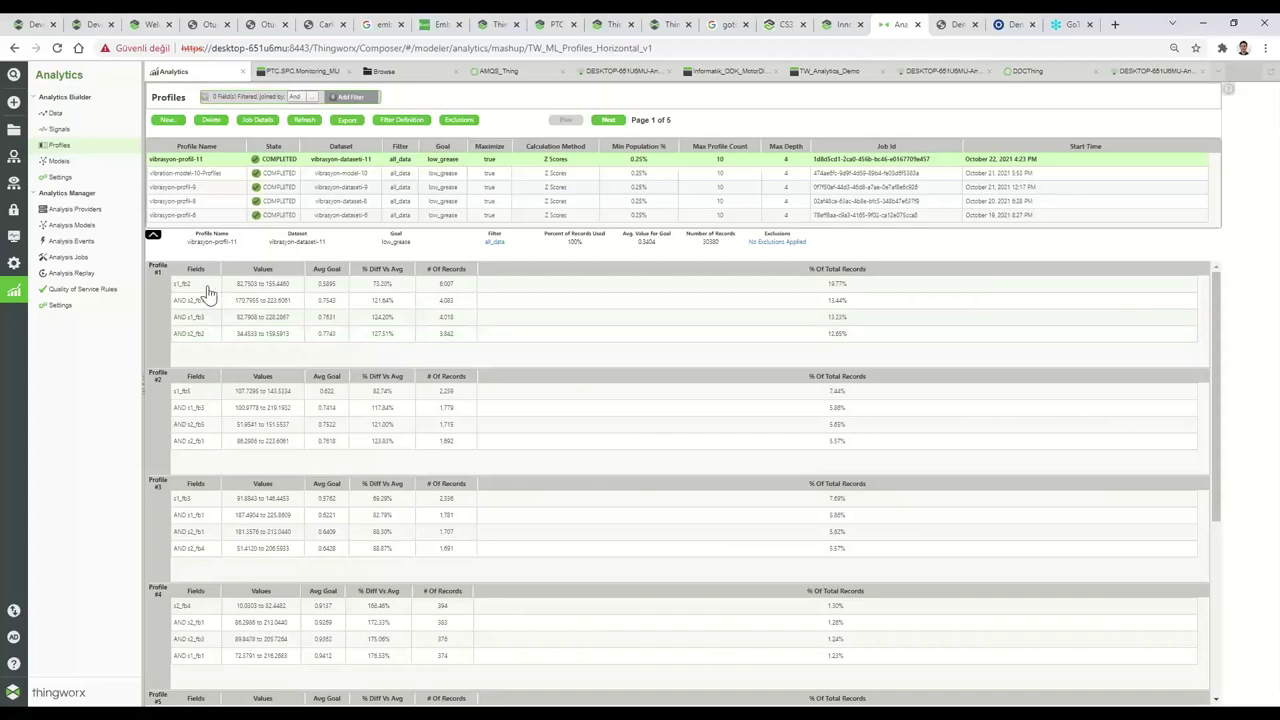
Review the vibrasyon-profil-11 profiles and inspect Profile #2's first condition, s1_fb5.
{"action": "scroll", "coordinate": [240, 400], "scroll_direction": "down", "scroll_amount": 3}
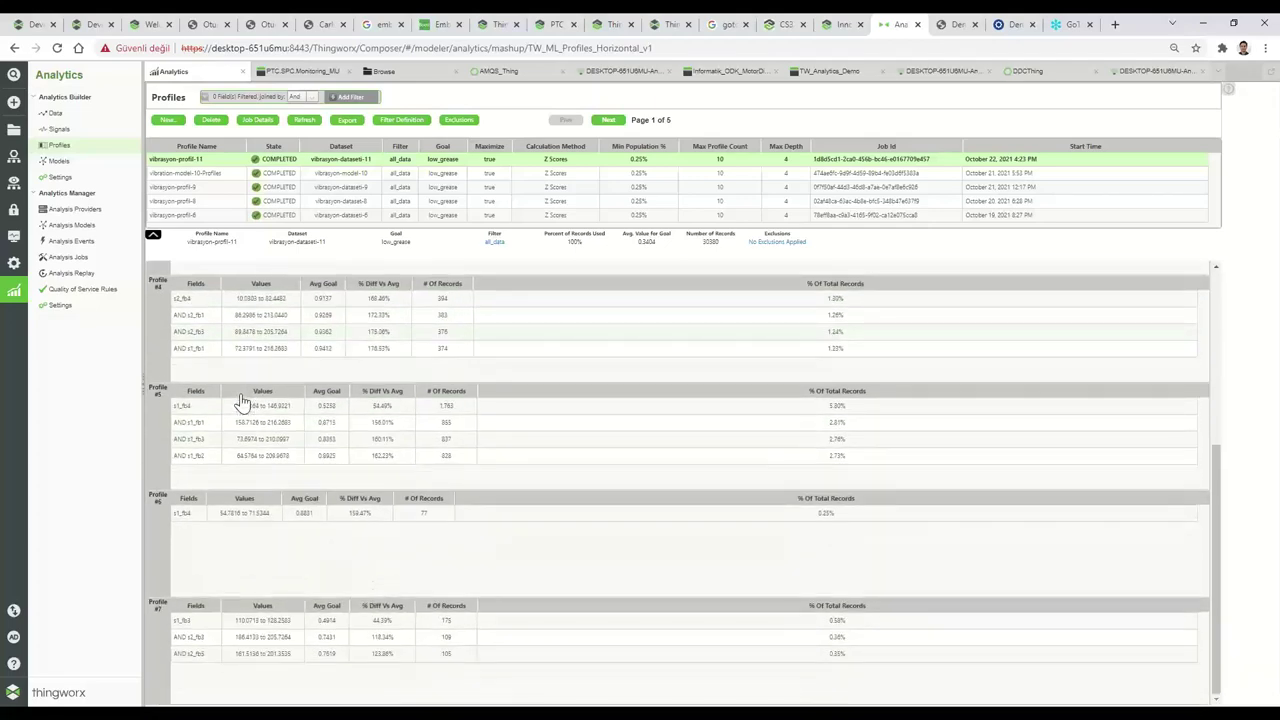
{"action": "scroll", "coordinate": [289, 536], "scroll_direction": "up", "scroll_amount": 3}
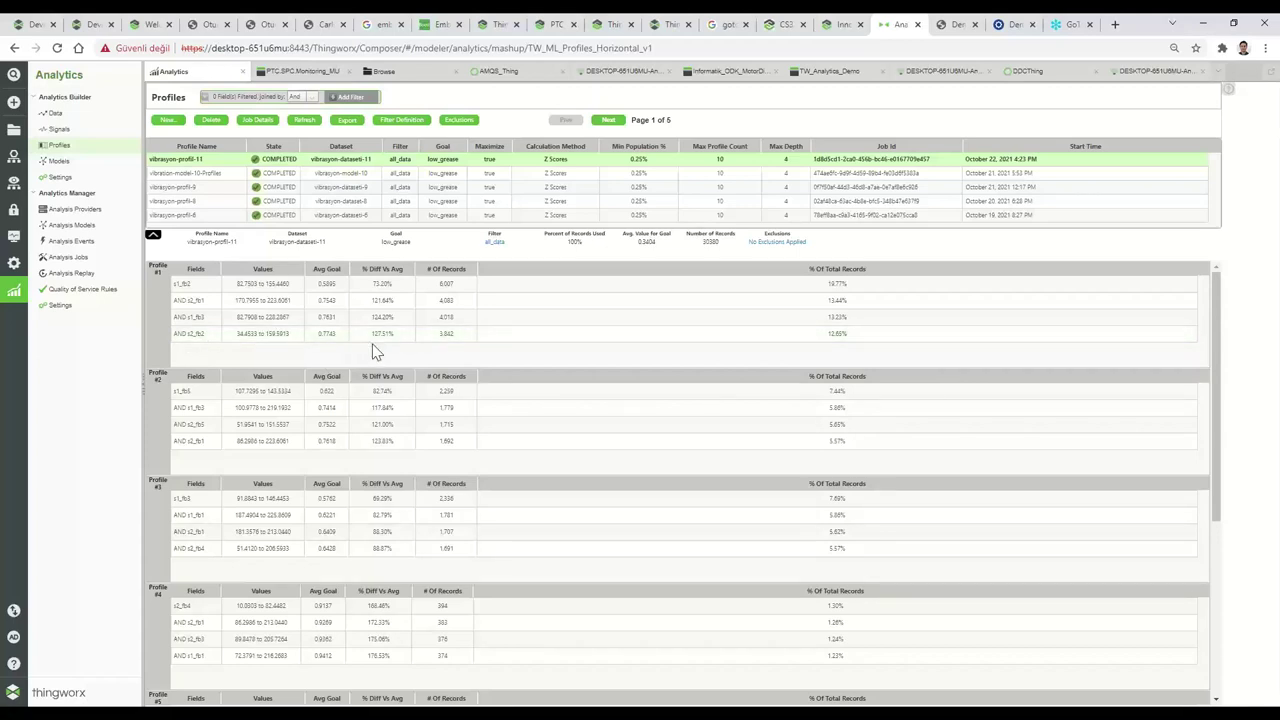
{"action": "scroll", "coordinate": [387, 343], "scroll_direction": "down", "scroll_amount": 1}
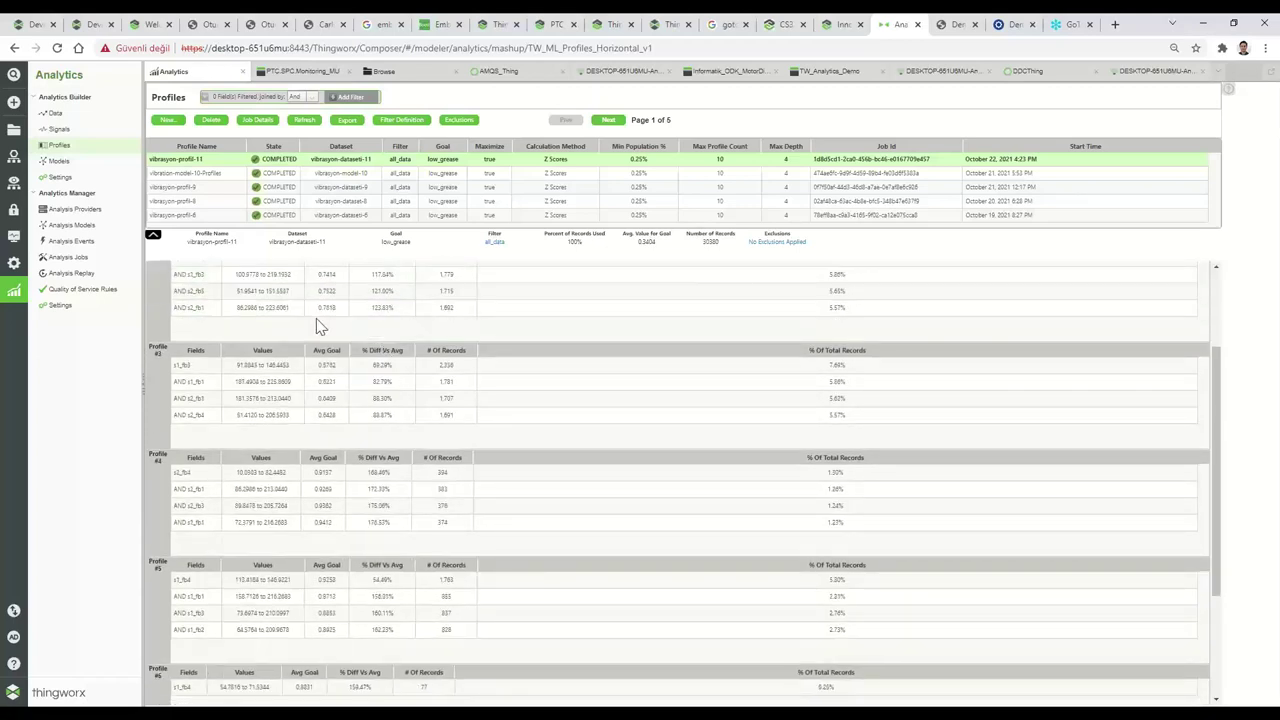
{"action": "scroll", "coordinate": [317, 323], "scroll_direction": "down", "scroll_amount": 1}
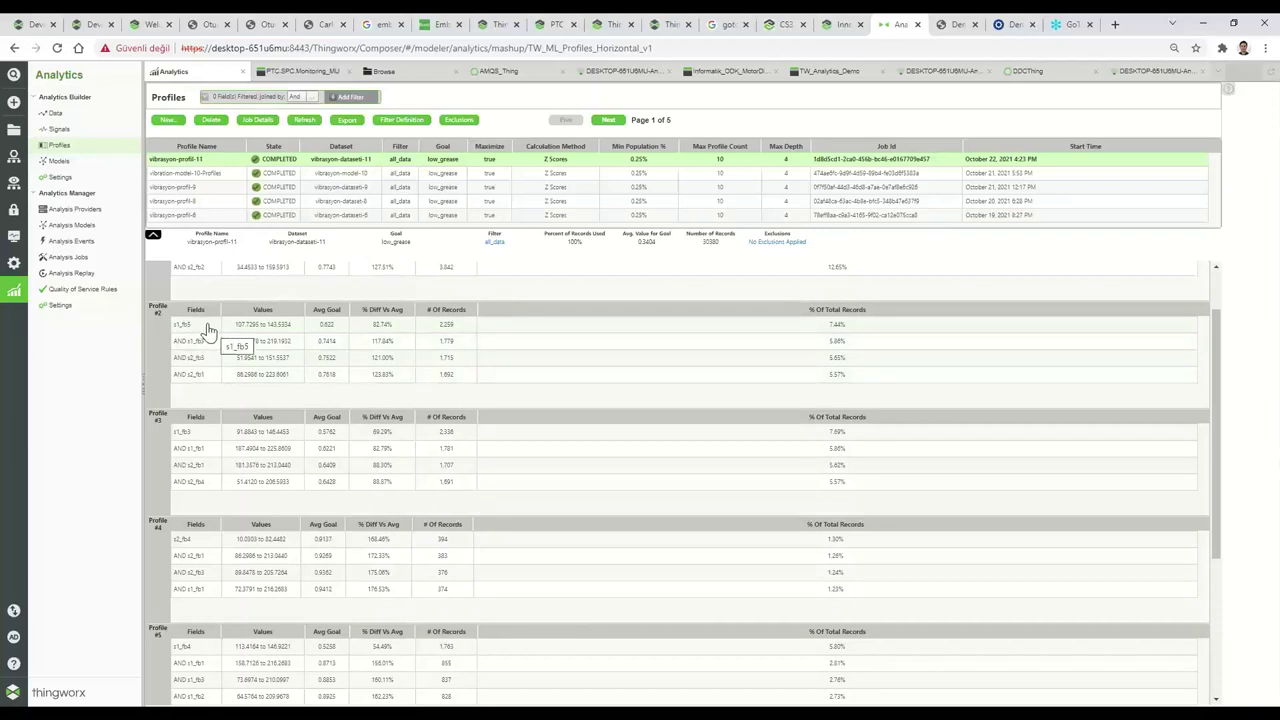
{"action": "left_click", "coordinate": [207, 328]}
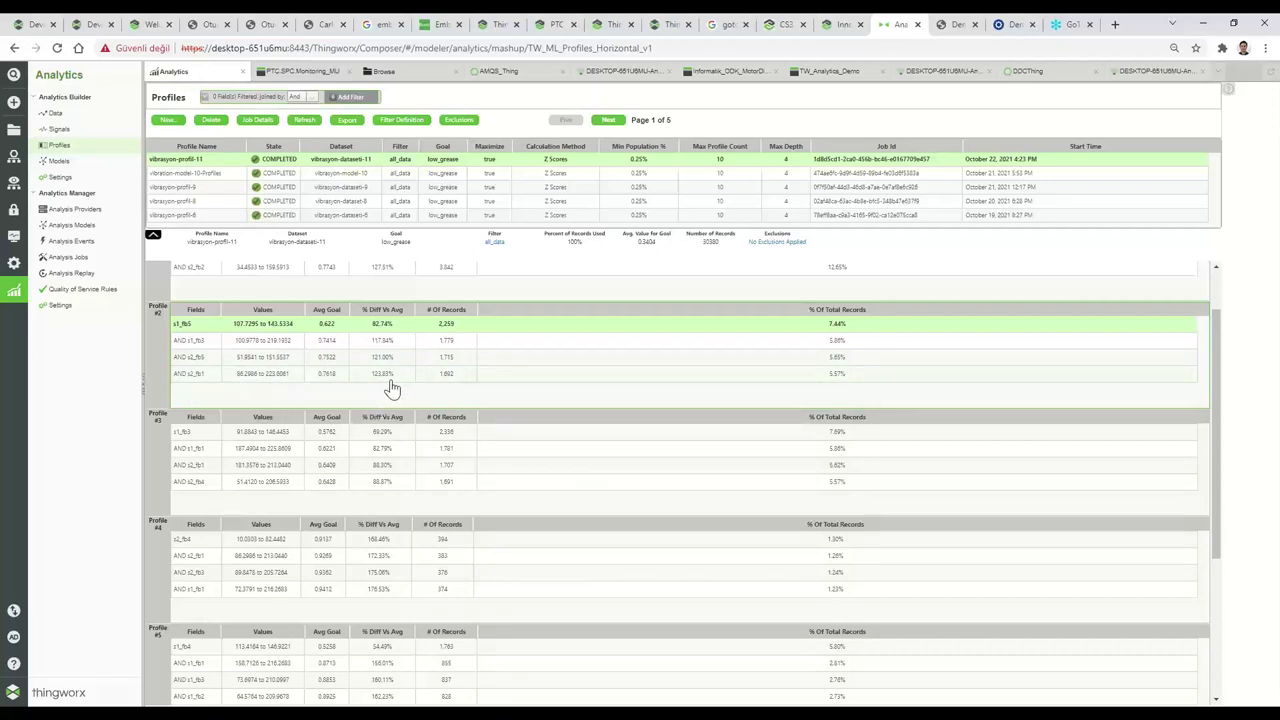
Scan the remaining profile results, then bring up the list of predictive models.
{"action": "scroll", "coordinate": [383, 390], "scroll_direction": "down", "scroll_amount": 4}
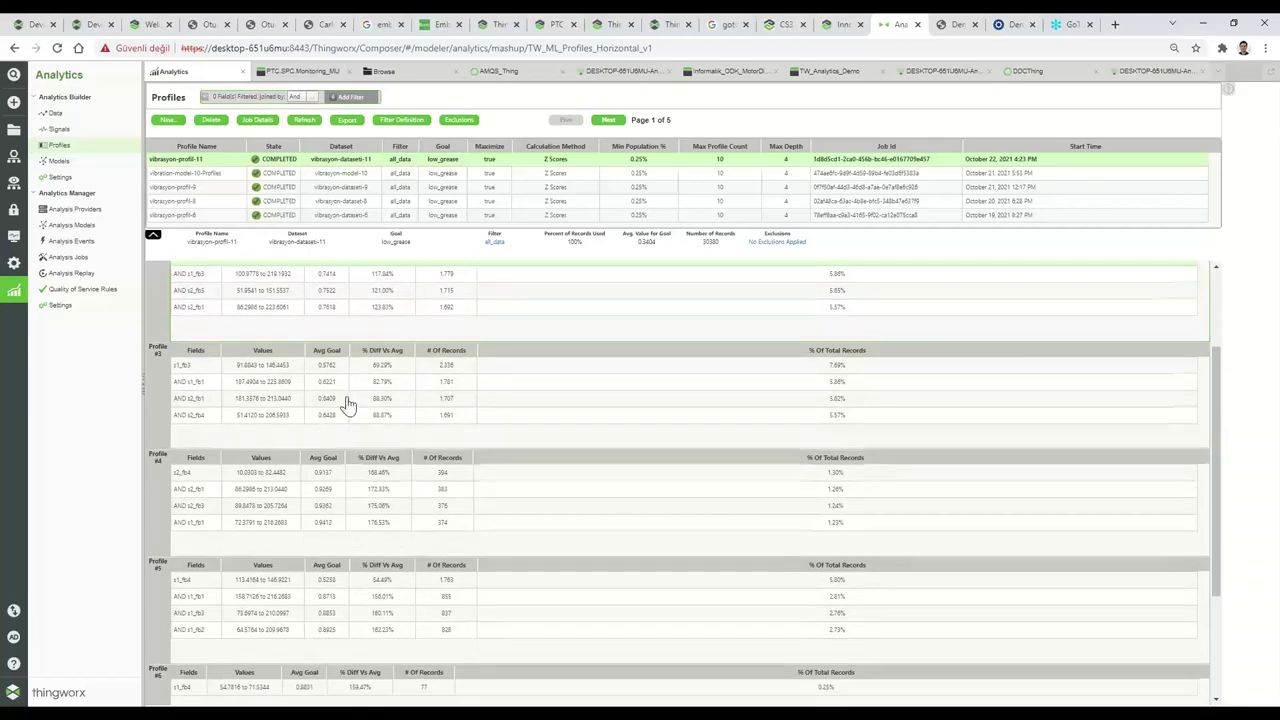
{"action": "scroll", "coordinate": [285, 345], "scroll_direction": "down", "scroll_amount": 1}
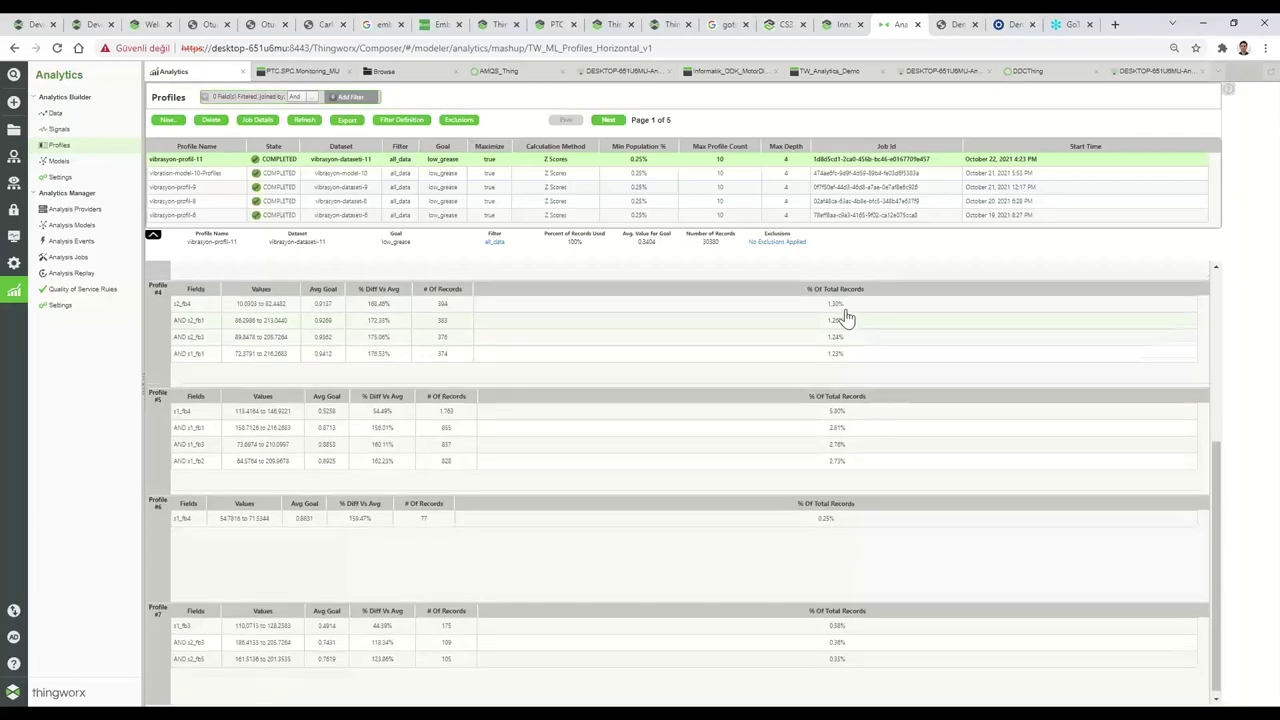
{"action": "scroll", "coordinate": [852, 360], "scroll_direction": "up", "scroll_amount": 2}
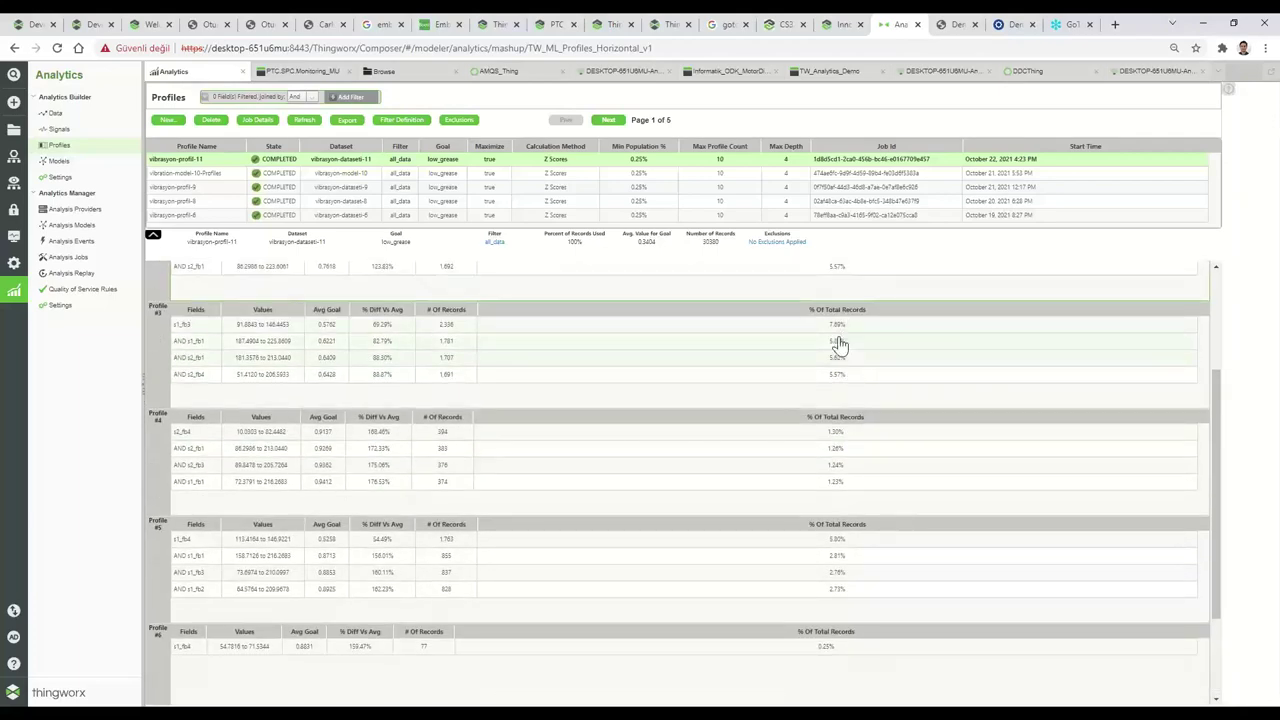
{"action": "scroll", "coordinate": [820, 345], "scroll_direction": "up", "scroll_amount": 3}
{"action": "scroll", "coordinate": [755, 350], "scroll_direction": "up", "scroll_amount": 1}
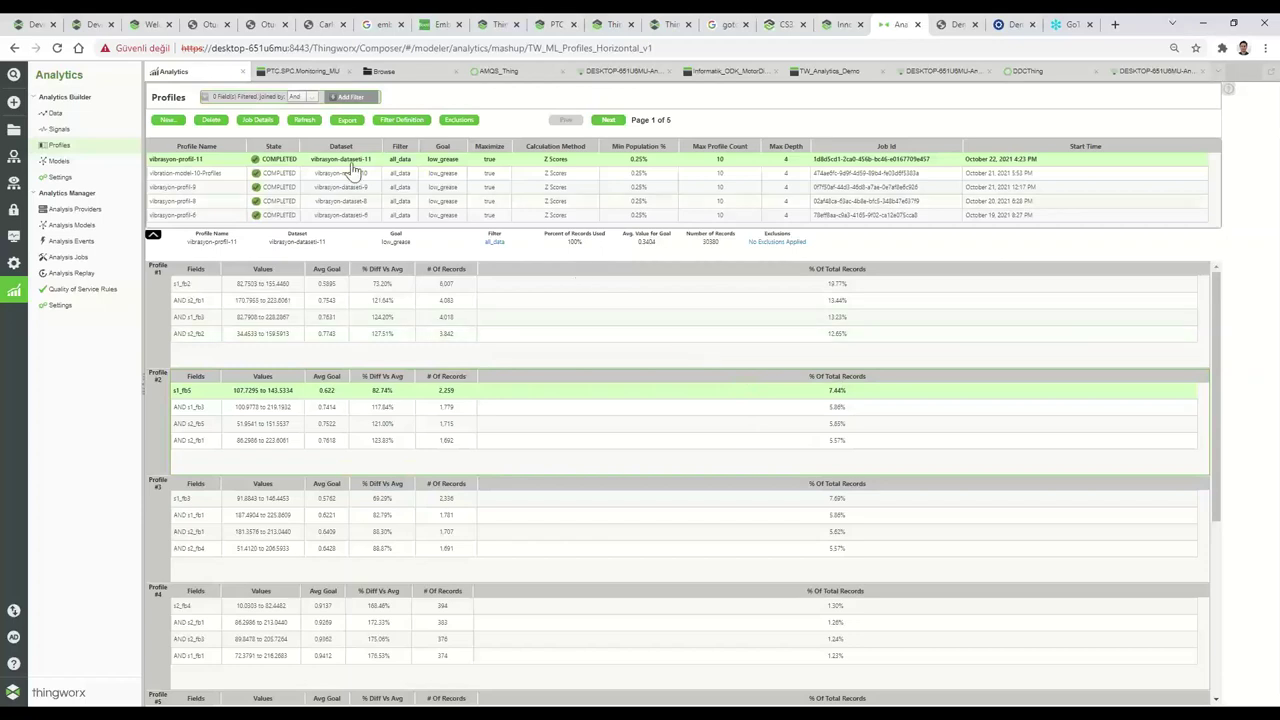
{"action": "left_click", "coordinate": [62, 162]}
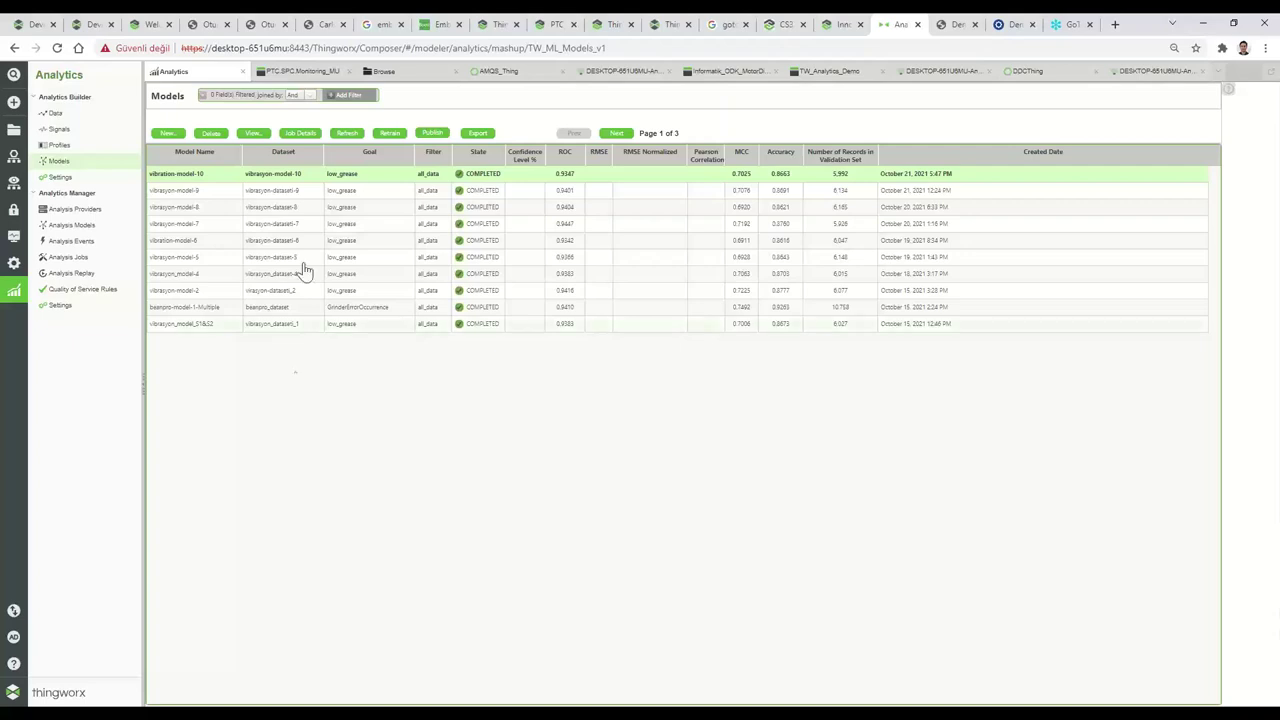
Start a new predictive model vibrasyon-model-11 and choose vibrasyon-dataset-11 as its dataset.
{"action": "left_click", "coordinate": [168, 136]}
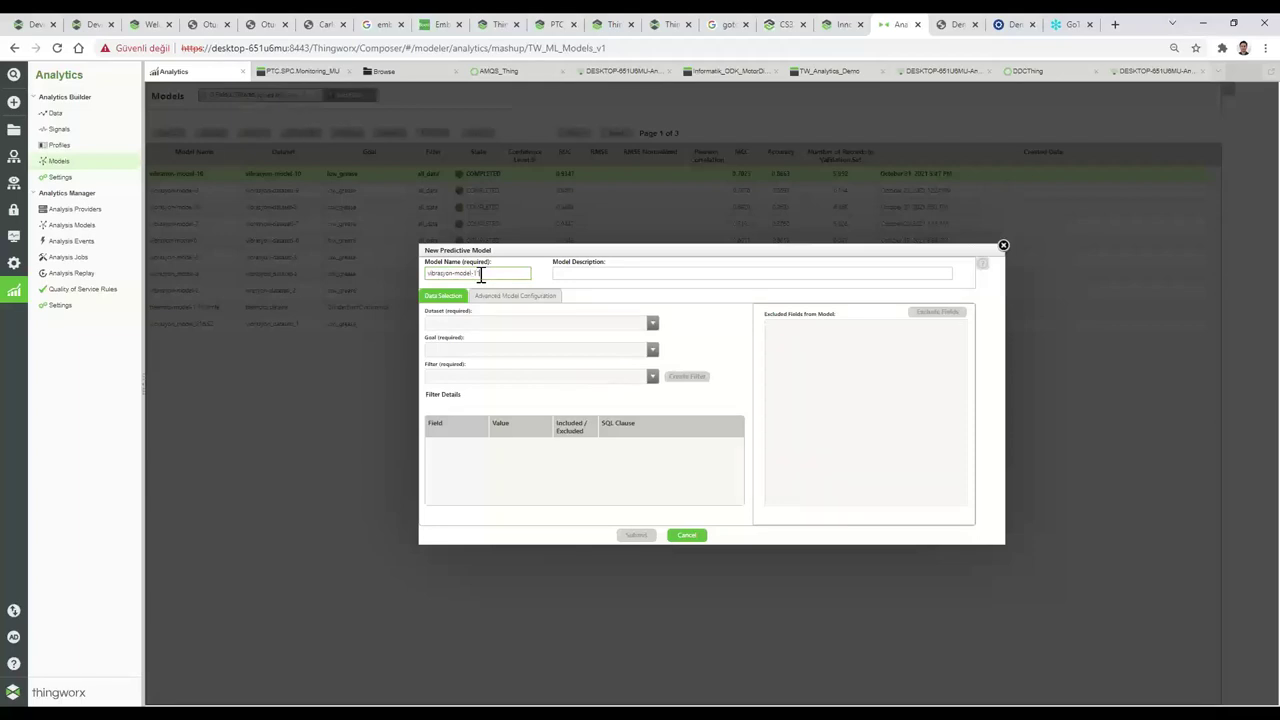
{"action": "left_click", "coordinate": [477, 324]}
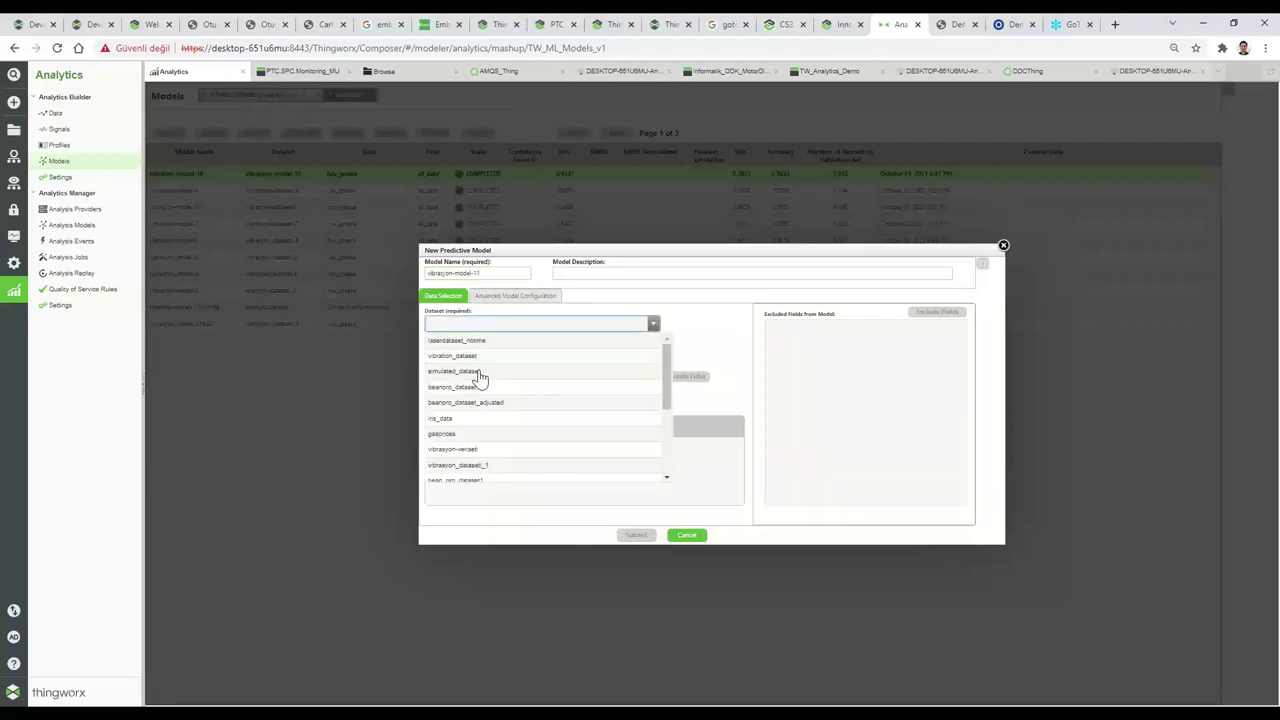
{"action": "scroll", "coordinate": [483, 400], "scroll_direction": "down", "scroll_amount": 5}
{"action": "left_click", "coordinate": [489, 482]}
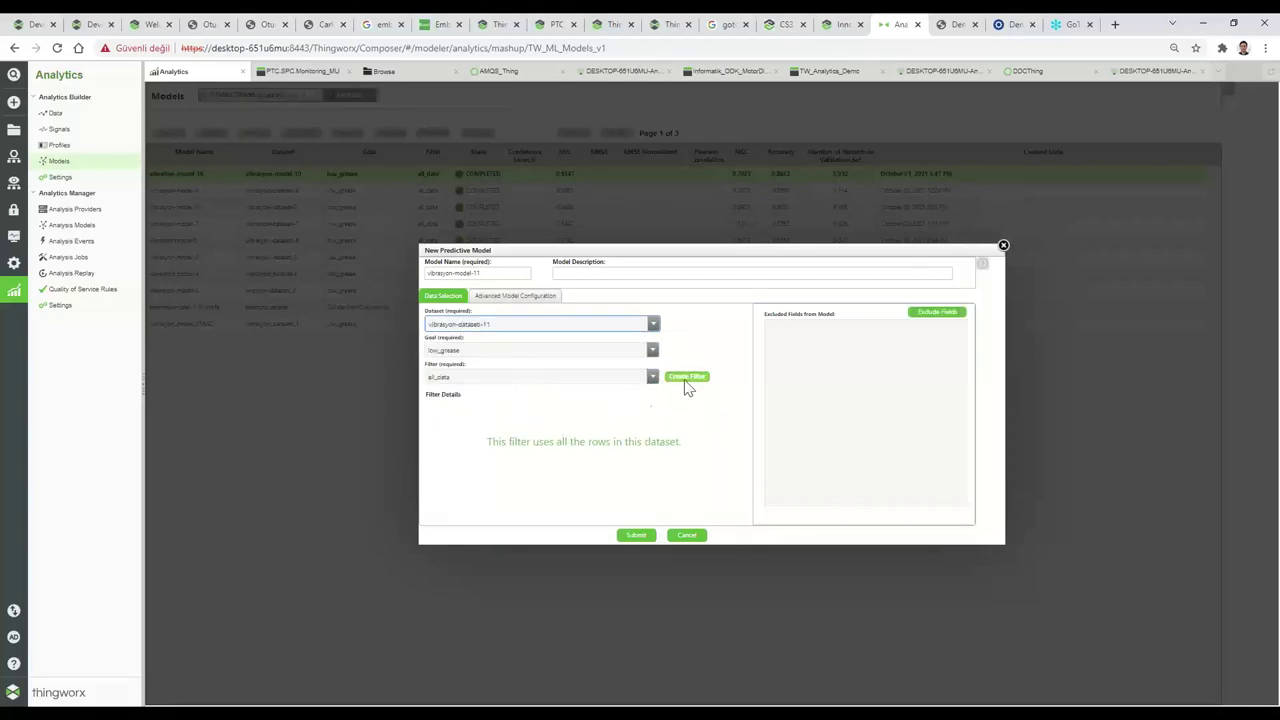
Show vibrasyon-model-11's advanced configuration, keeping the sampling strategy at None and reviewing the learners.
{"action": "left_click", "coordinate": [514, 298]}
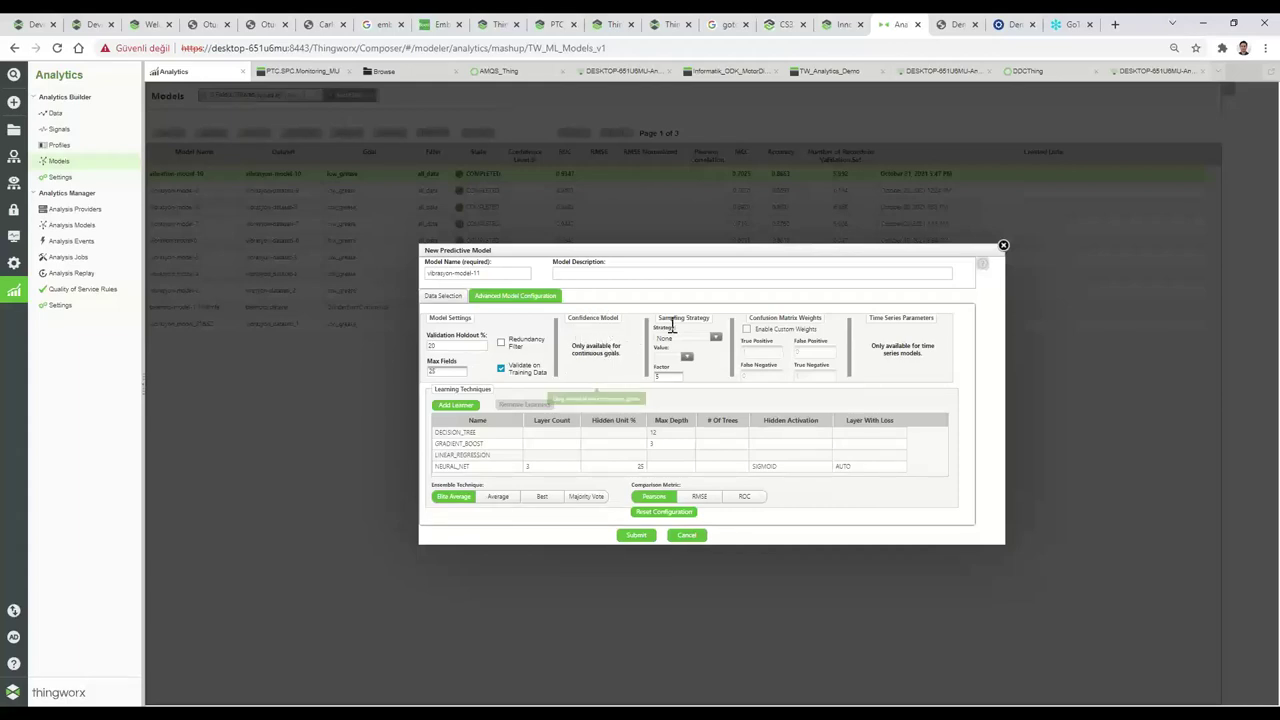
{"action": "left_click", "coordinate": [716, 339]}
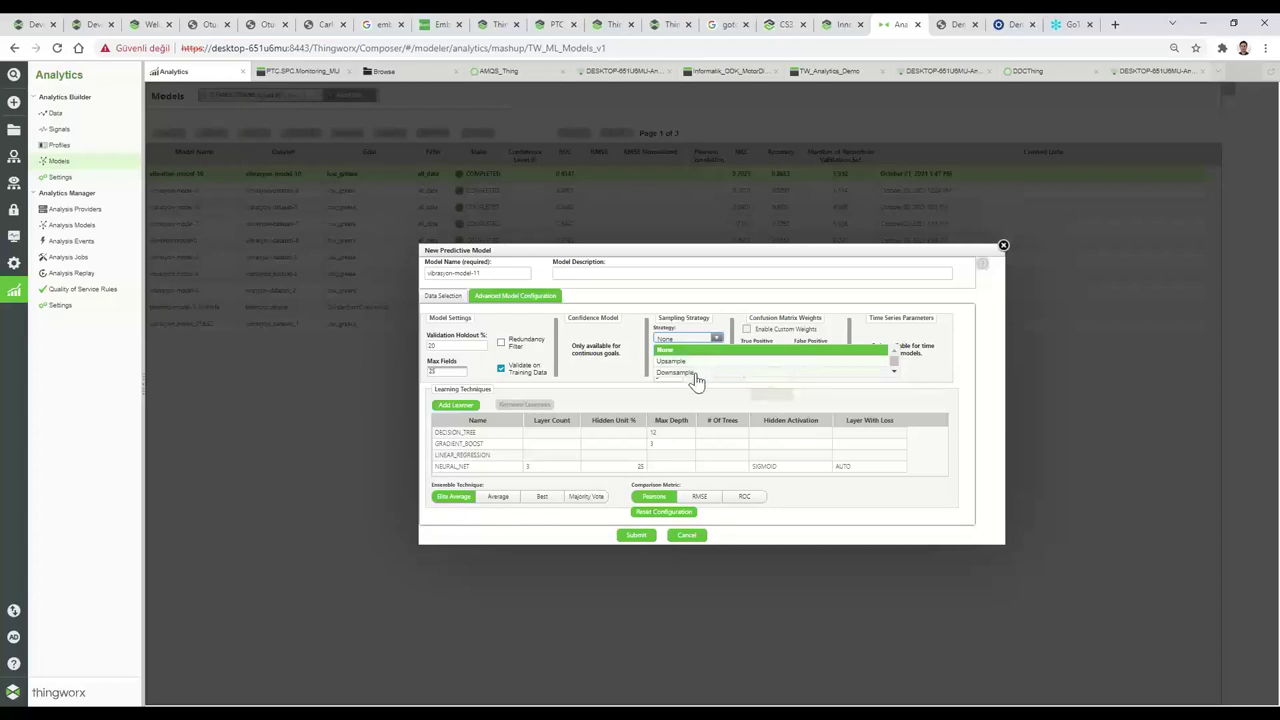
{"action": "left_click", "coordinate": [728, 318]}
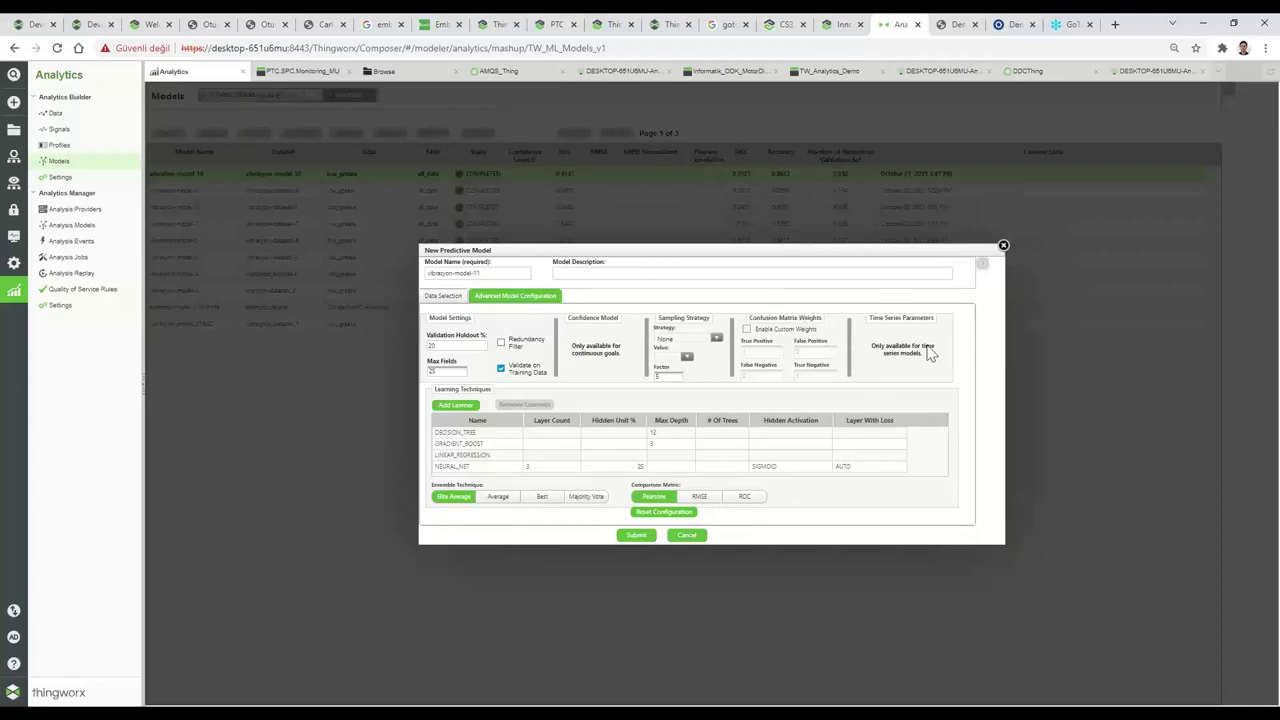
{"action": "mouse_move", "coordinate": [898, 347]}
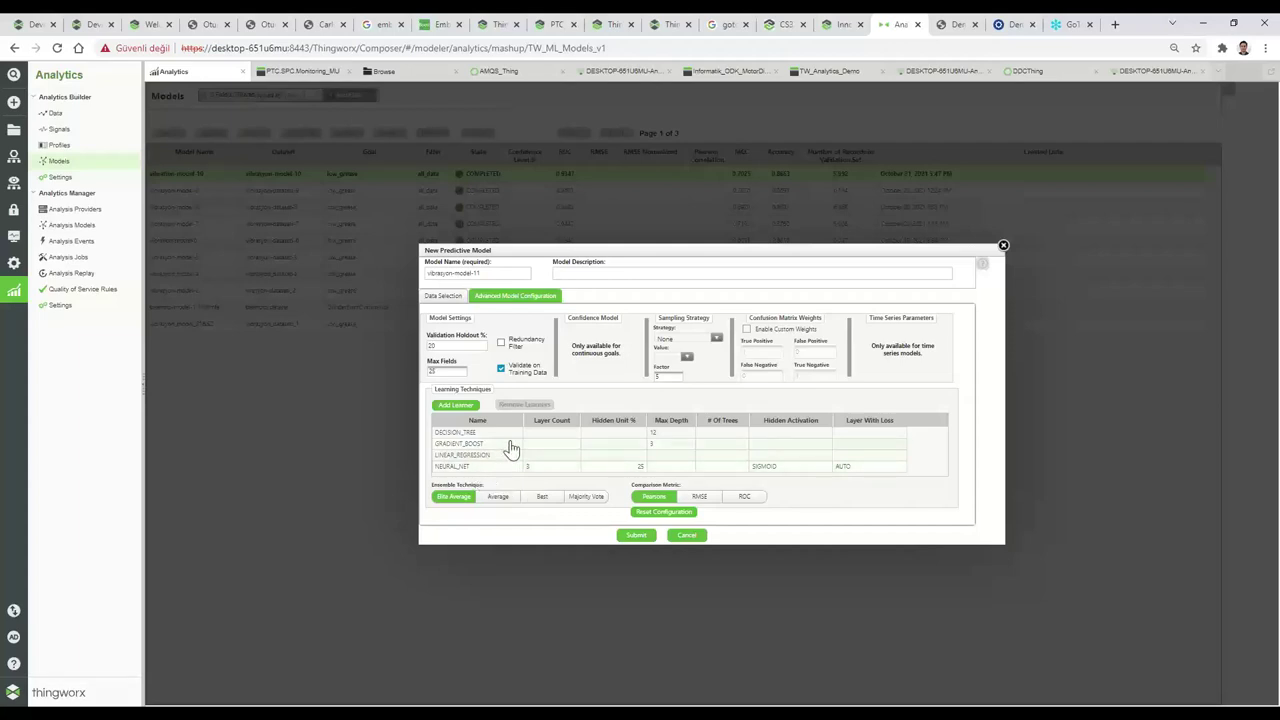
{"action": "left_click", "coordinate": [457, 405]}
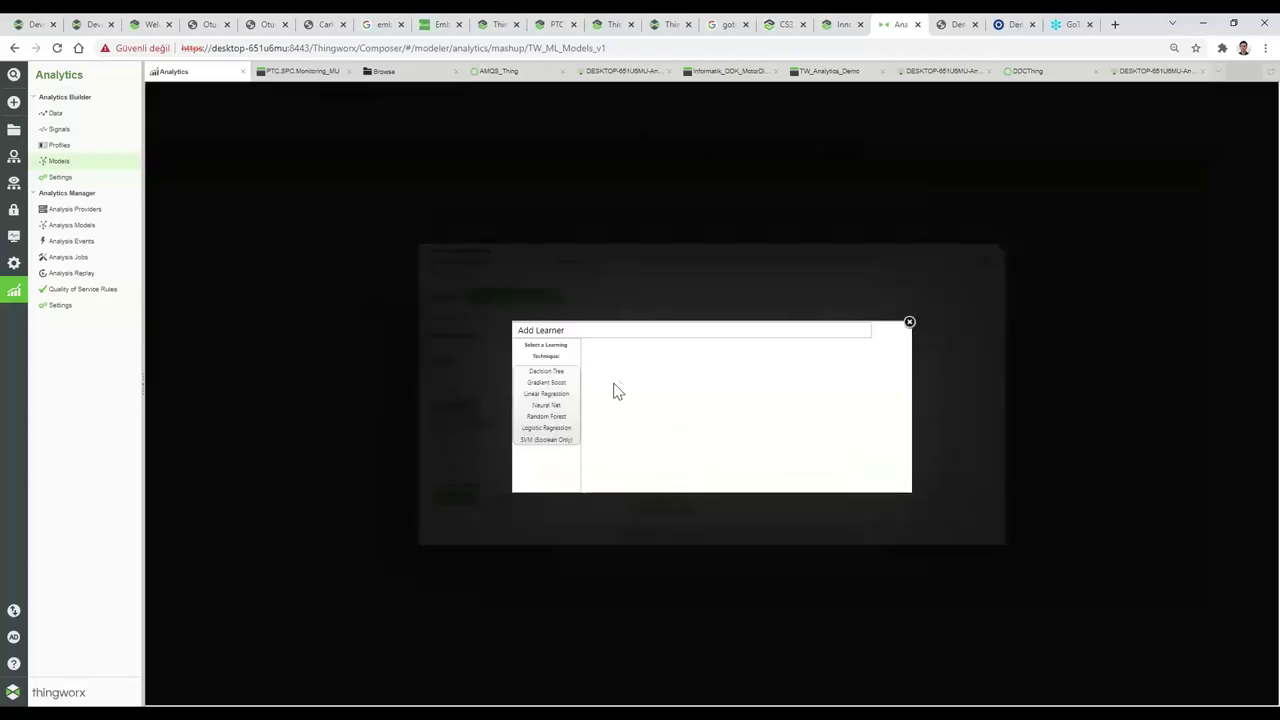
{"action": "left_click", "coordinate": [907, 323]}
{"action": "left_click", "coordinate": [476, 433]}
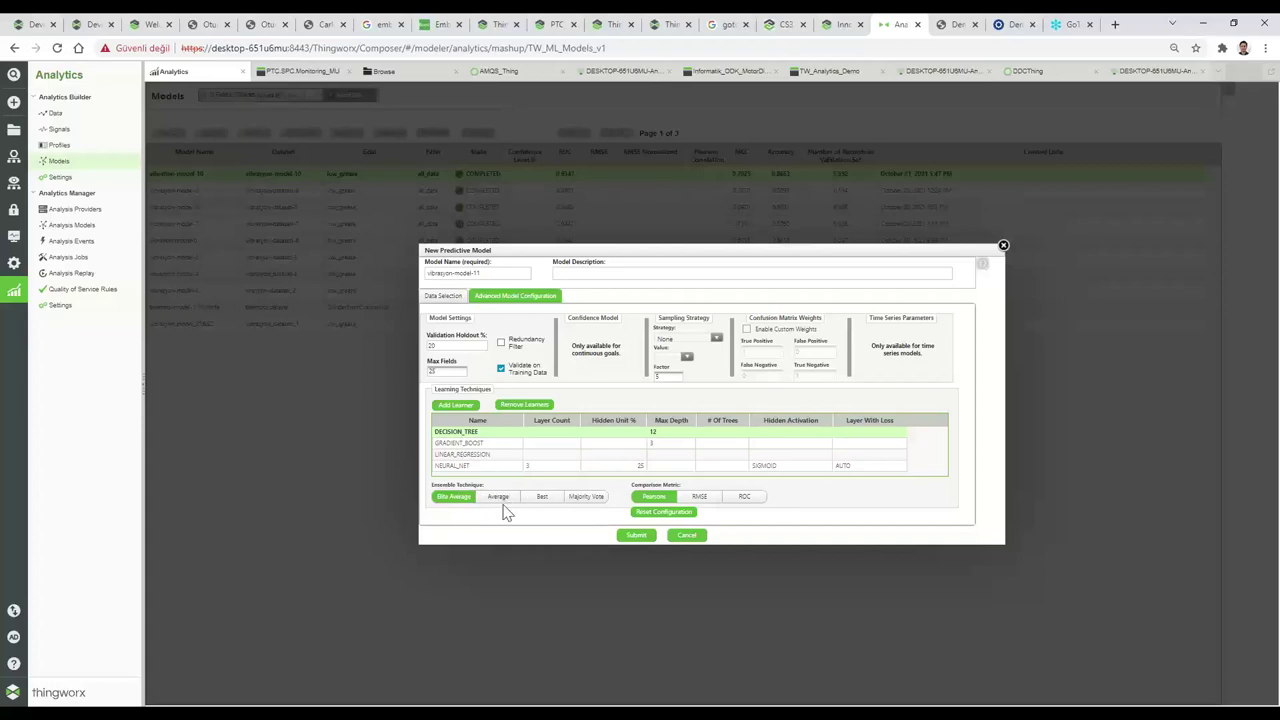
Submit vibrasyon-model-11 for training and wait until it is listed as COMPLETED.
{"action": "left_click", "coordinate": [631, 536]}
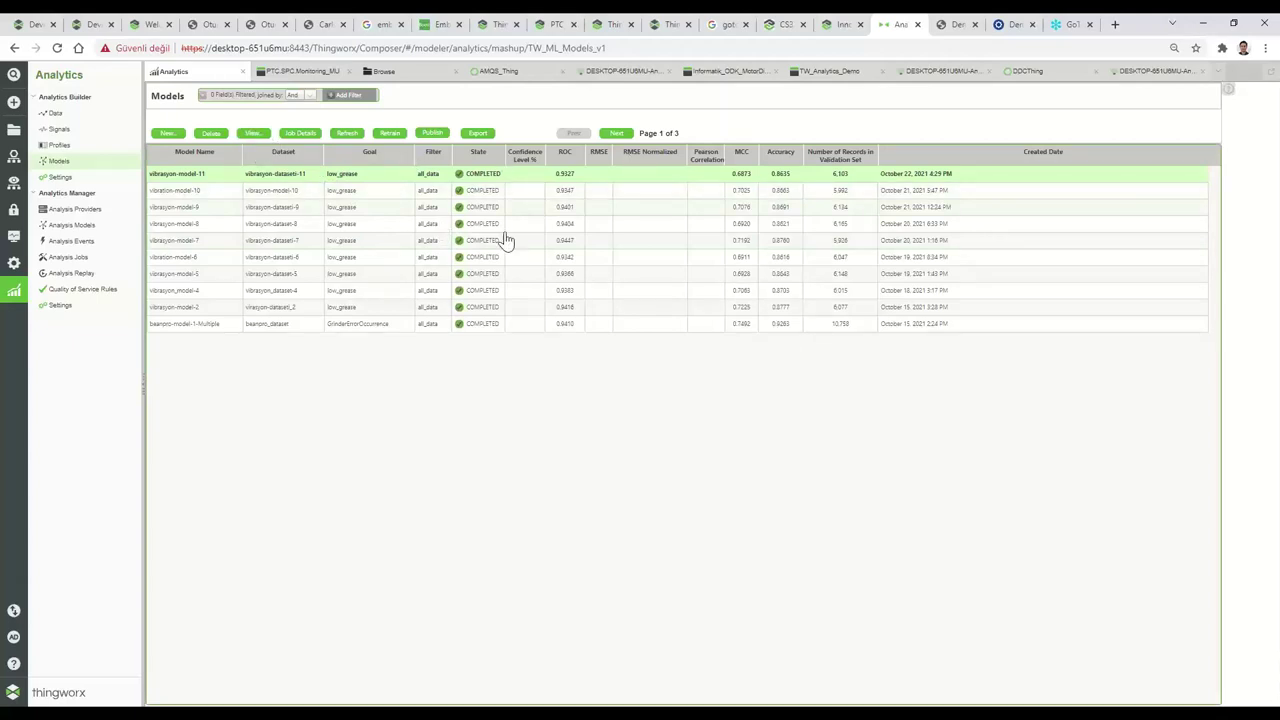
Open vibrasyon-model-11's training metrics and point out the 0.9445 specificity.
{"action": "left_click", "coordinate": [253, 134]}
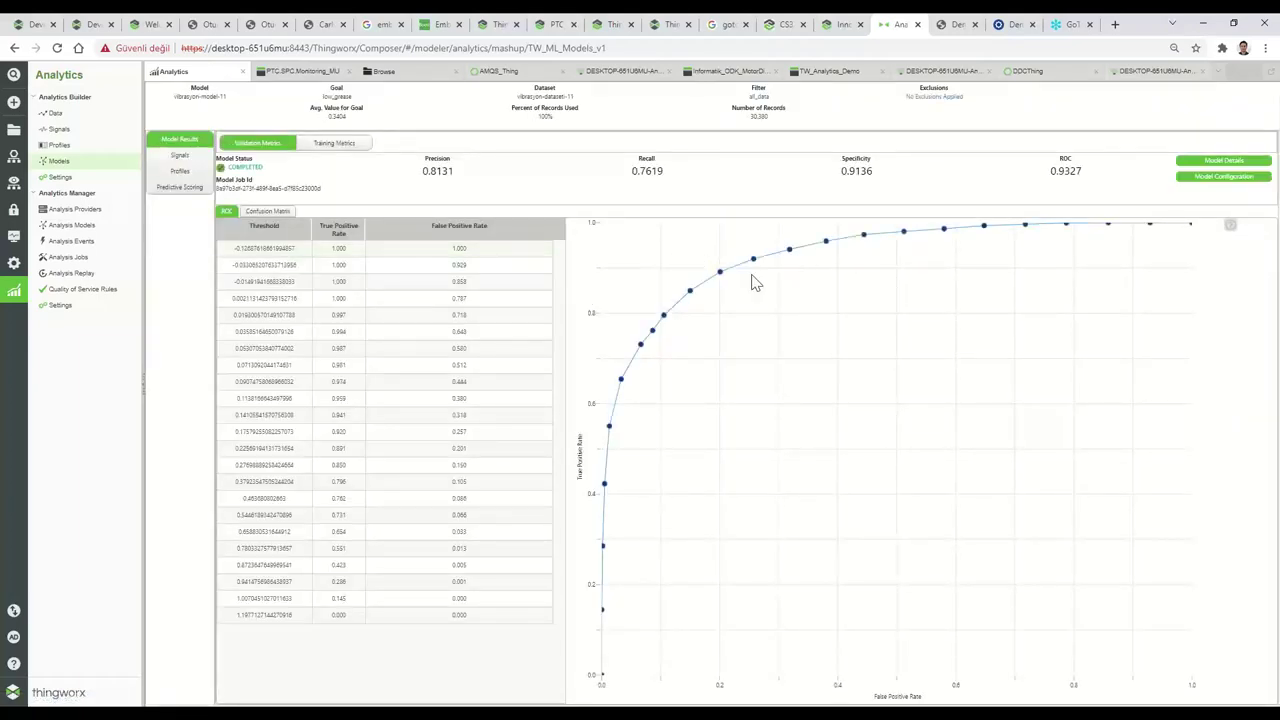
{"action": "left_click", "coordinate": [338, 145]}
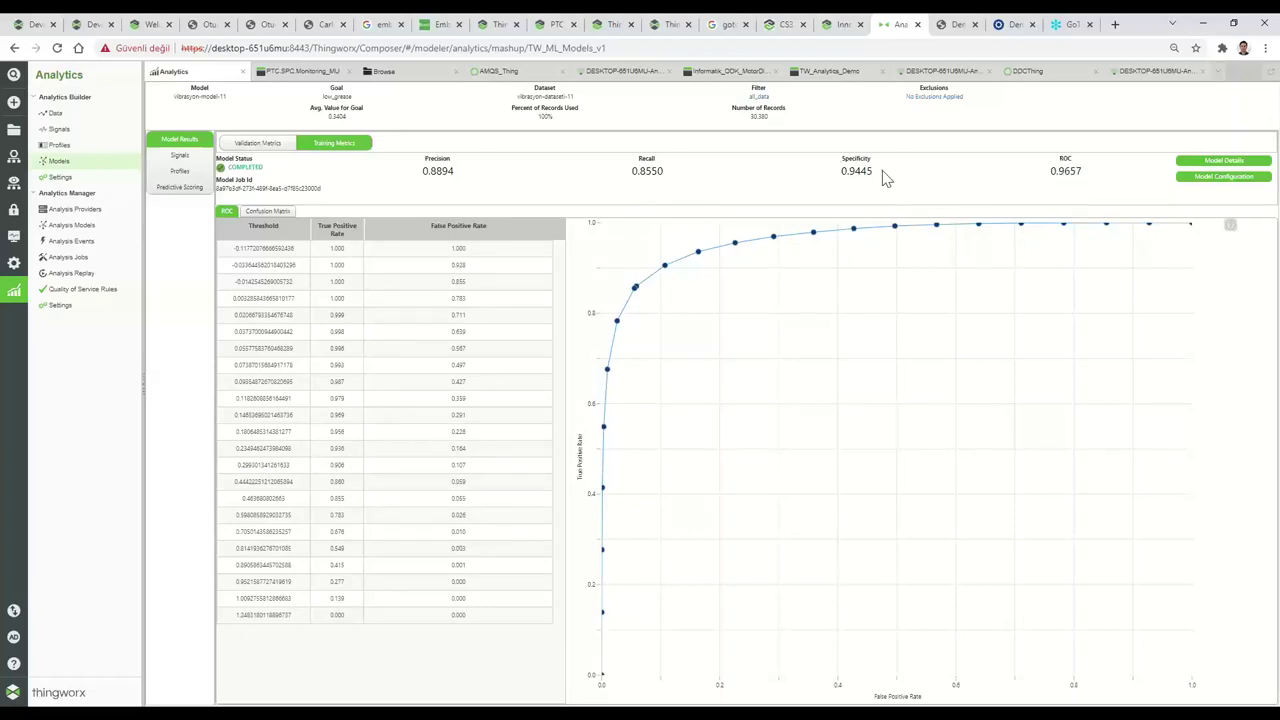
{"action": "left_click_drag", "start_coordinate": [873, 172], "coordinate": [853, 160]}
{"action": "left_click", "coordinate": [810, 184]}
Switch to the training confusion matrix and point out the 29.32% accurate share.
{"action": "left_click", "coordinate": [268, 213]}
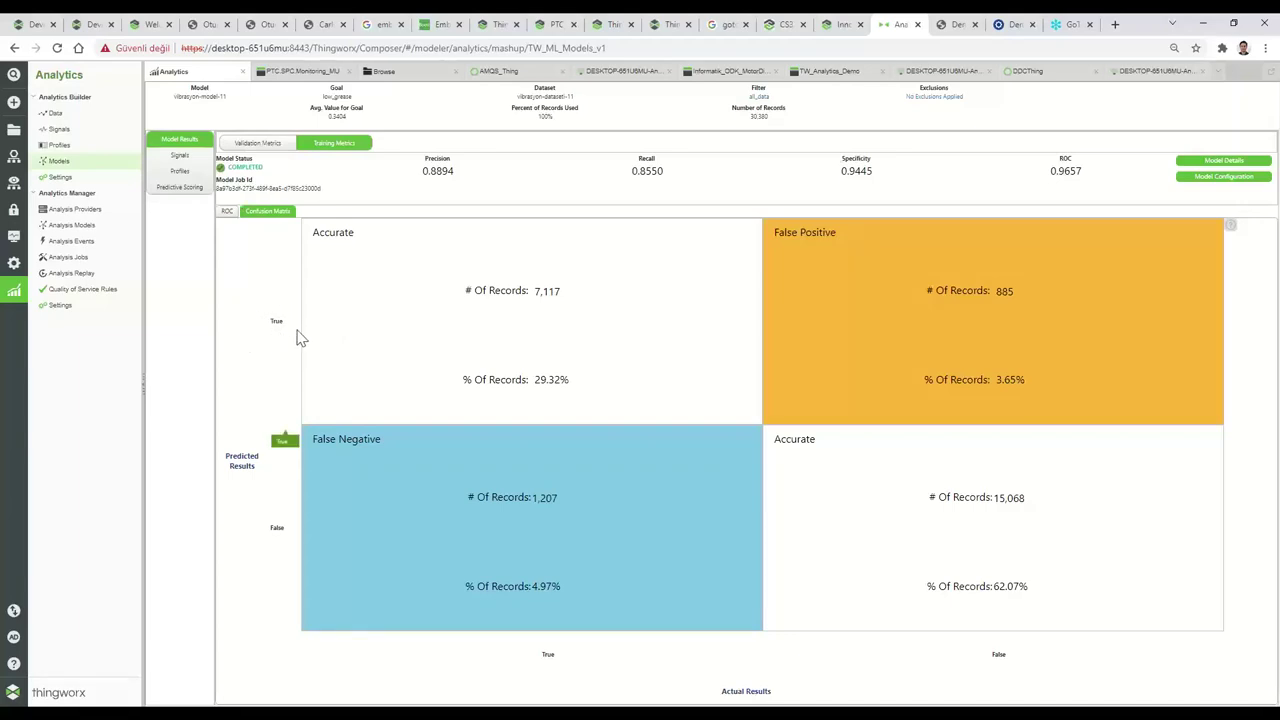
{"action": "left_click_drag", "start_coordinate": [571, 382], "coordinate": [536, 382]}
{"action": "left_click", "coordinate": [598, 371]}
{"action": "double_click", "coordinate": [277, 321]}
Point out the 3.65% false positive, 4.97% false negative and 62.07% accurate shares.
{"action": "double_click", "coordinate": [1012, 380]}
{"action": "left_click_drag", "start_coordinate": [276, 528], "coordinate": [446, 574]}
{"action": "left_click", "coordinate": [284, 546]}
{"action": "left_click_drag", "start_coordinate": [557, 590], "coordinate": [528, 590]}
{"action": "left_click", "coordinate": [551, 544]}
{"action": "left_click_drag", "start_coordinate": [1028, 588], "coordinate": [997, 591]}
{"action": "left_click", "coordinate": [922, 560]}
Return to the models list, select vibrayon_model_51only on the next page and view its results.
{"action": "left_click", "coordinate": [62, 165]}
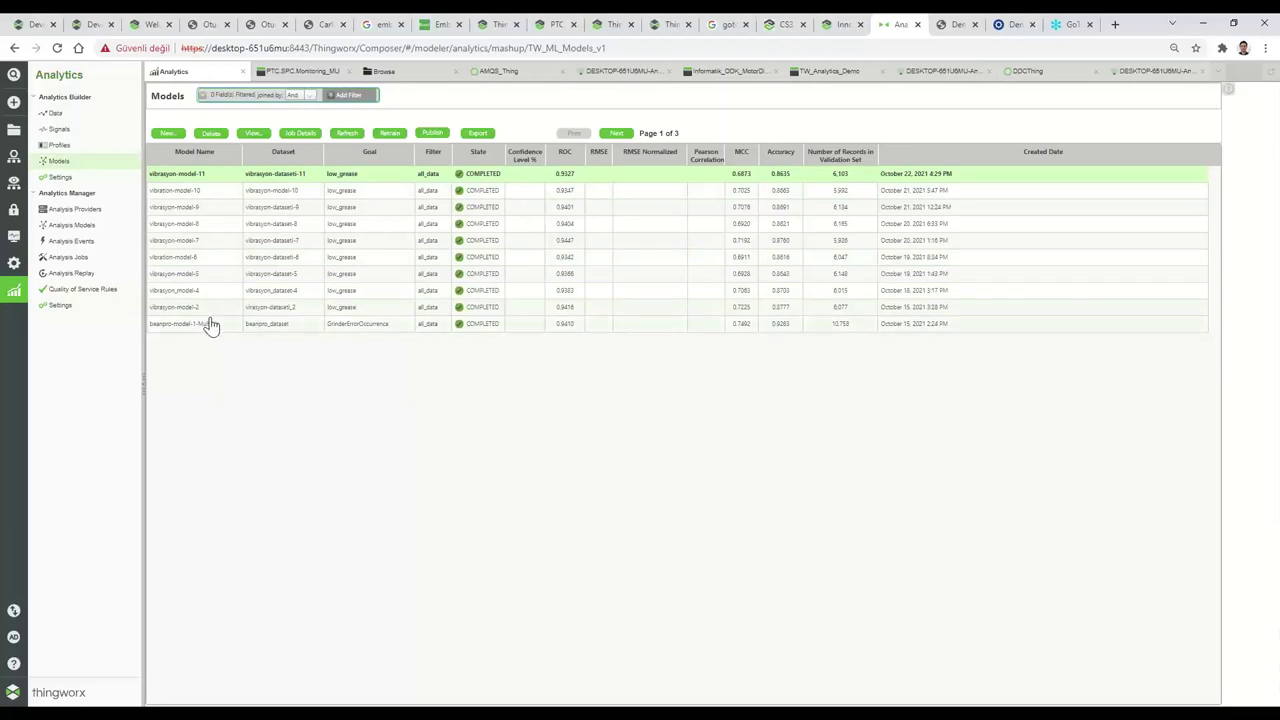
{"action": "left_click", "coordinate": [616, 133]}
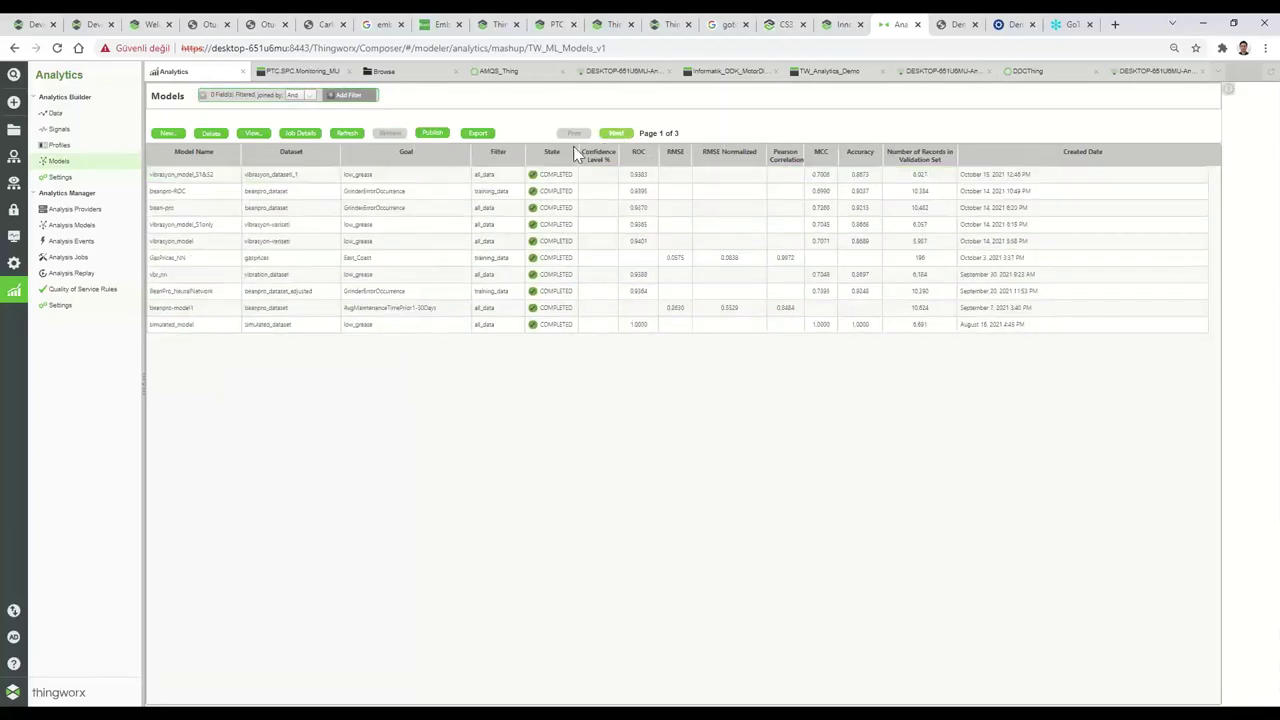
{"action": "left_click", "coordinate": [205, 226]}
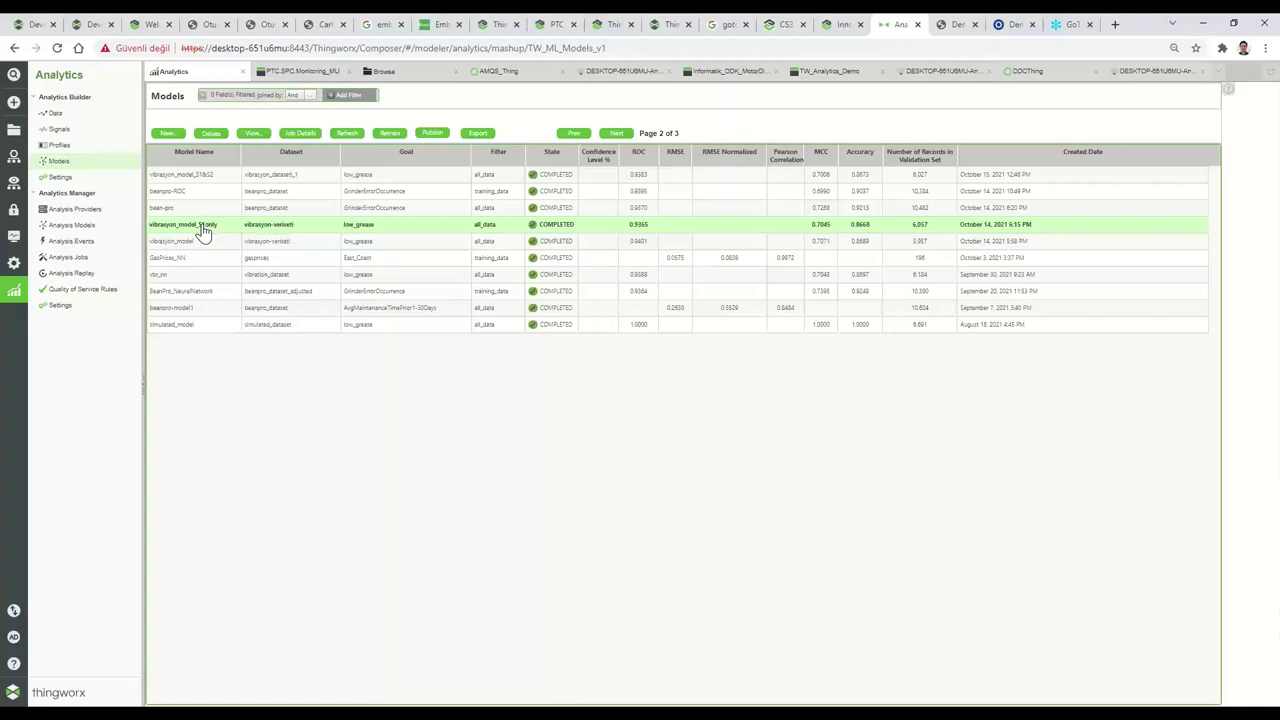
{"action": "left_click", "coordinate": [254, 134]}
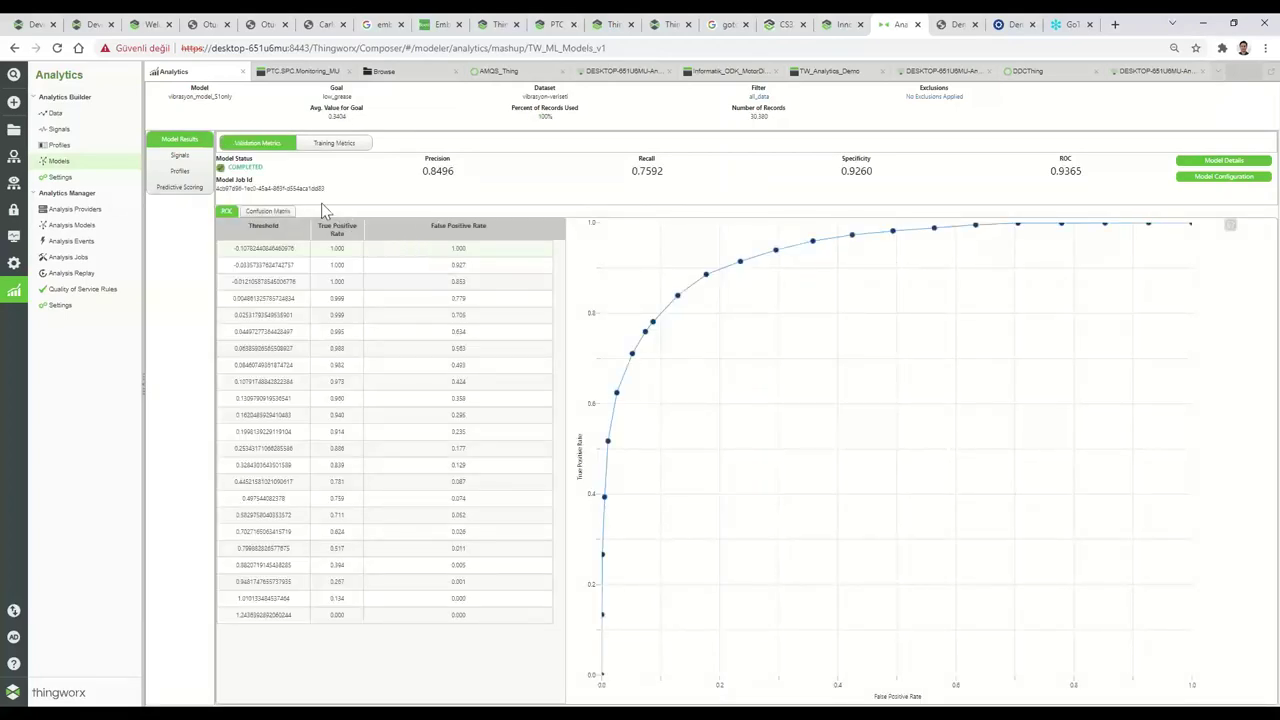
Show the training confusion matrix, then return to the validation metrics.
{"action": "left_click", "coordinate": [333, 144]}
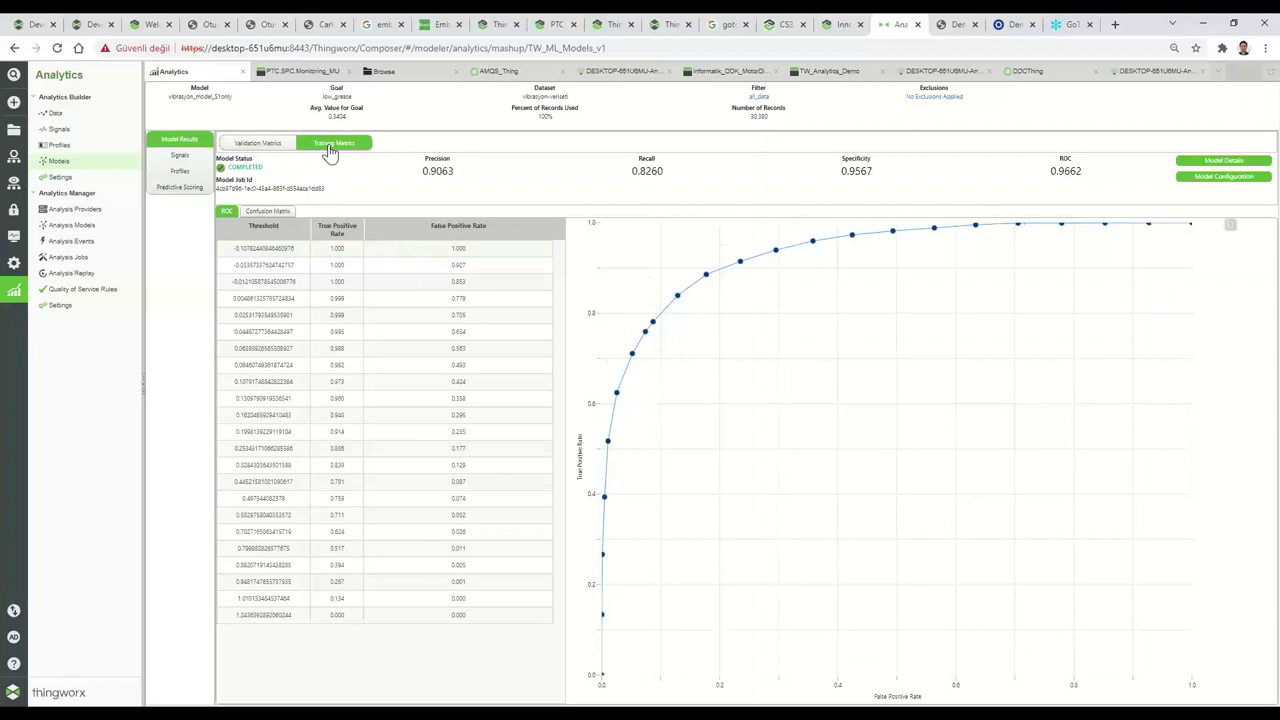
{"action": "left_click", "coordinate": [264, 214]}
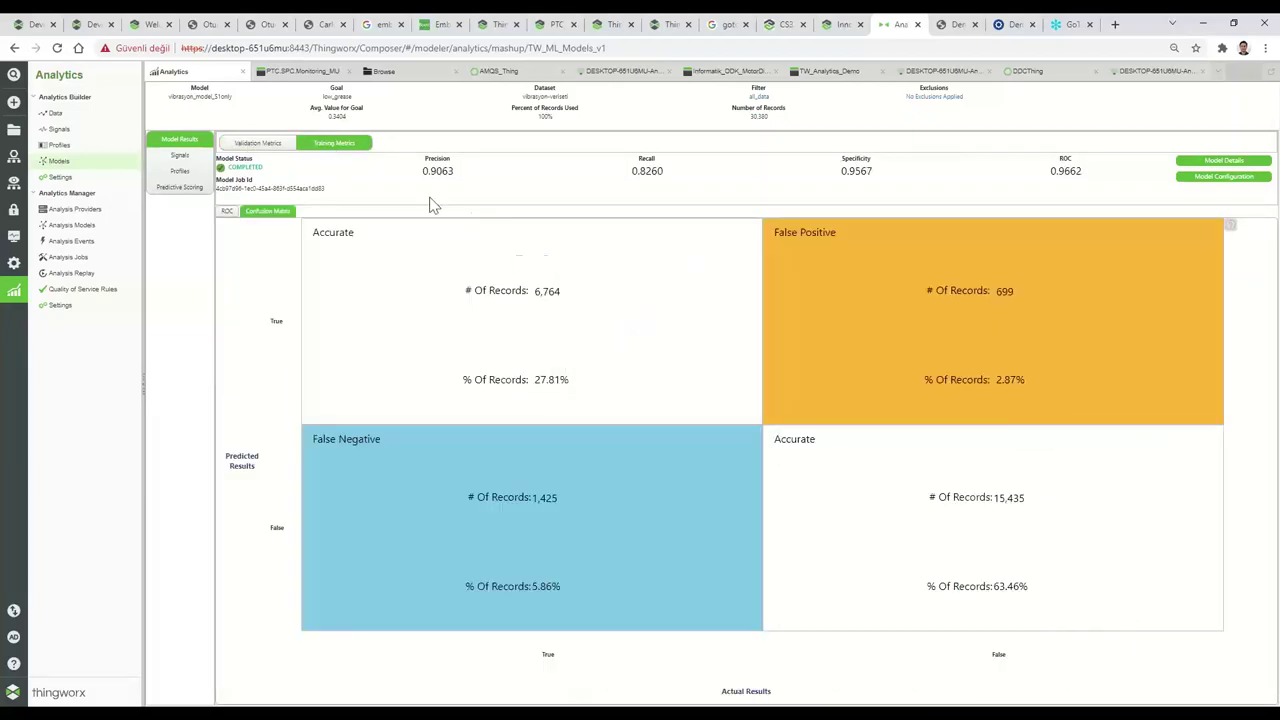
{"action": "left_click", "coordinate": [252, 147]}
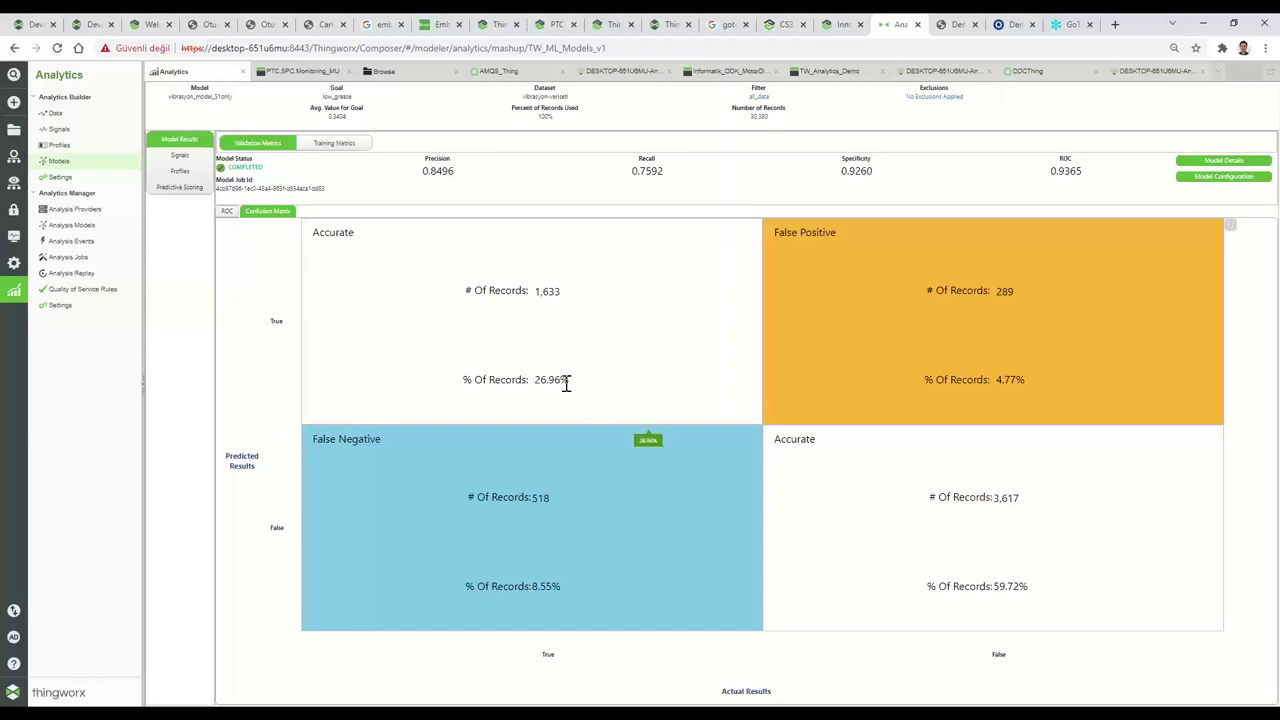
Point out the 26.96%, 4.77%, 8.55% and 59.72% shares in the validation confusion matrix.
{"action": "left_click_drag", "start_coordinate": [567, 380], "coordinate": [535, 379]}
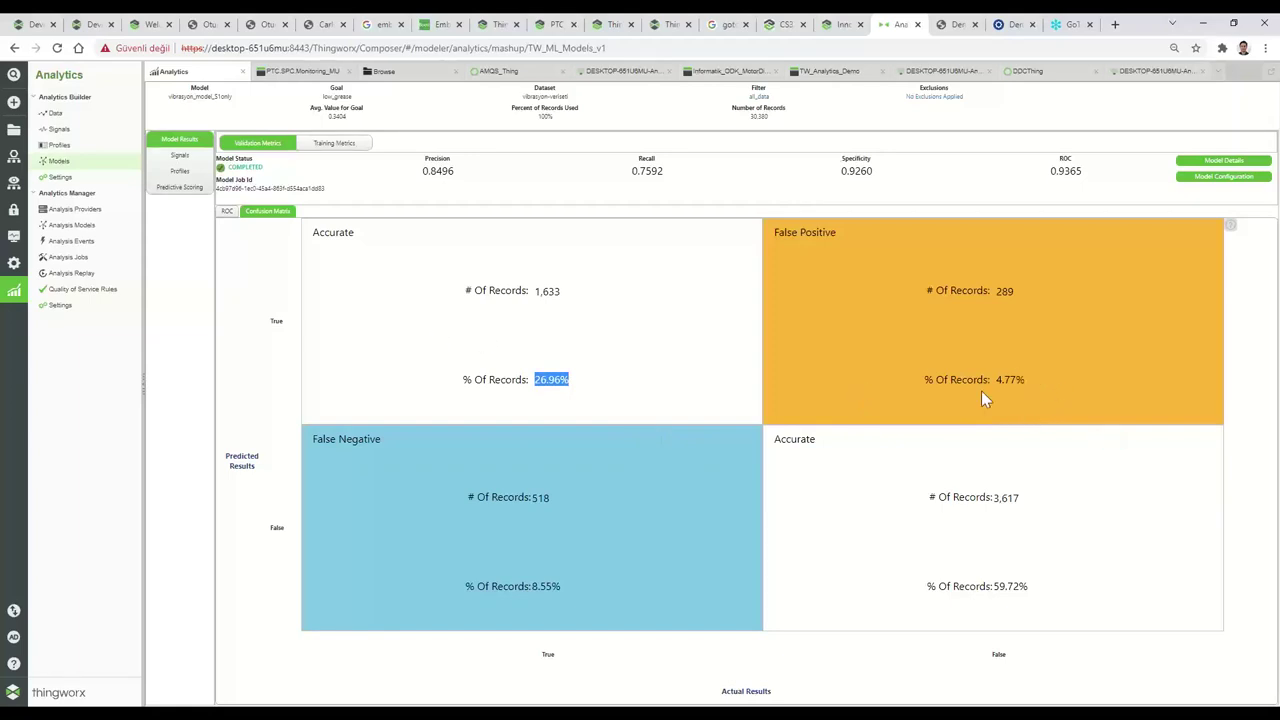
{"action": "left_click_drag", "start_coordinate": [1032, 382], "coordinate": [1000, 373]}
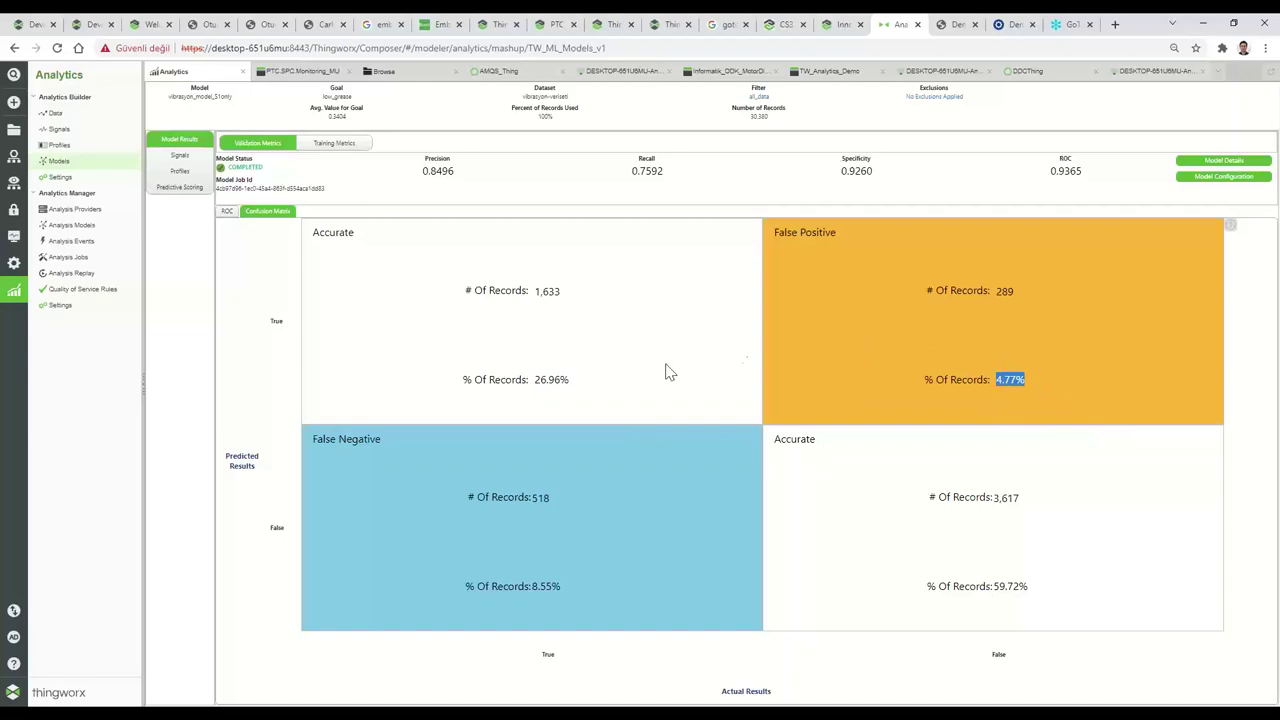
{"action": "mouse_move", "coordinate": [1011, 370]}
{"action": "left_click_drag", "start_coordinate": [561, 587], "coordinate": [532, 587]}
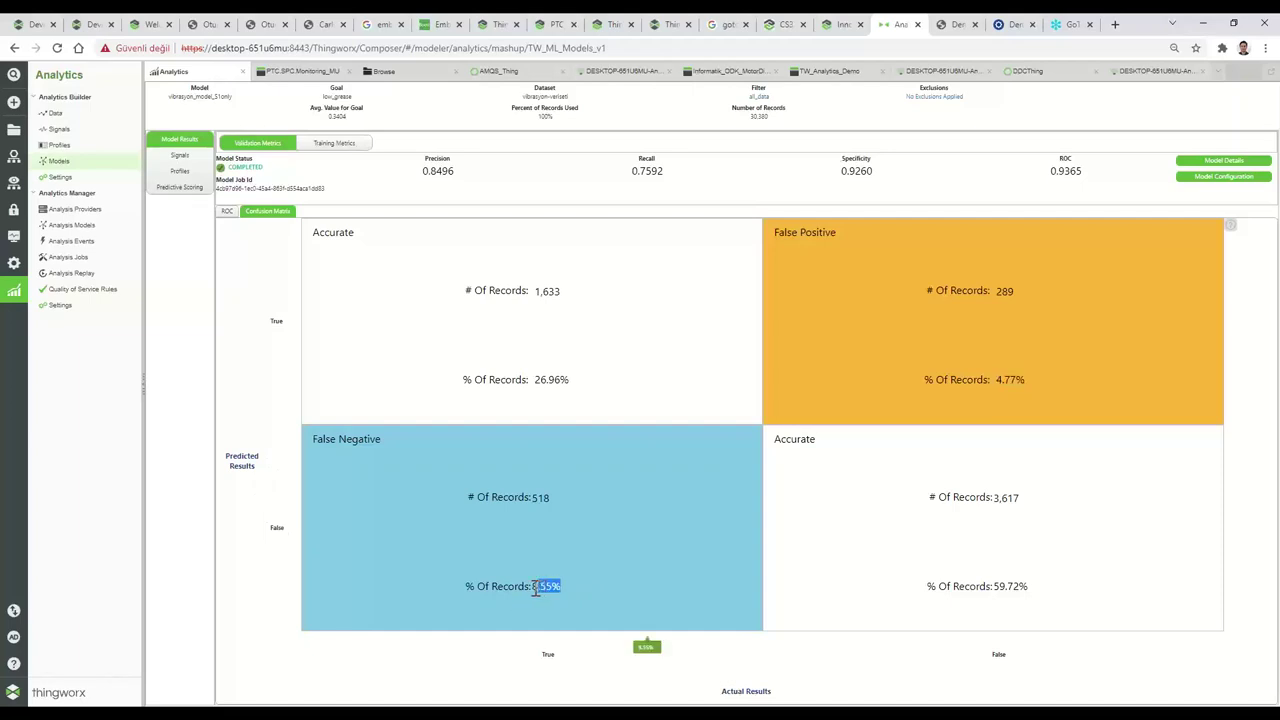
{"action": "left_click", "coordinate": [637, 532]}
{"action": "left_click_drag", "start_coordinate": [1047, 586], "coordinate": [990, 590]}
{"action": "left_click", "coordinate": [1080, 584]}
{"action": "left_click", "coordinate": [987, 557]}
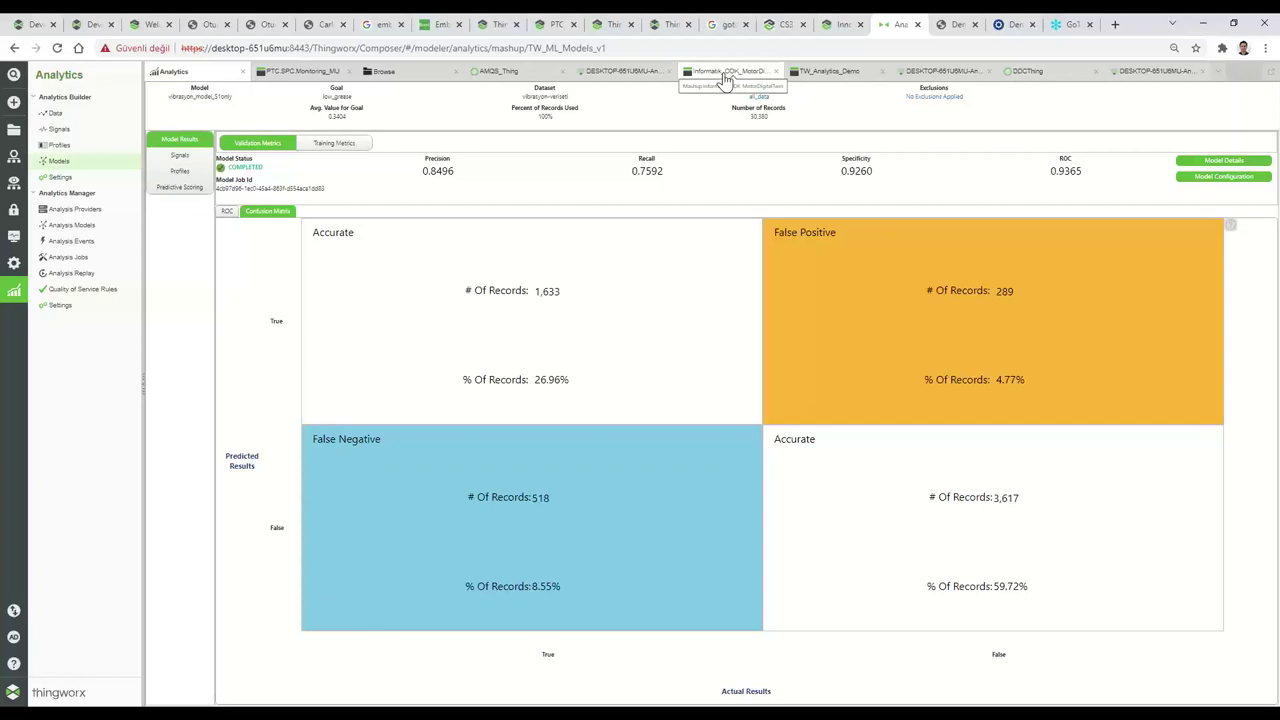
Launch the Informatik_ODK_MotorDigitalTwin mashup as a live runtime dashboard.
{"action": "left_click", "coordinate": [726, 73]}
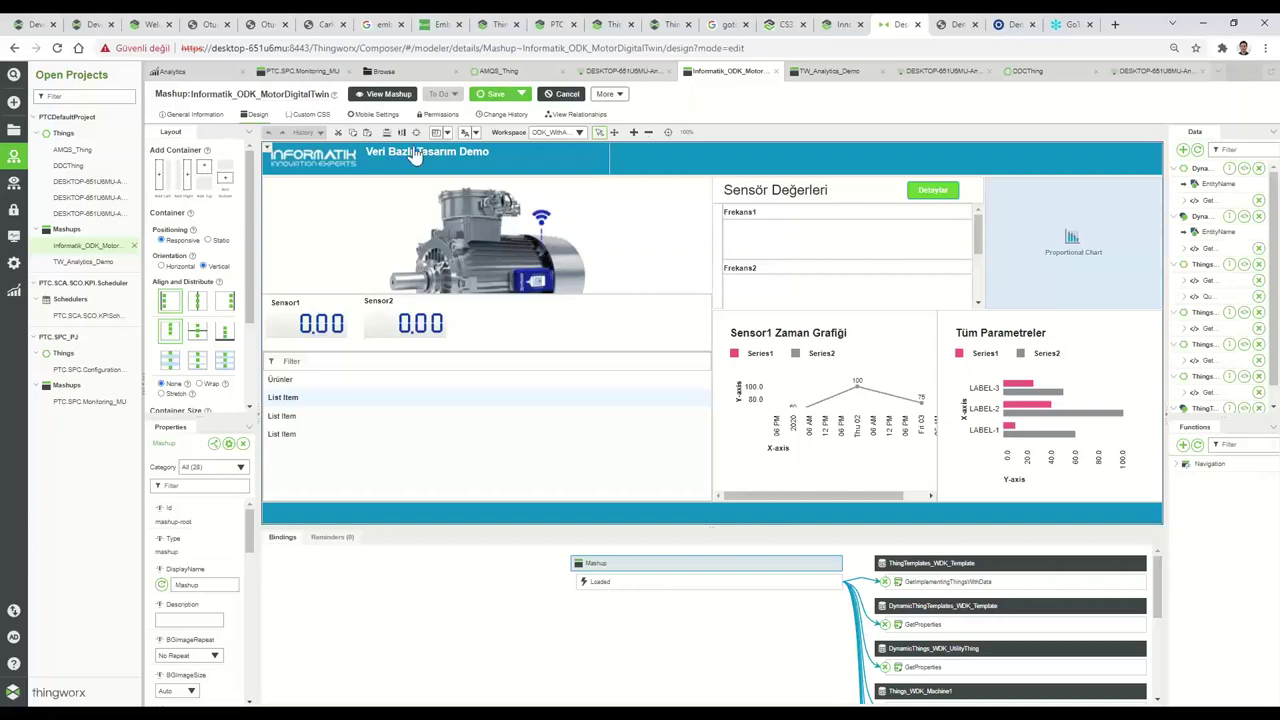
{"action": "left_click", "coordinate": [382, 93]}
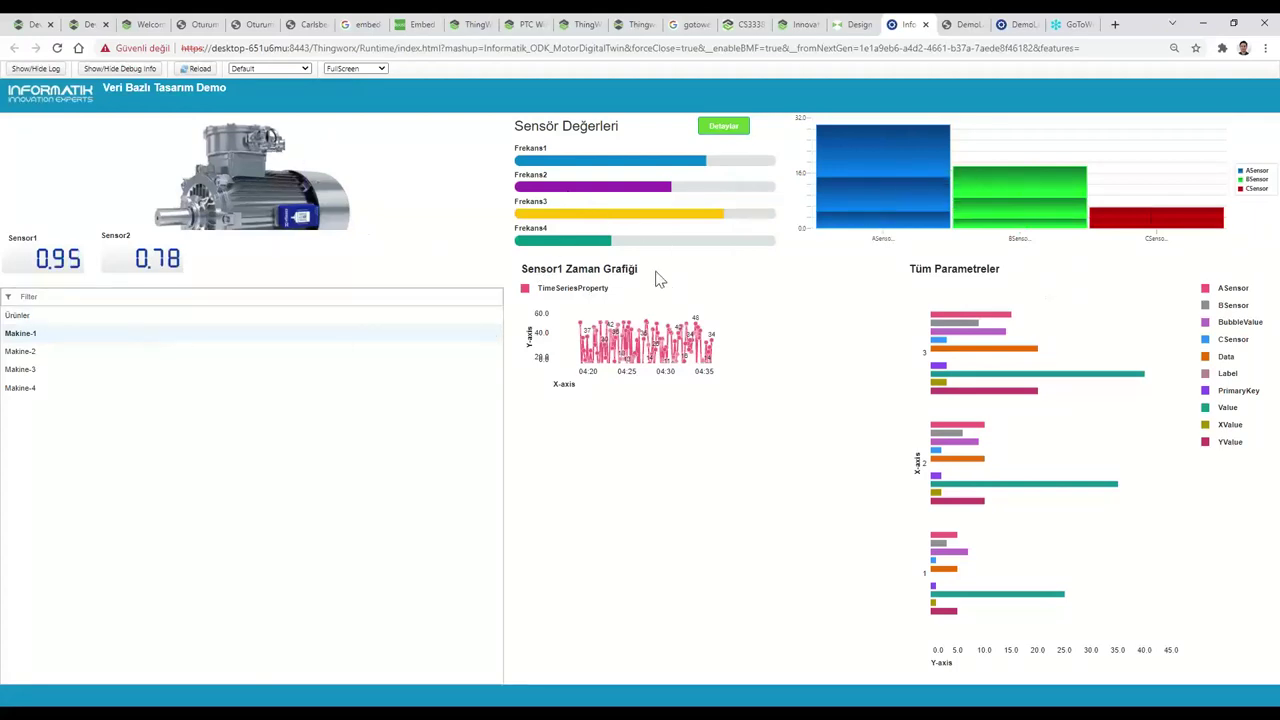
Review the Detaylar model results (low grease true, probability ~0.979), then return to the Design tab.
{"action": "left_click", "coordinate": [737, 135]}
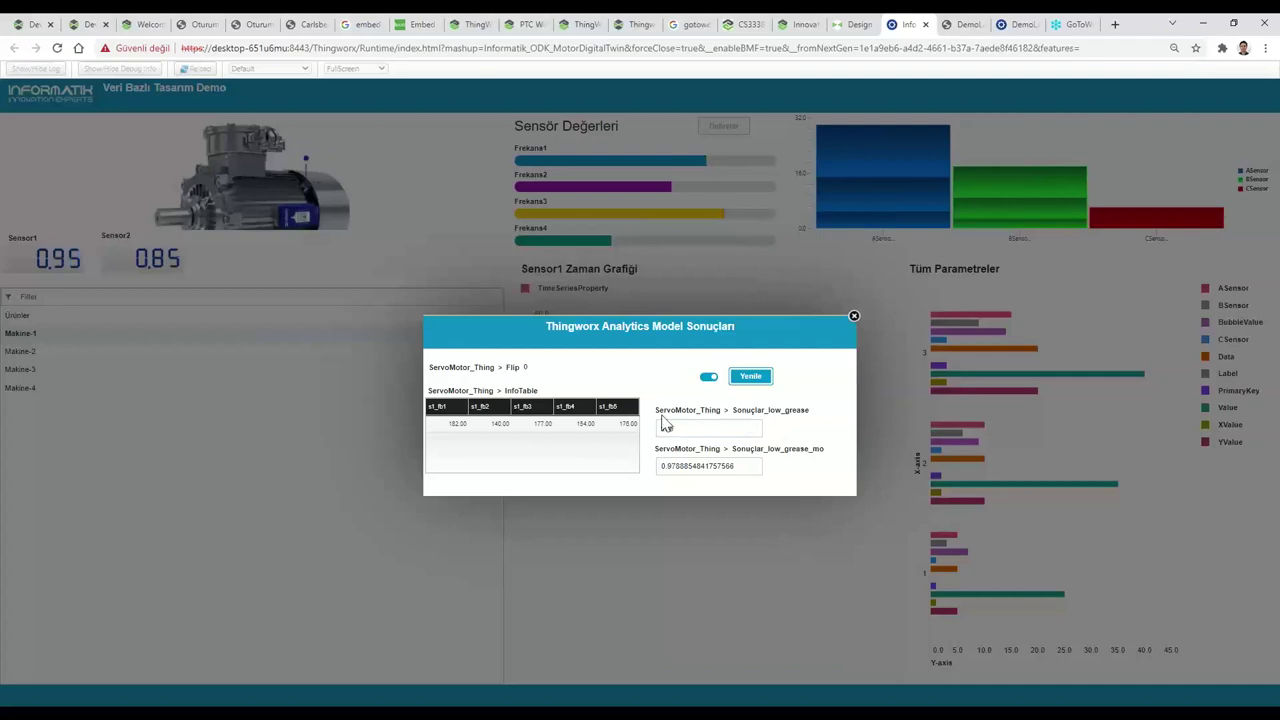
{"action": "left_click", "coordinate": [854, 316]}
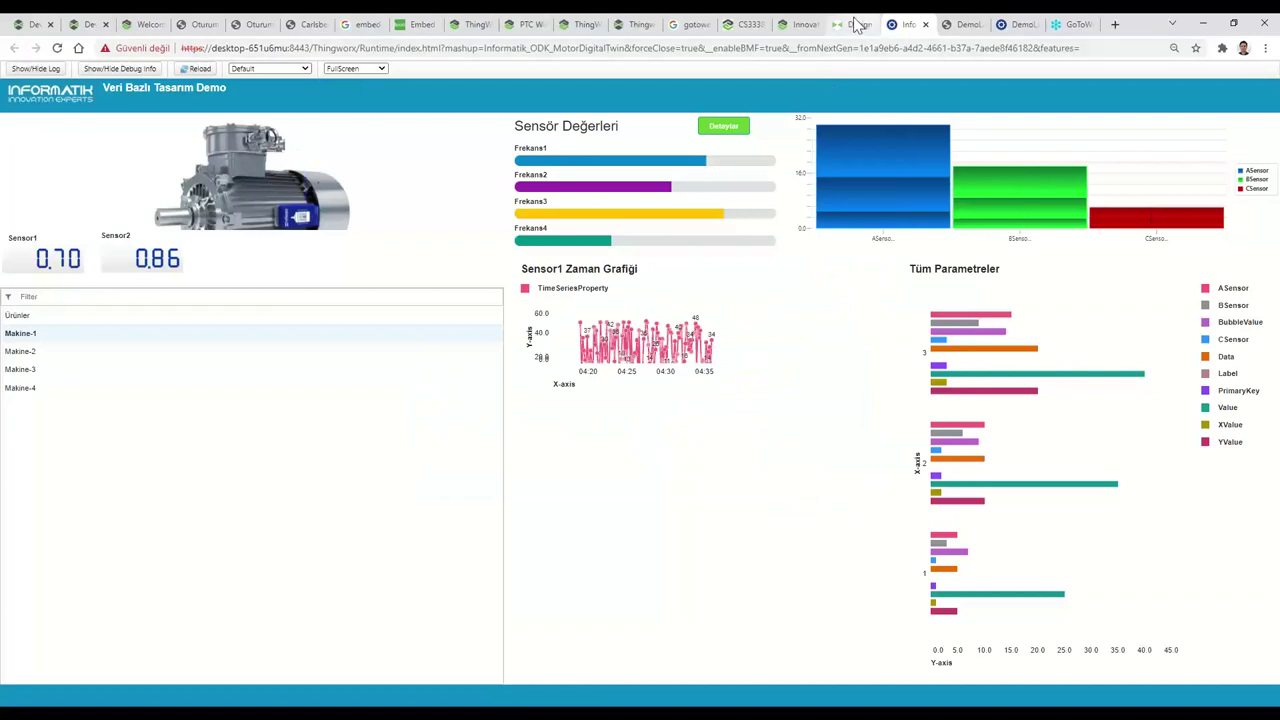
{"action": "left_click", "coordinate": [856, 24]}
Show AMQS_Thing's properties, including Result_low_grease_mo at about 0.979.
{"action": "left_click", "coordinate": [519, 74]}
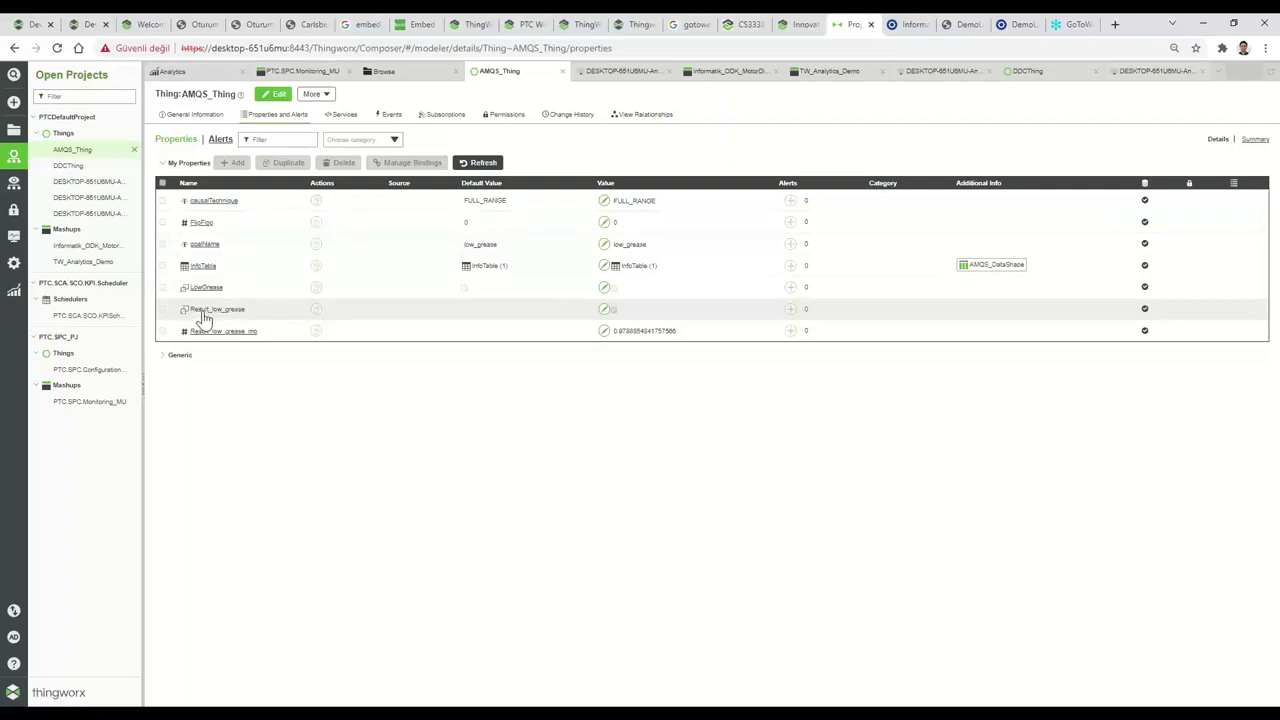
Review the TW_Analytics_Demo mashup design, then return to the Informatik_ODK_MotorDigitalTwin mashup.
{"action": "left_click", "coordinate": [746, 76]}
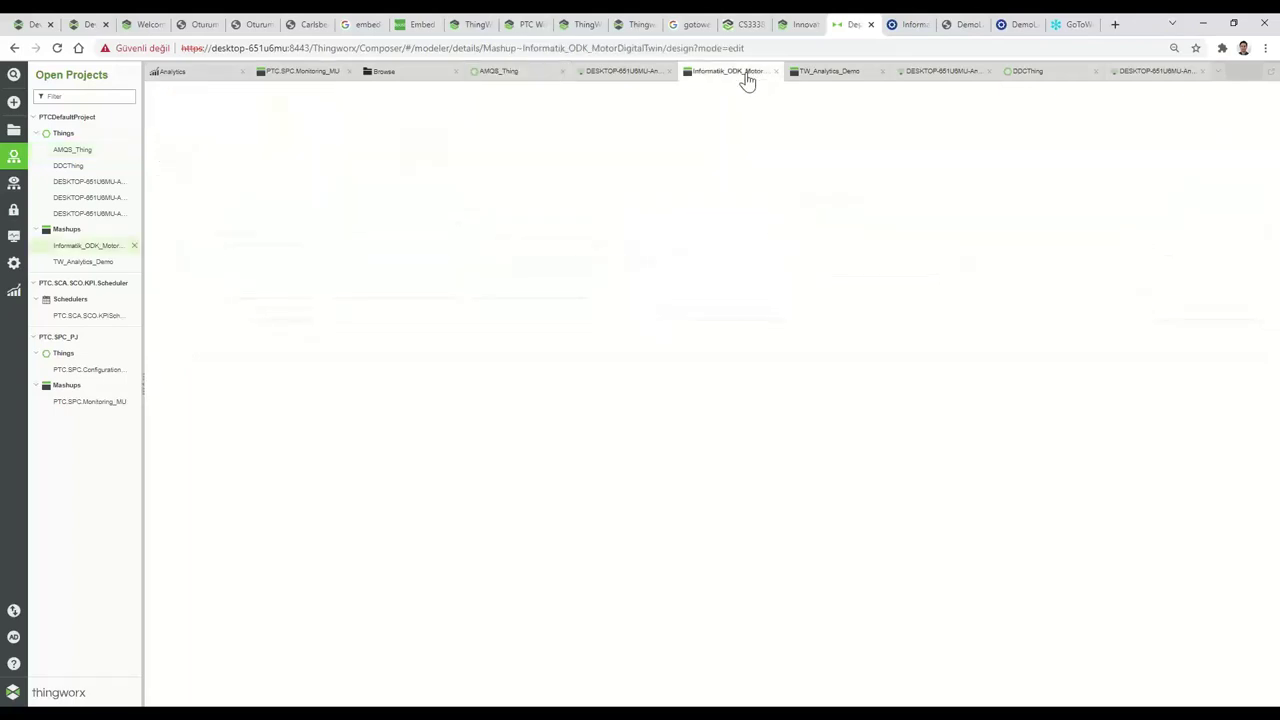
{"action": "left_click", "coordinate": [812, 77]}
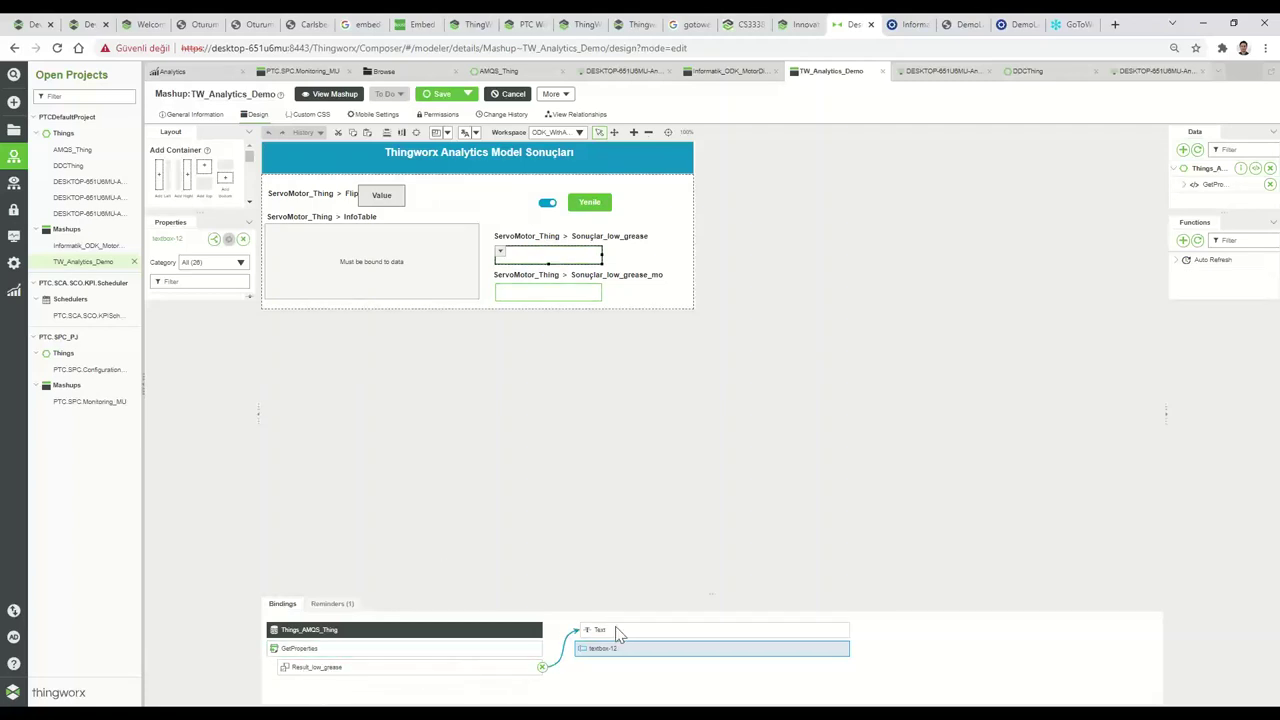
{"action": "left_click", "coordinate": [740, 72]}
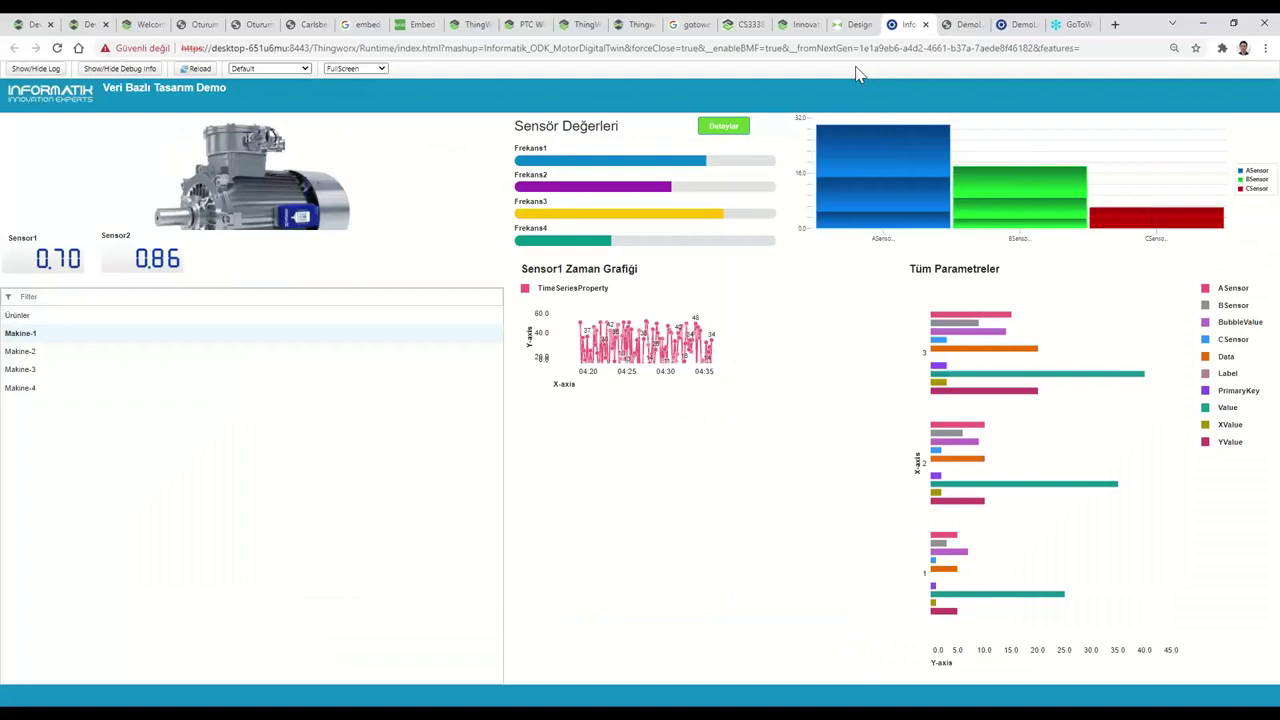
{"action": "left_click", "coordinate": [905, 24]}
{"action": "left_click", "coordinate": [728, 126]}
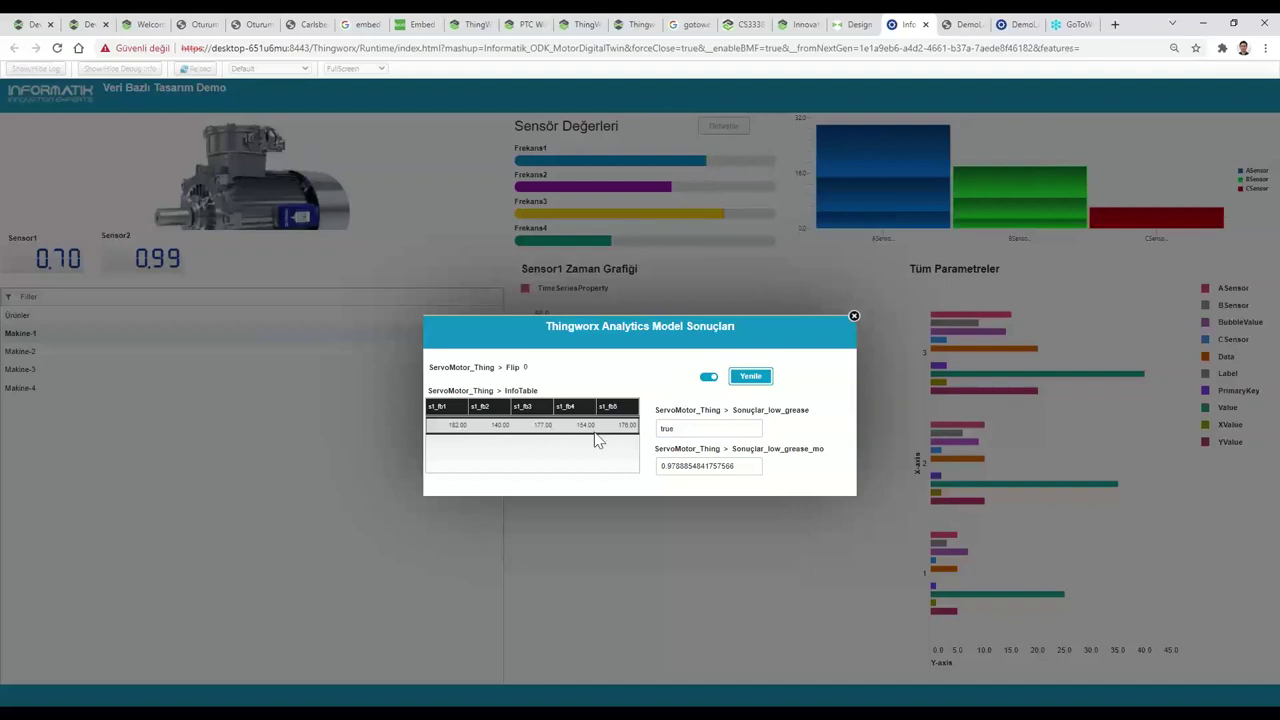
{"action": "left_click", "coordinate": [854, 319]}
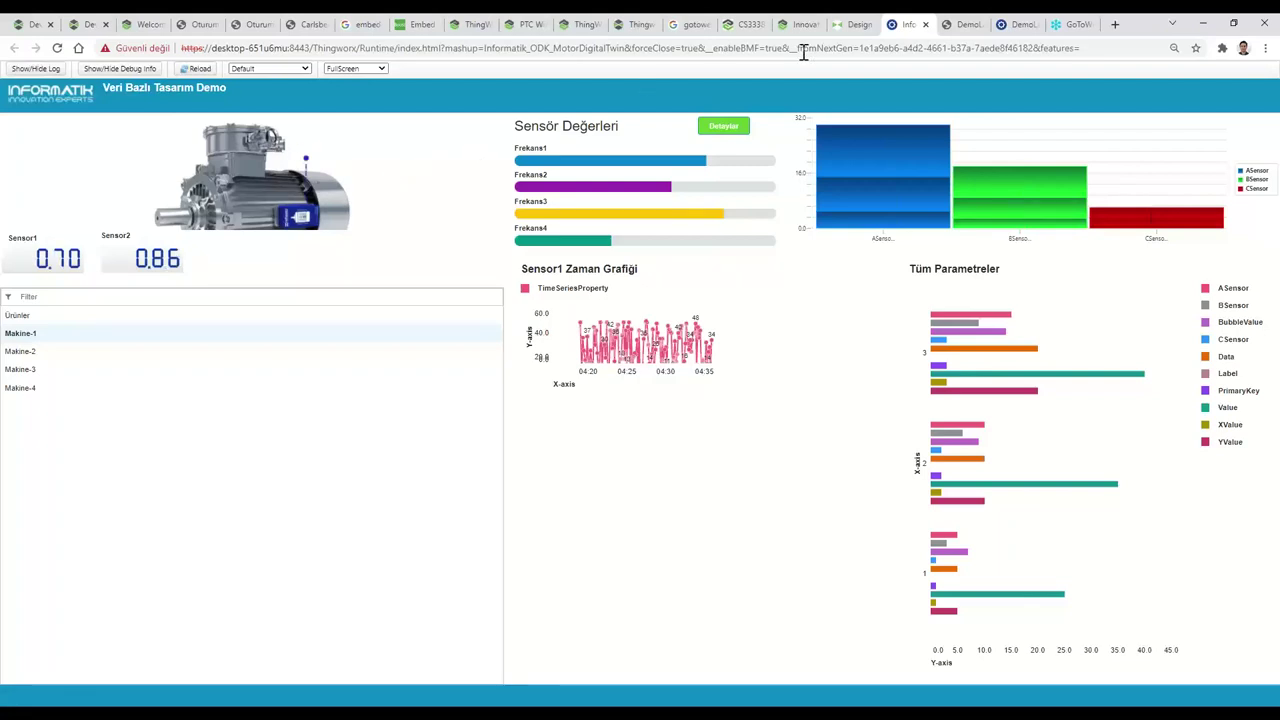
Close the runtime dashboard tab and browse the Analytics Models list, then the Datasets list.
{"action": "key", "text": "ctrl+shift+Tab"}
{"action": "left_click", "coordinate": [927, 26]}
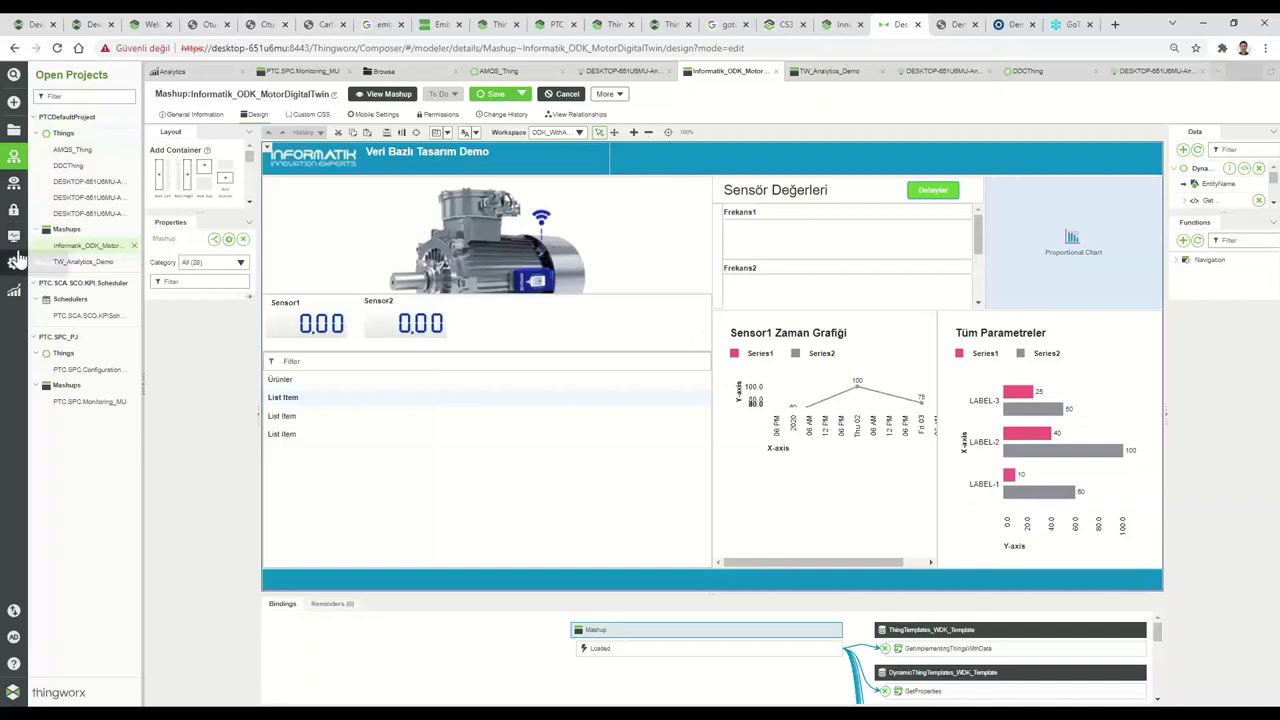
{"action": "left_click", "coordinate": [15, 293]}
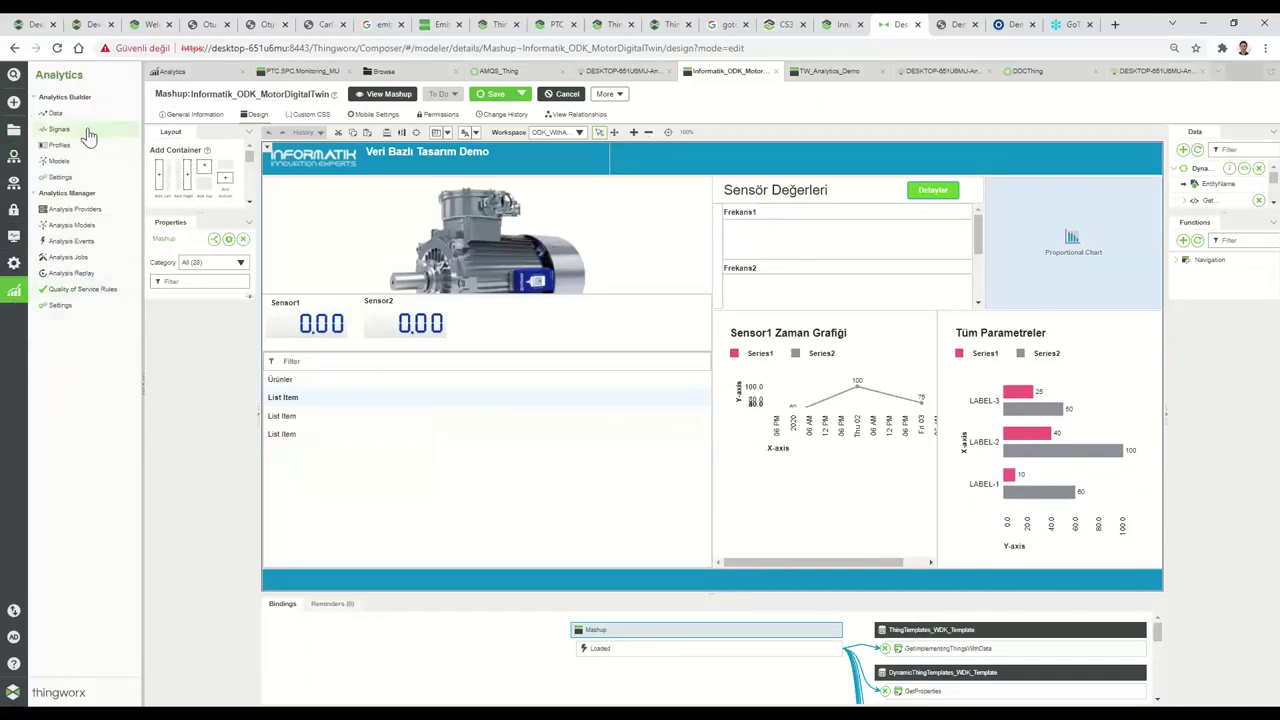
{"action": "left_click", "coordinate": [59, 161]}
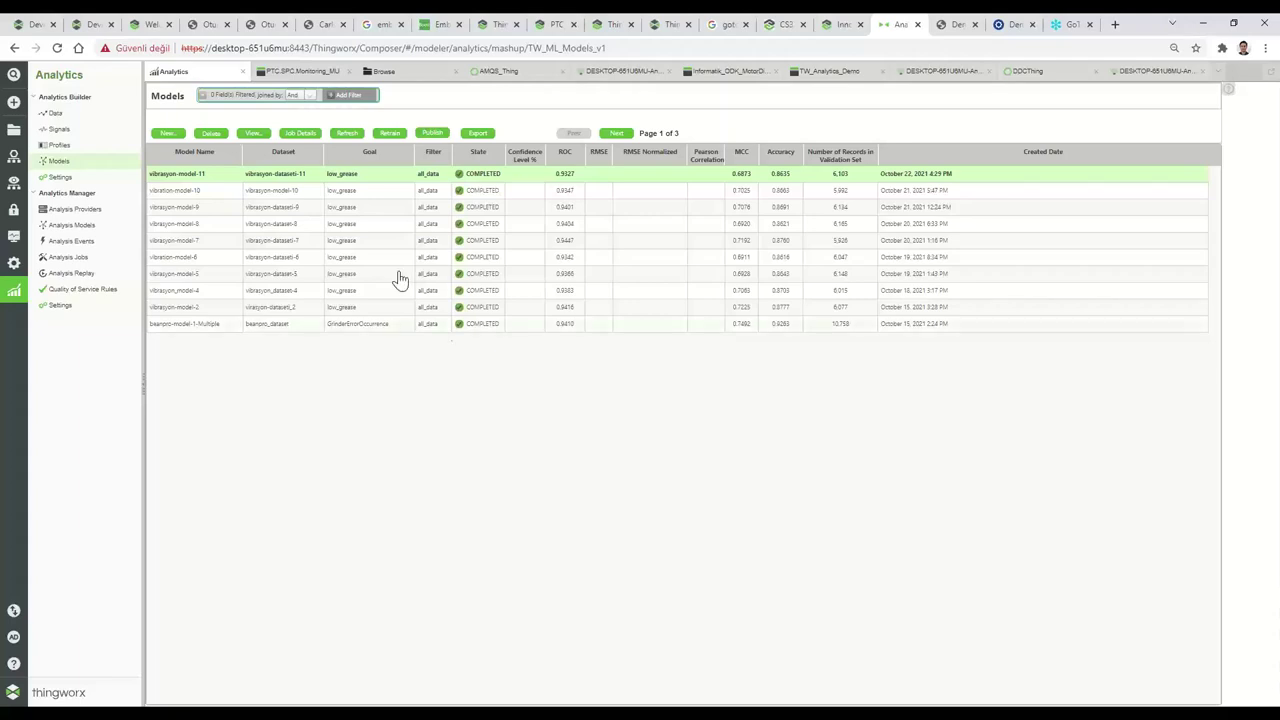
{"action": "left_click", "coordinate": [56, 113]}
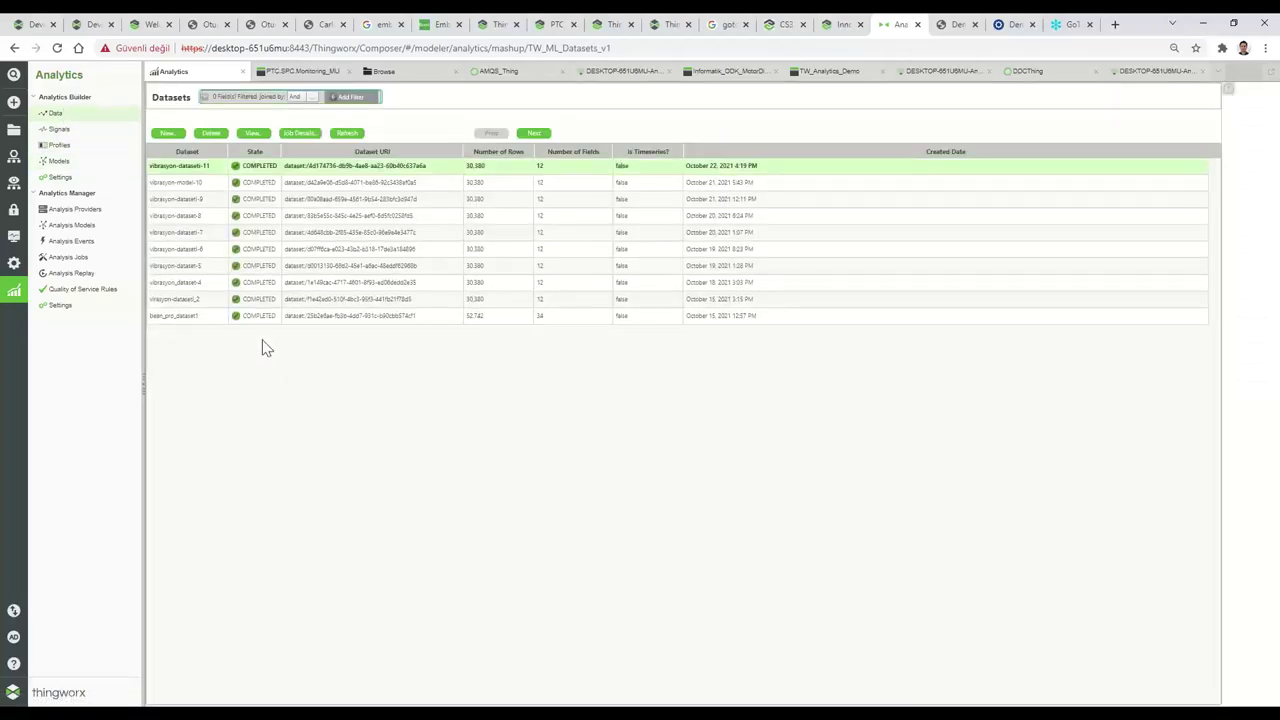
Look through bean_pro_dataset1's field table, then go back to the Analytics Models list.
{"action": "left_click", "coordinate": [188, 316]}
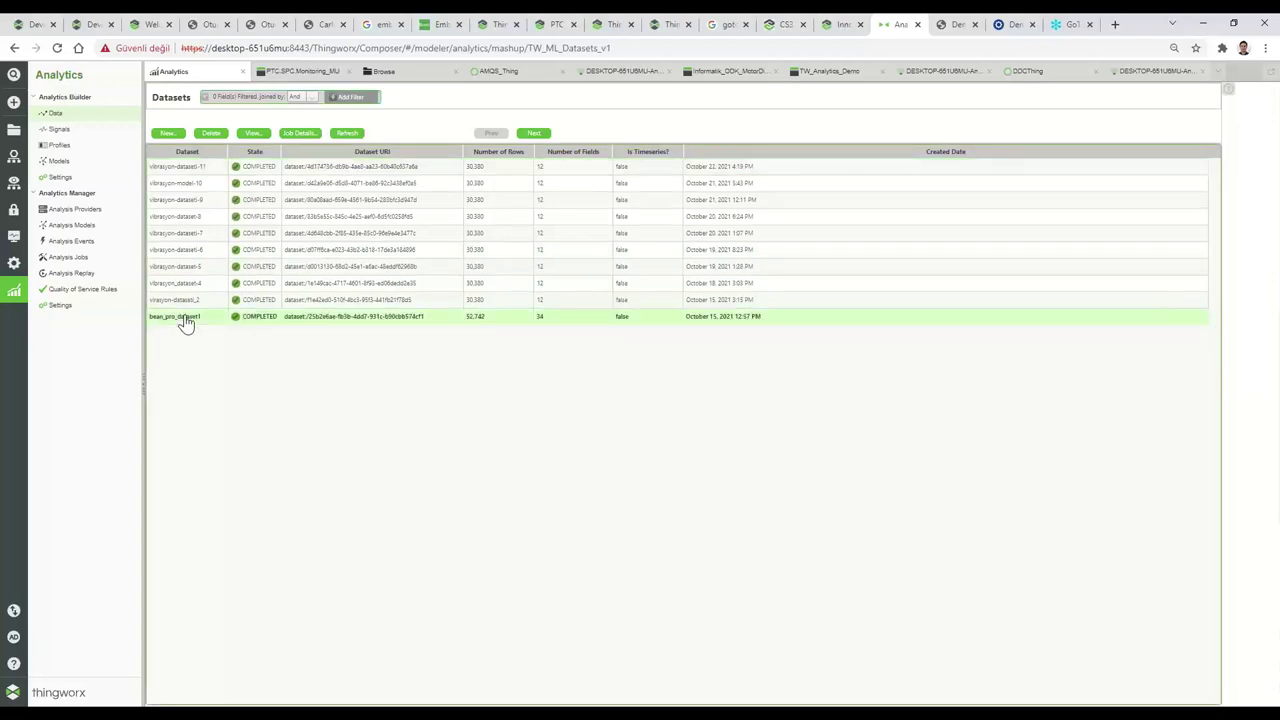
{"action": "left_click", "coordinate": [249, 136]}
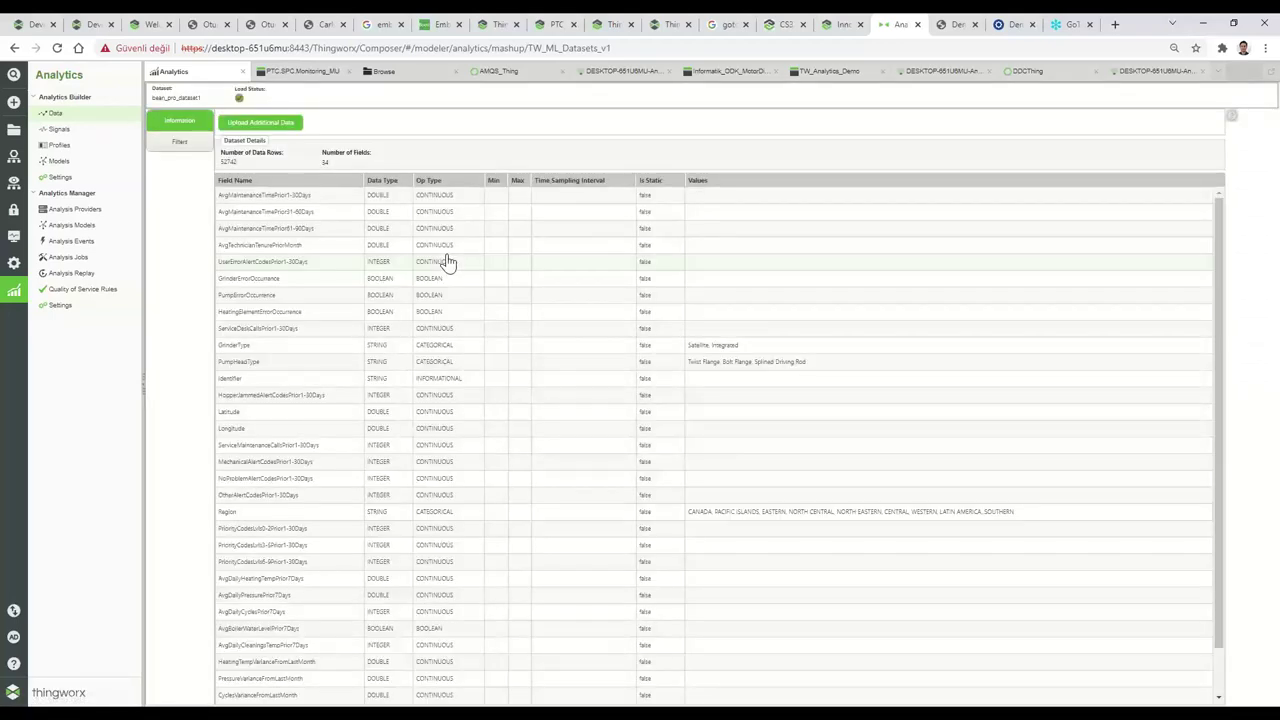
{"action": "scroll", "coordinate": [448, 263], "scroll_direction": "down", "scroll_amount": 1}
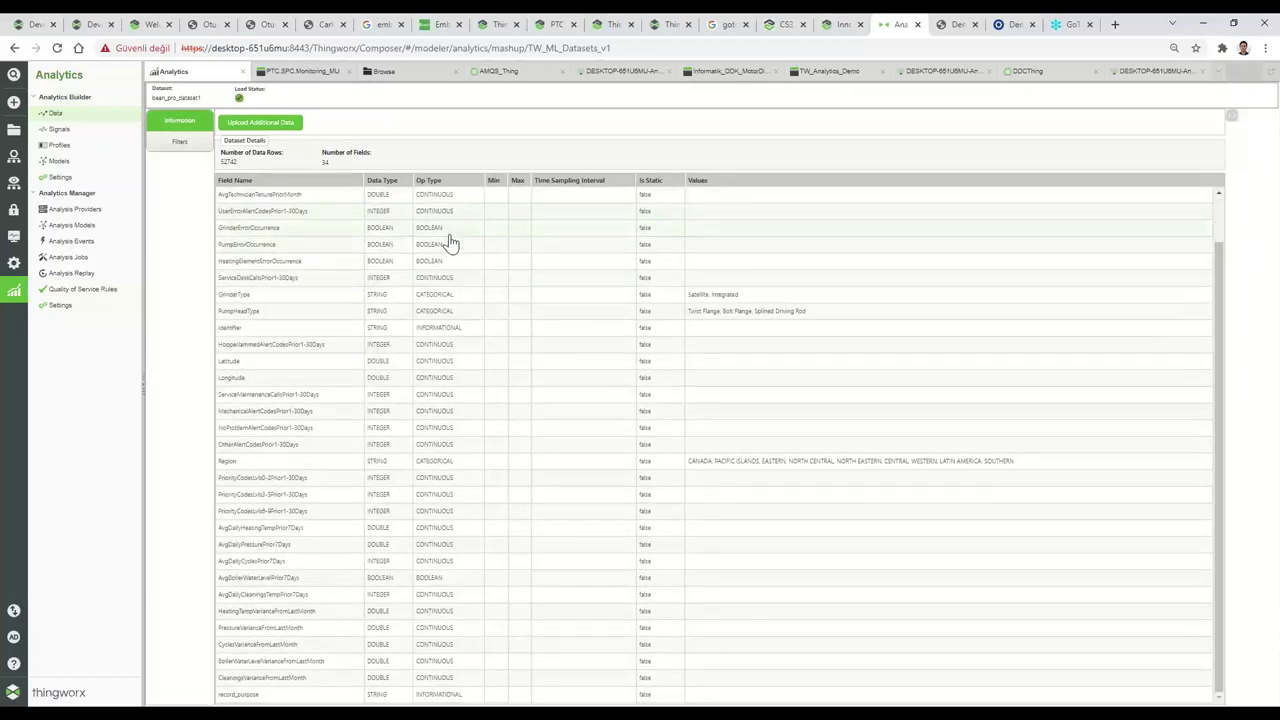
{"action": "scroll", "coordinate": [448, 243], "scroll_direction": "up", "scroll_amount": 1}
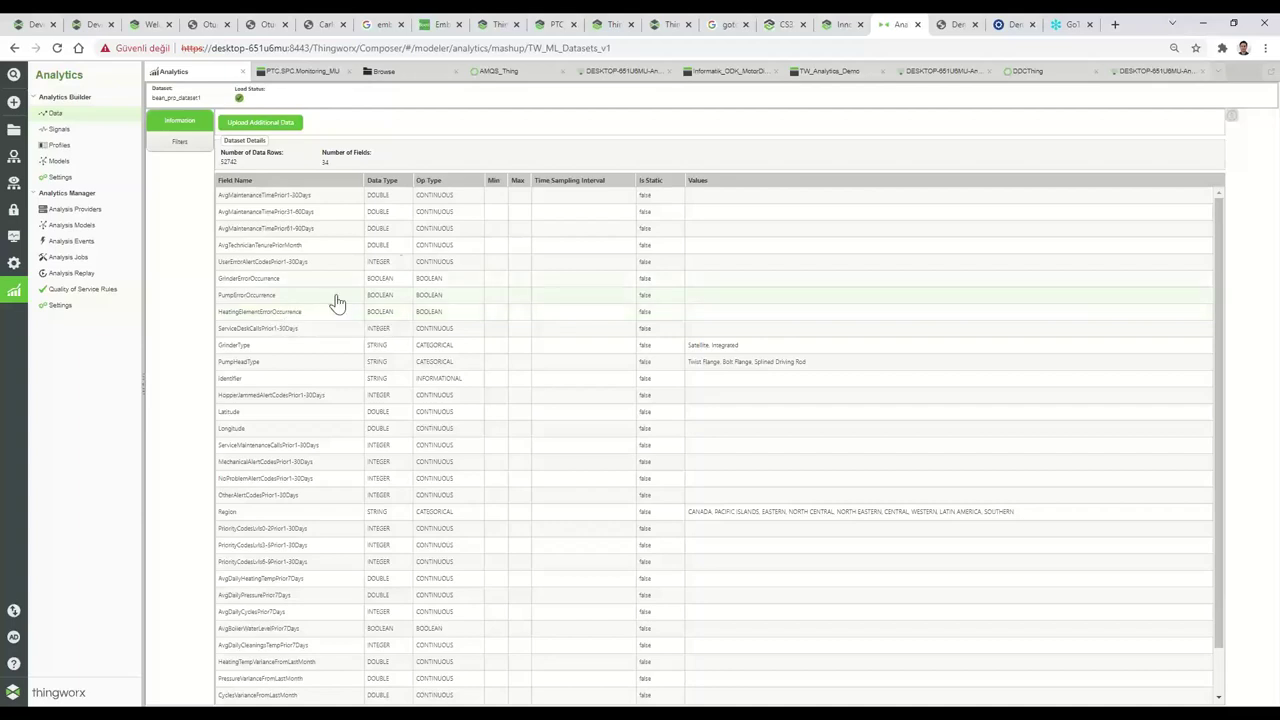
{"action": "scroll", "coordinate": [312, 270], "scroll_direction": "down", "scroll_amount": 1}
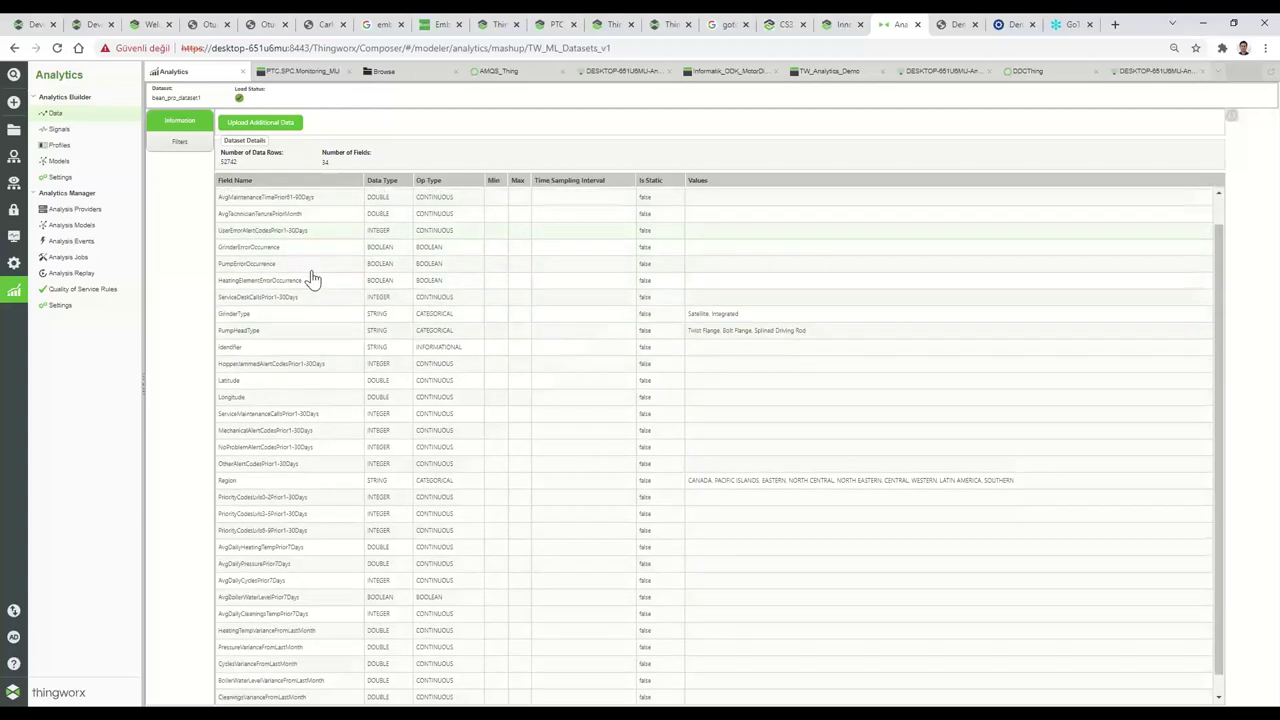
{"action": "scroll", "coordinate": [312, 278], "scroll_direction": "down", "scroll_amount": 1}
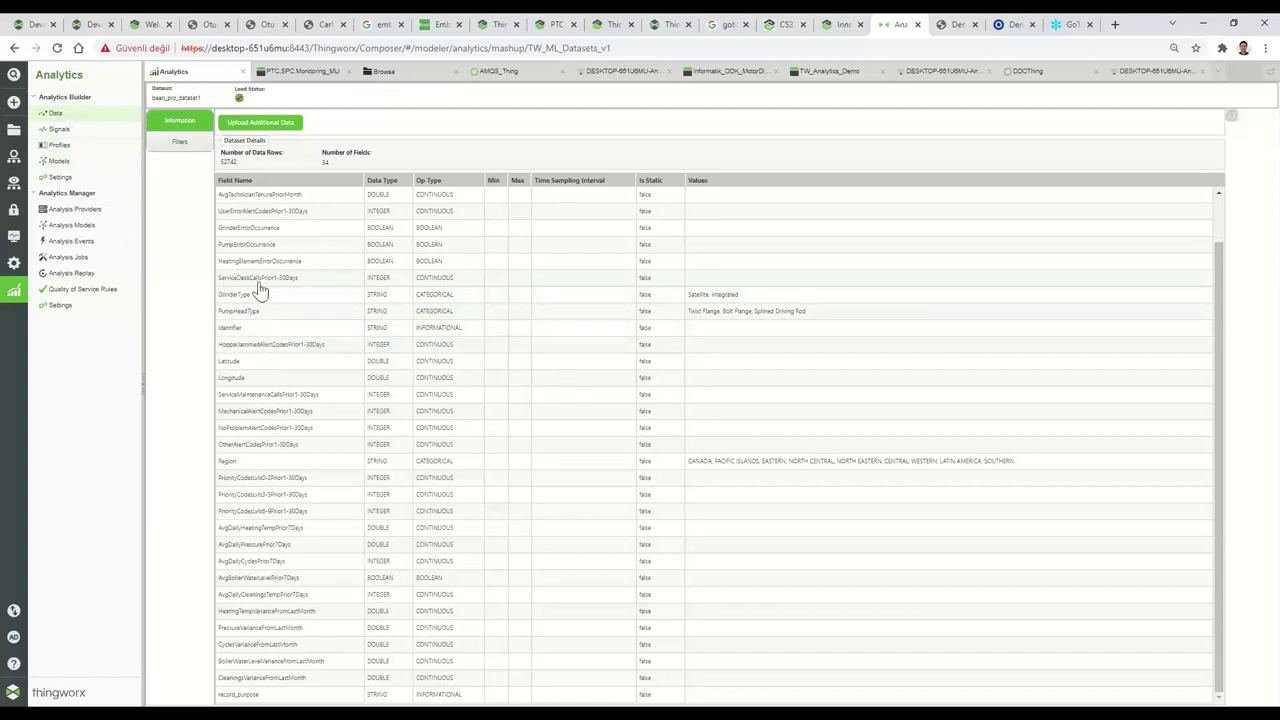
{"action": "left_click", "coordinate": [72, 165]}
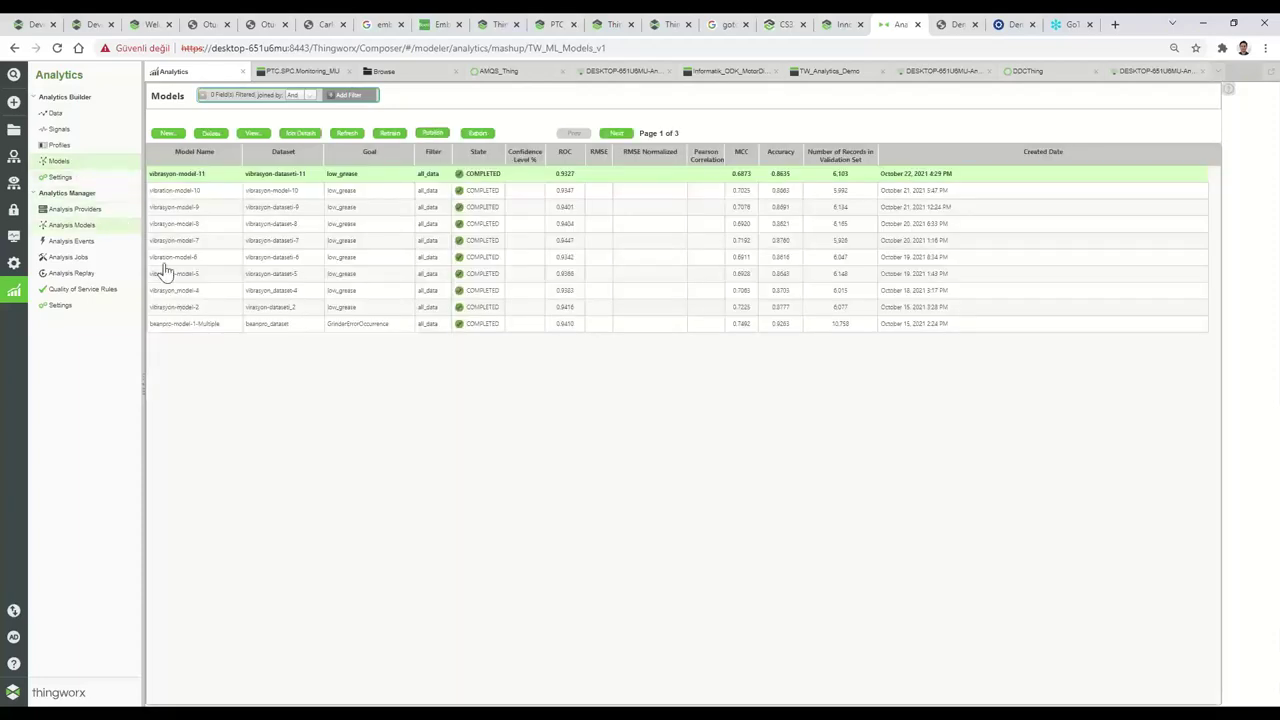
Open beanpro-model-1-Multiple's validation results (ROC 0.9410) and check its model configuration.
{"action": "left_click", "coordinate": [195, 328]}
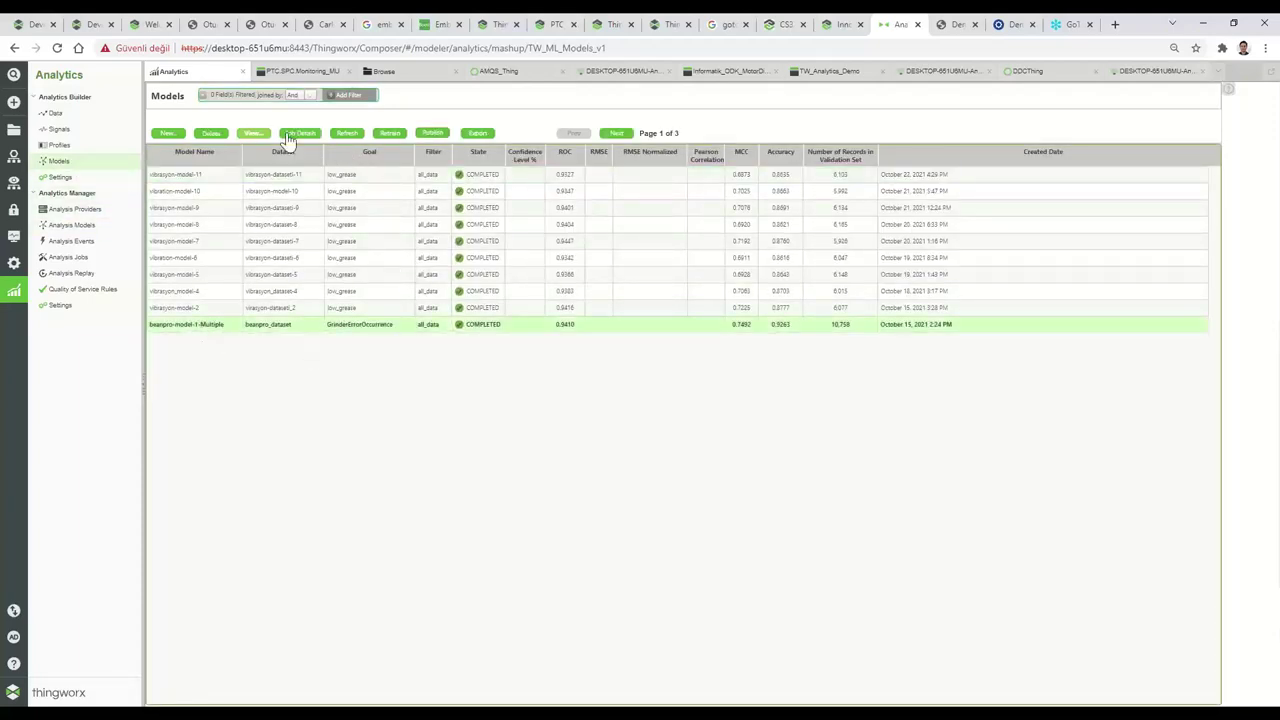
{"action": "left_click", "coordinate": [253, 133]}
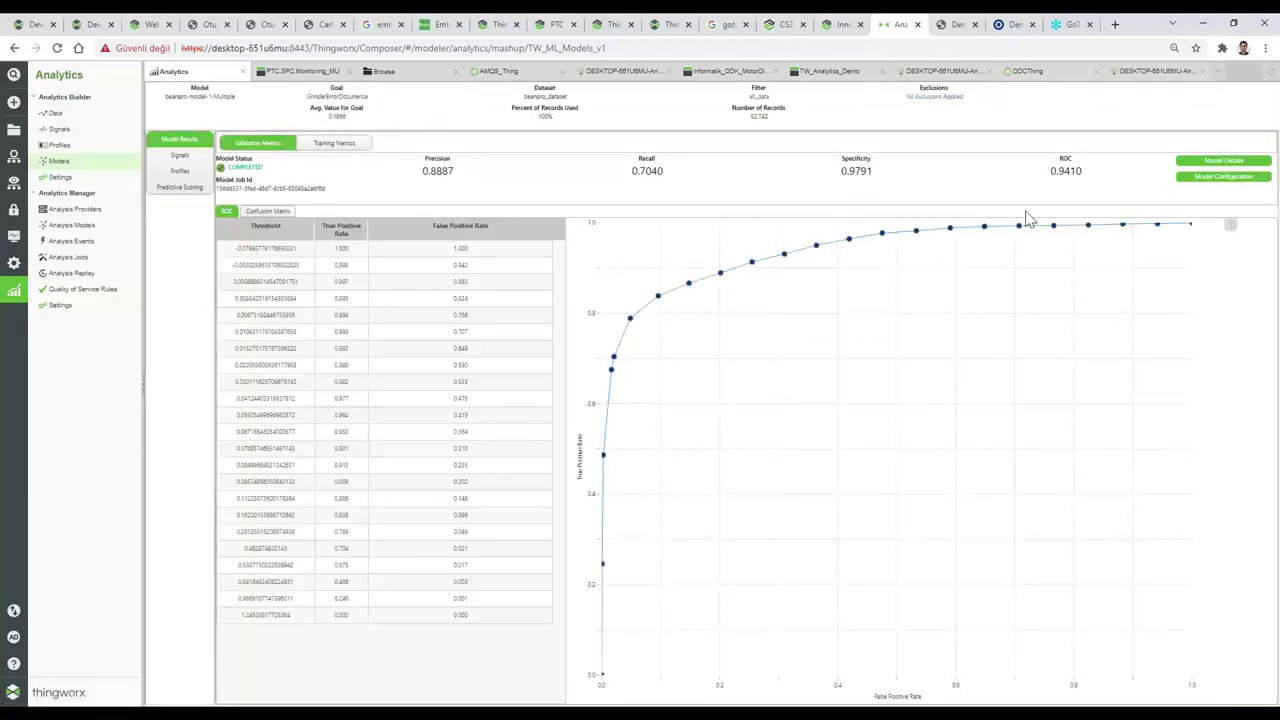
{"action": "left_click", "coordinate": [1211, 180]}
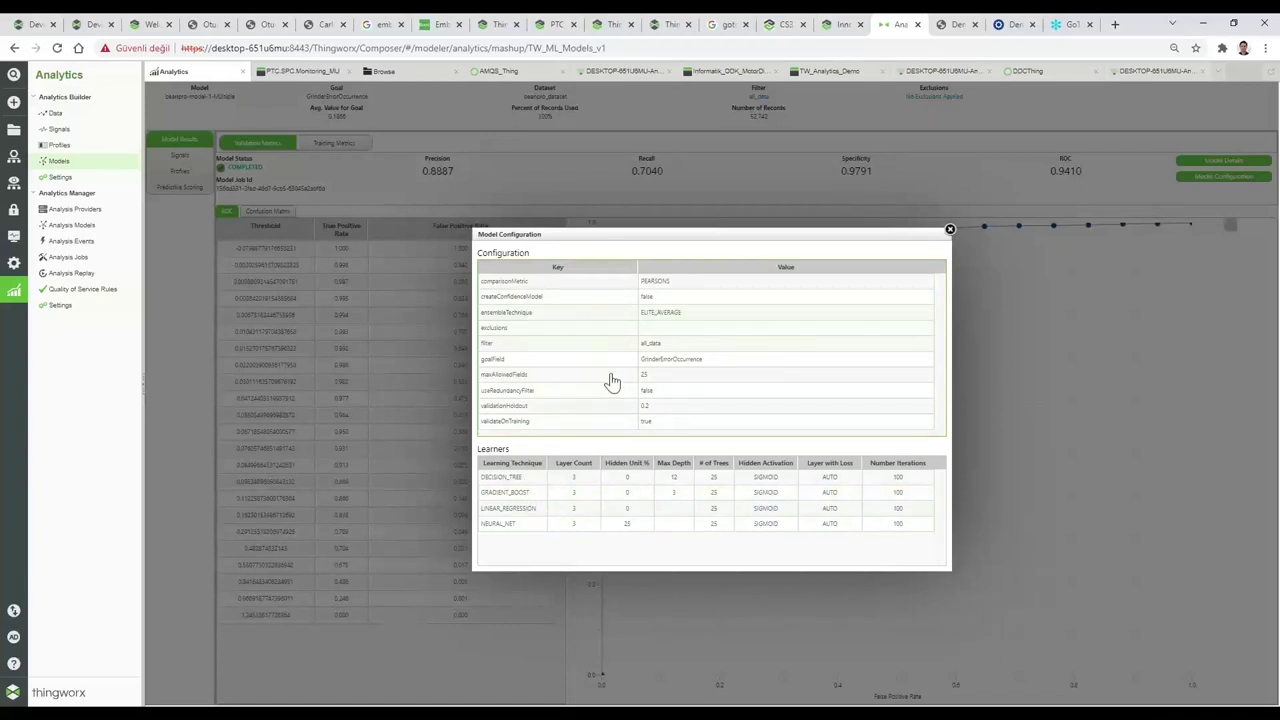
{"action": "left_click", "coordinate": [950, 231]}
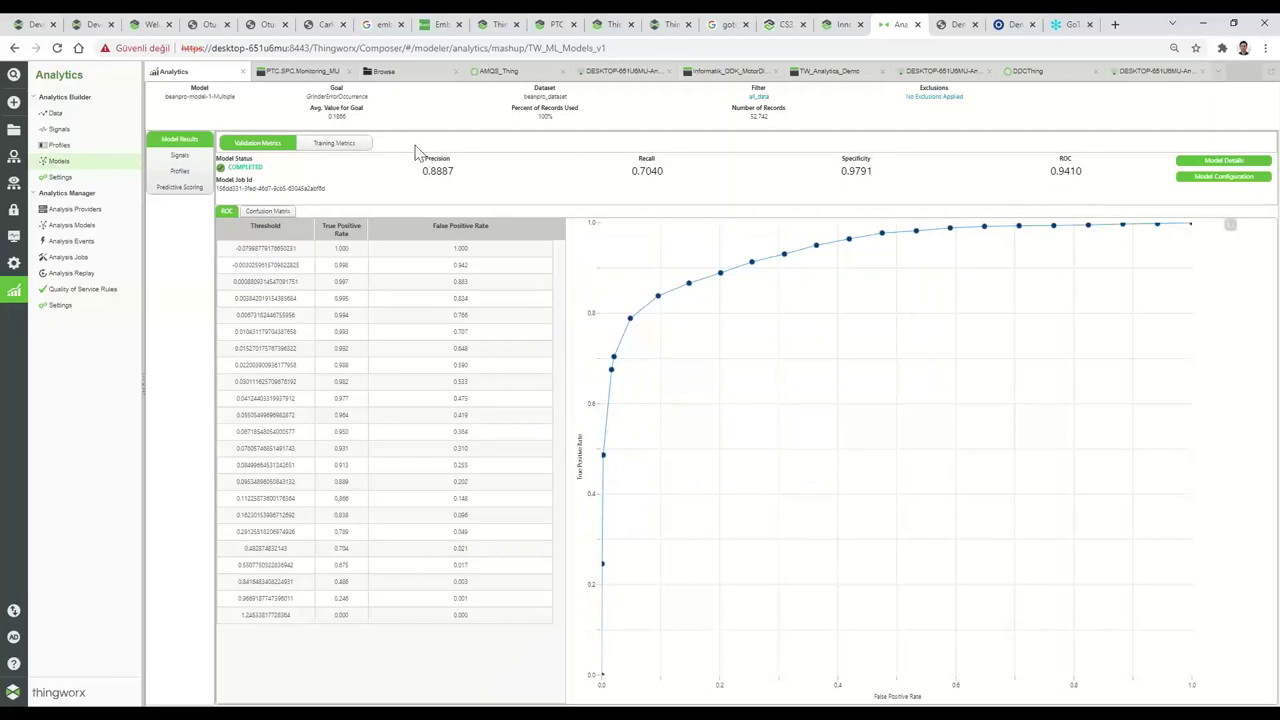
Check beanpro-model-1-Multiple's training metrics and confusion matrix, then return to the Models list.
{"action": "left_click", "coordinate": [312, 143]}
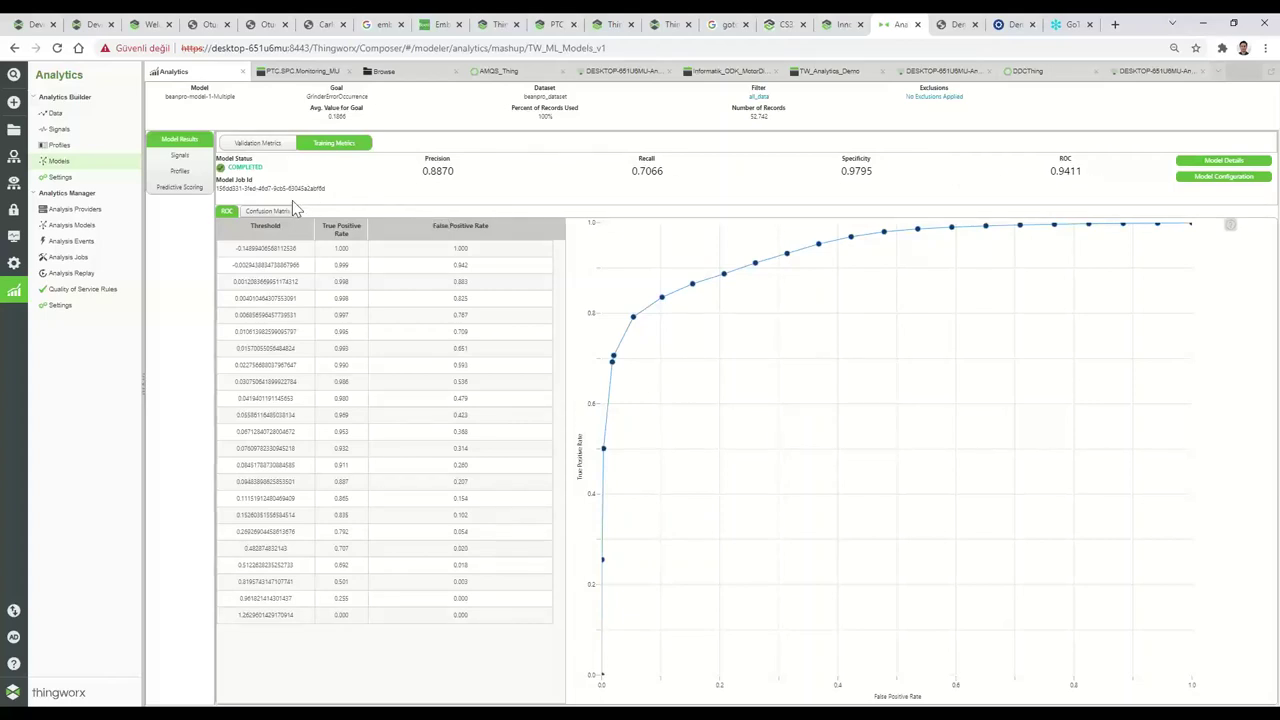
{"action": "left_click", "coordinate": [268, 213]}
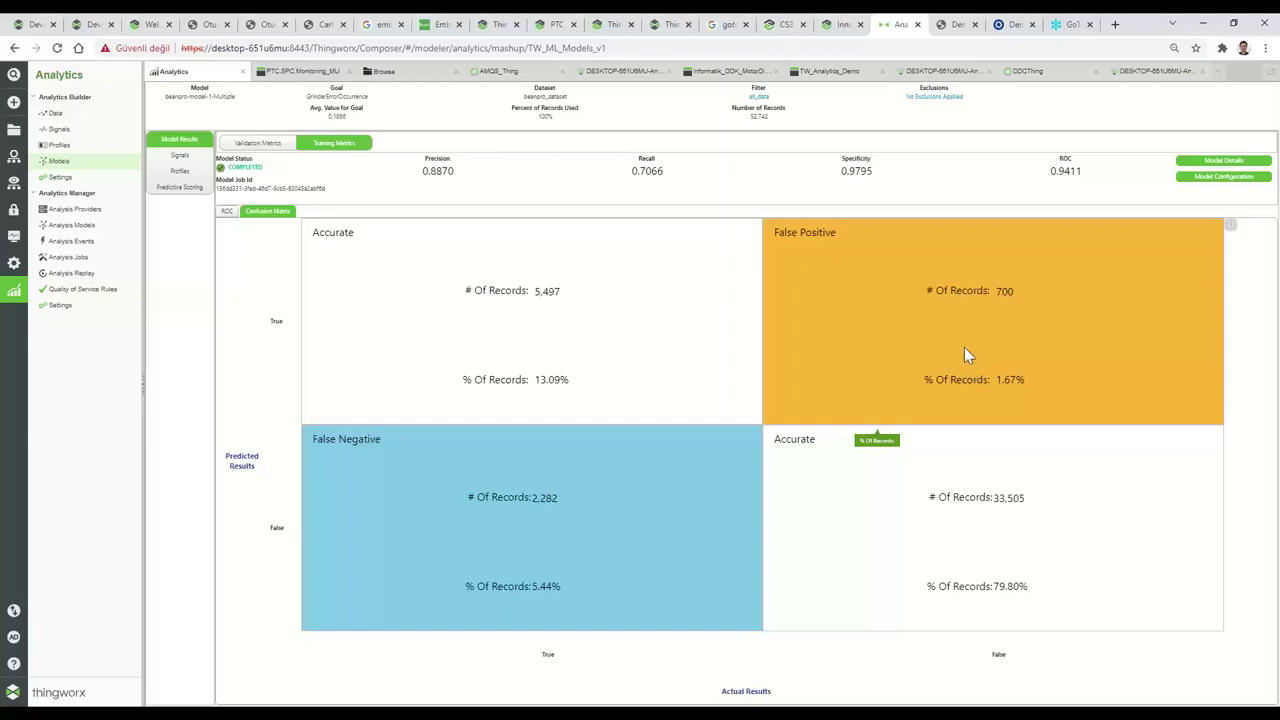
{"action": "left_click", "coordinate": [58, 163]}
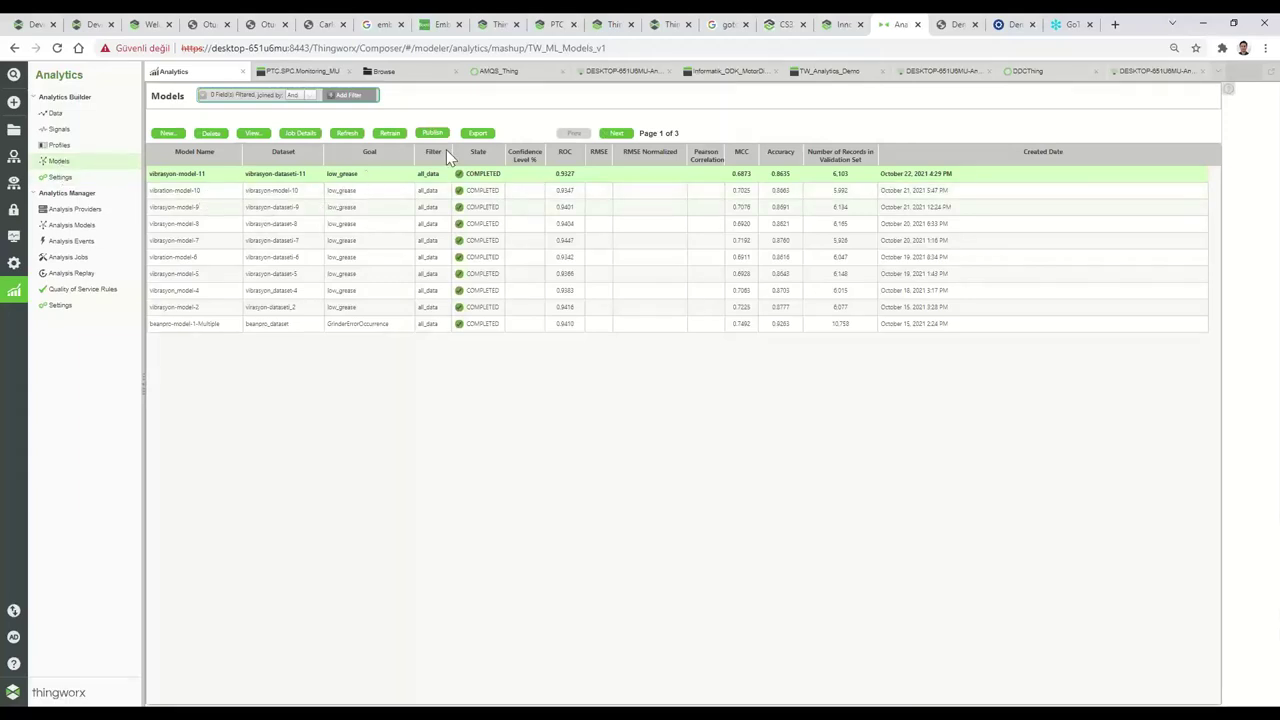
On page 2, open BeanPro_NeuralNetwork's results and show its training metrics (ROC 0.9397).
{"action": "left_click", "coordinate": [616, 133]}
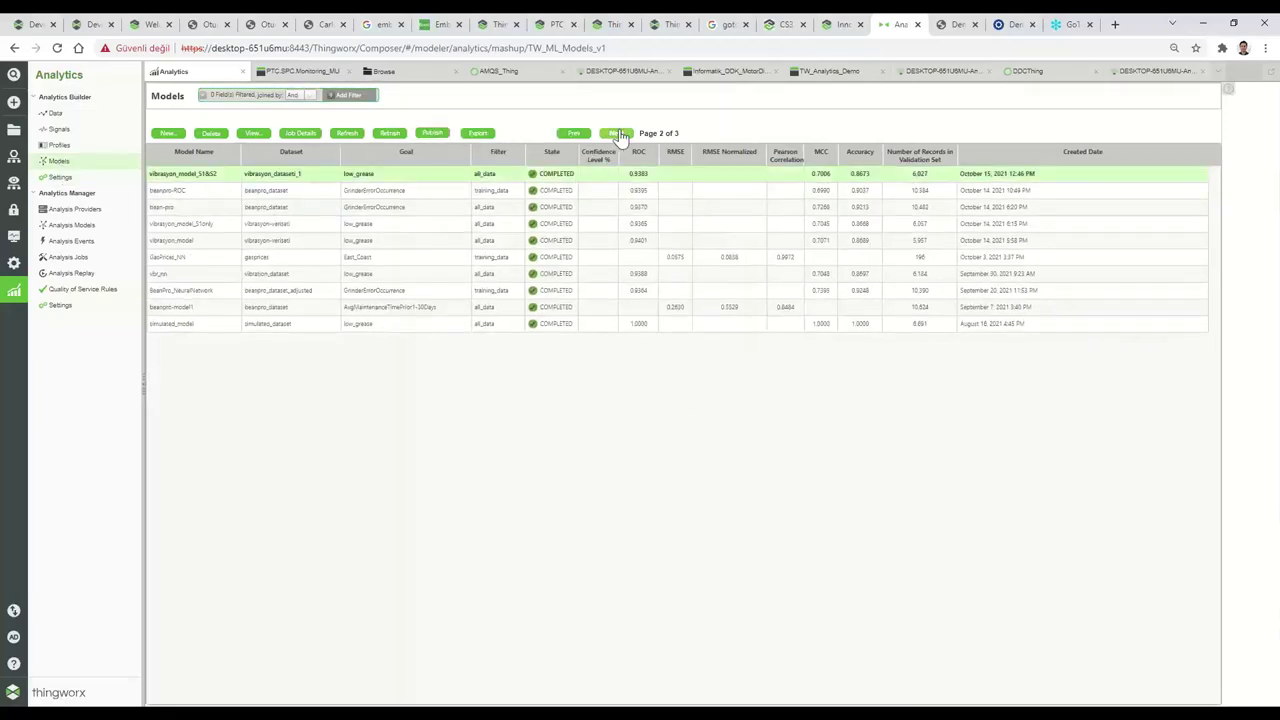
{"action": "left_click", "coordinate": [195, 291]}
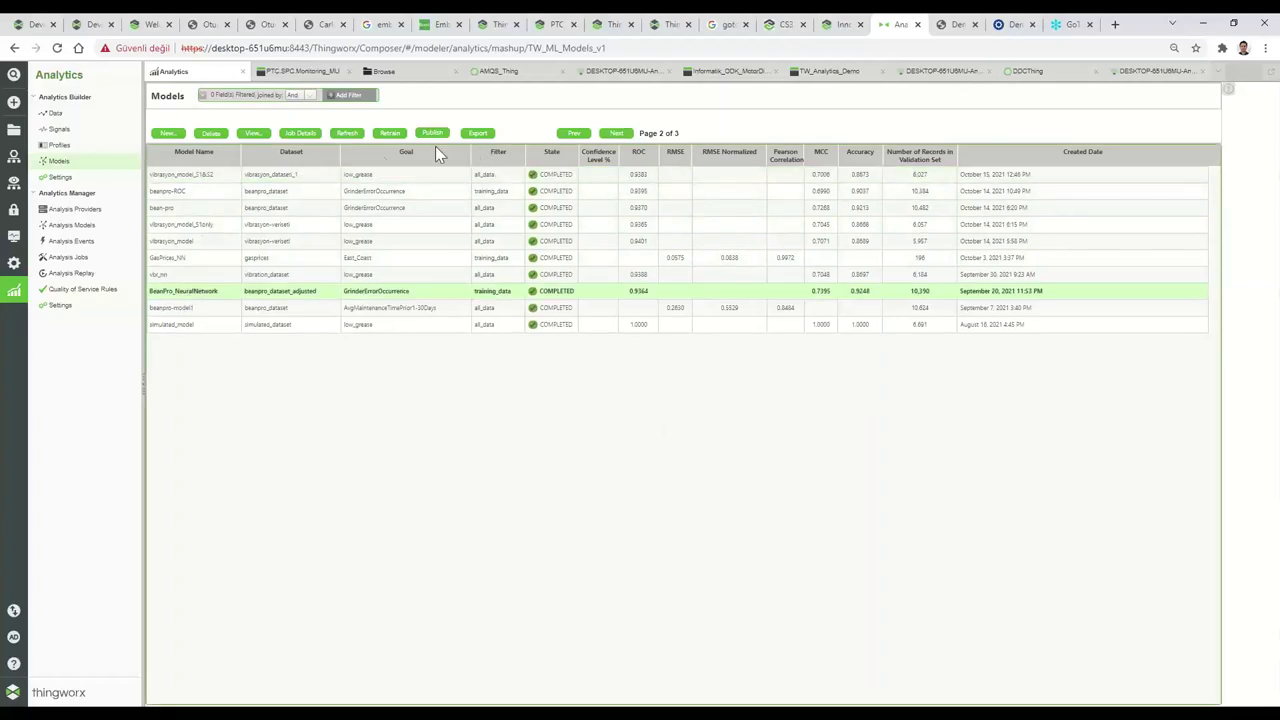
{"action": "left_click", "coordinate": [254, 133]}
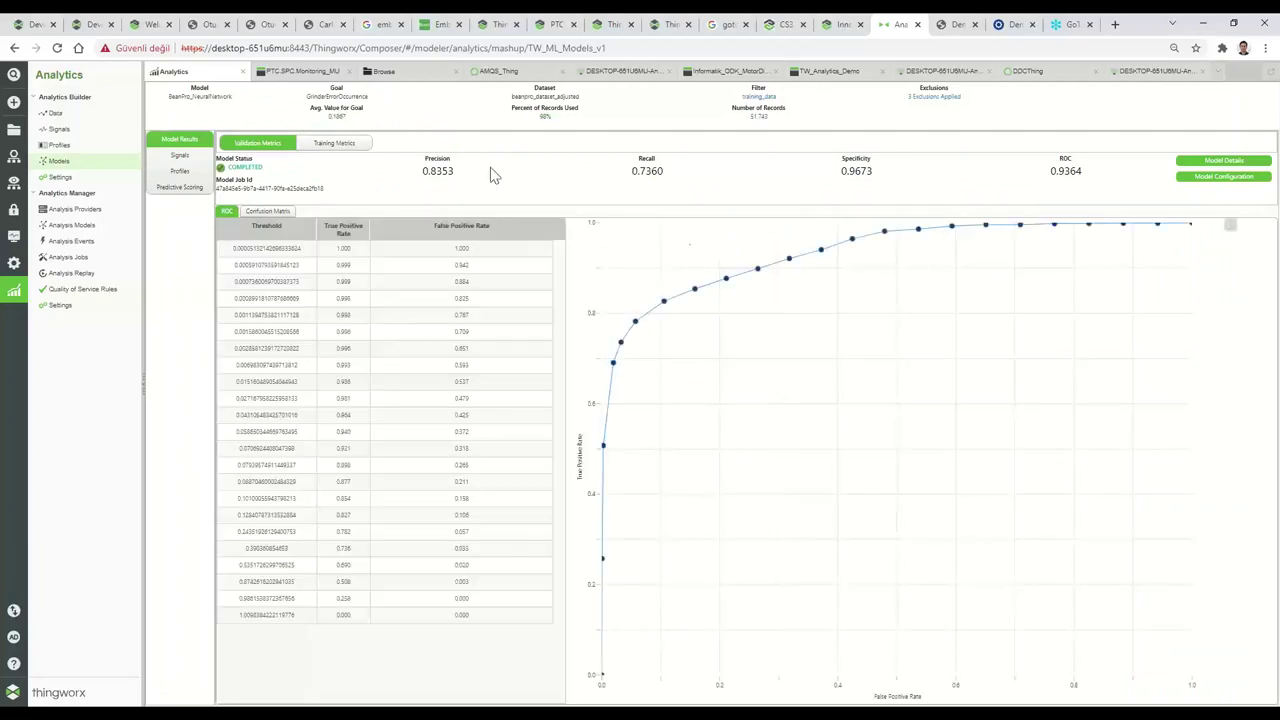
{"action": "left_click", "coordinate": [335, 145]}
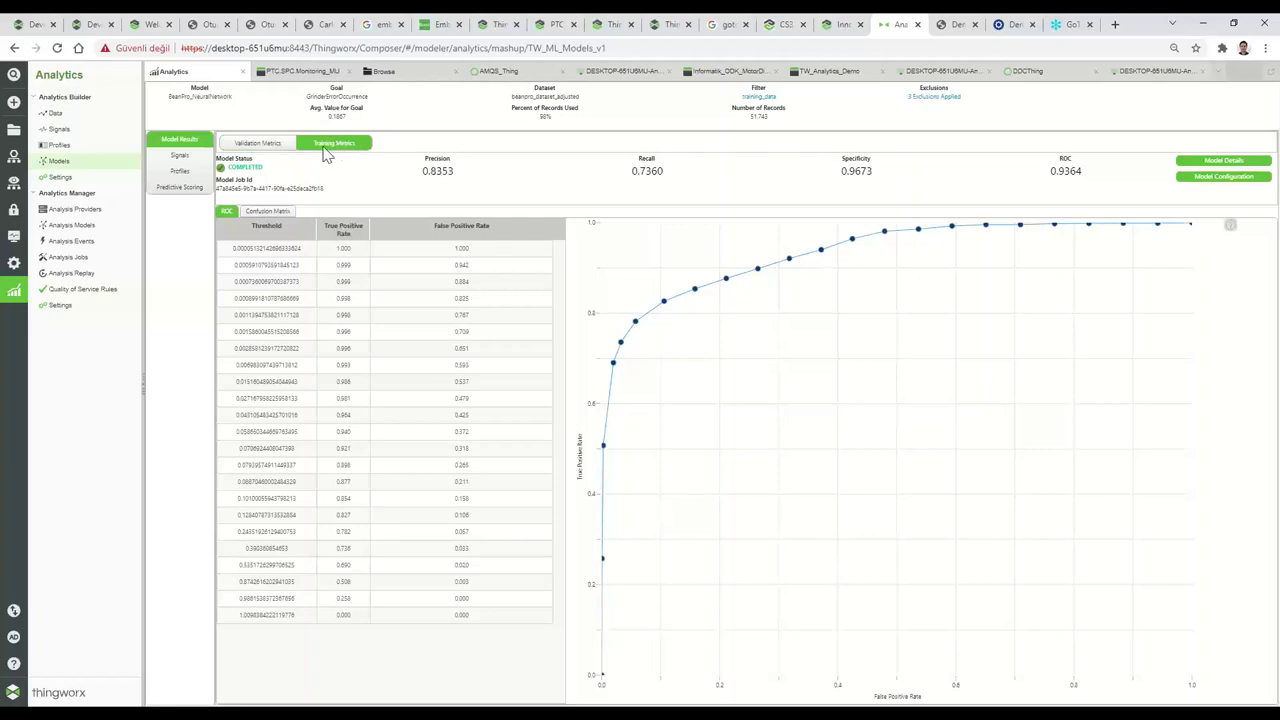
Display BeanPro_NeuralNetwork's training confusion matrix: 1,105 false positives, 1,918 false negatives.
{"action": "left_click", "coordinate": [265, 214]}
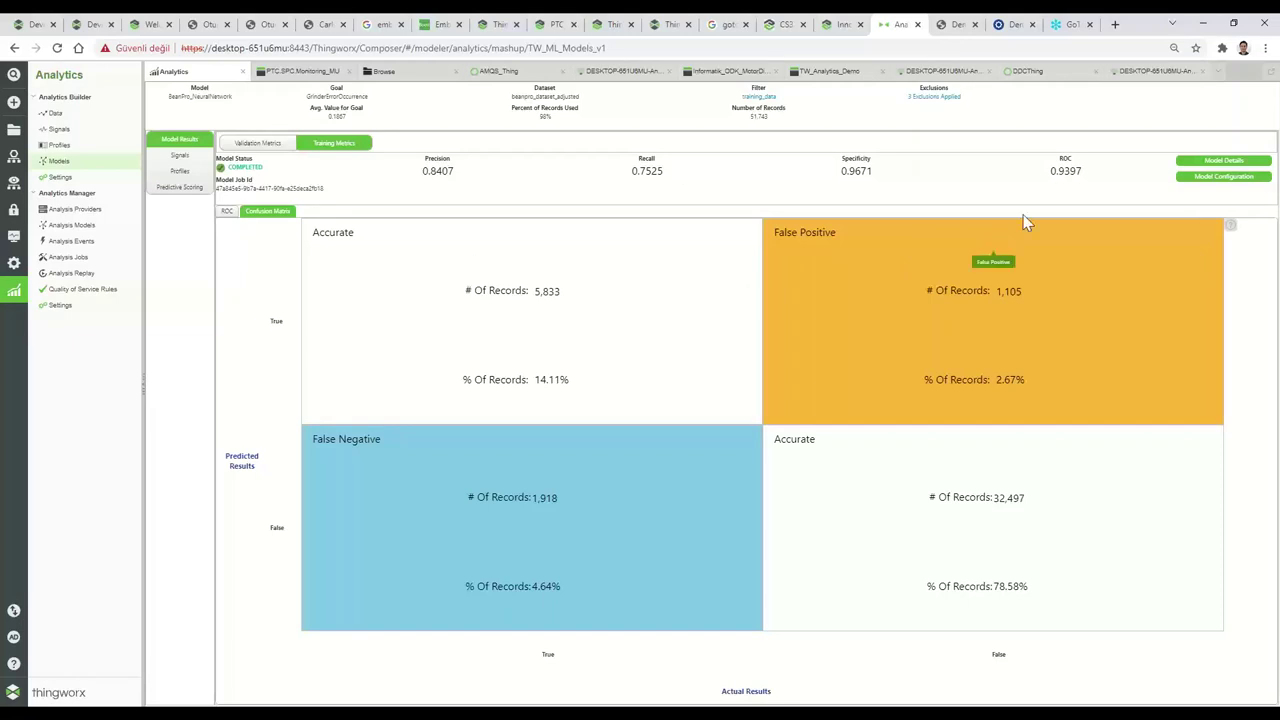
Go to demo.thingworx.com in a new browser tab.
{"action": "left_click", "coordinate": [1115, 24]}
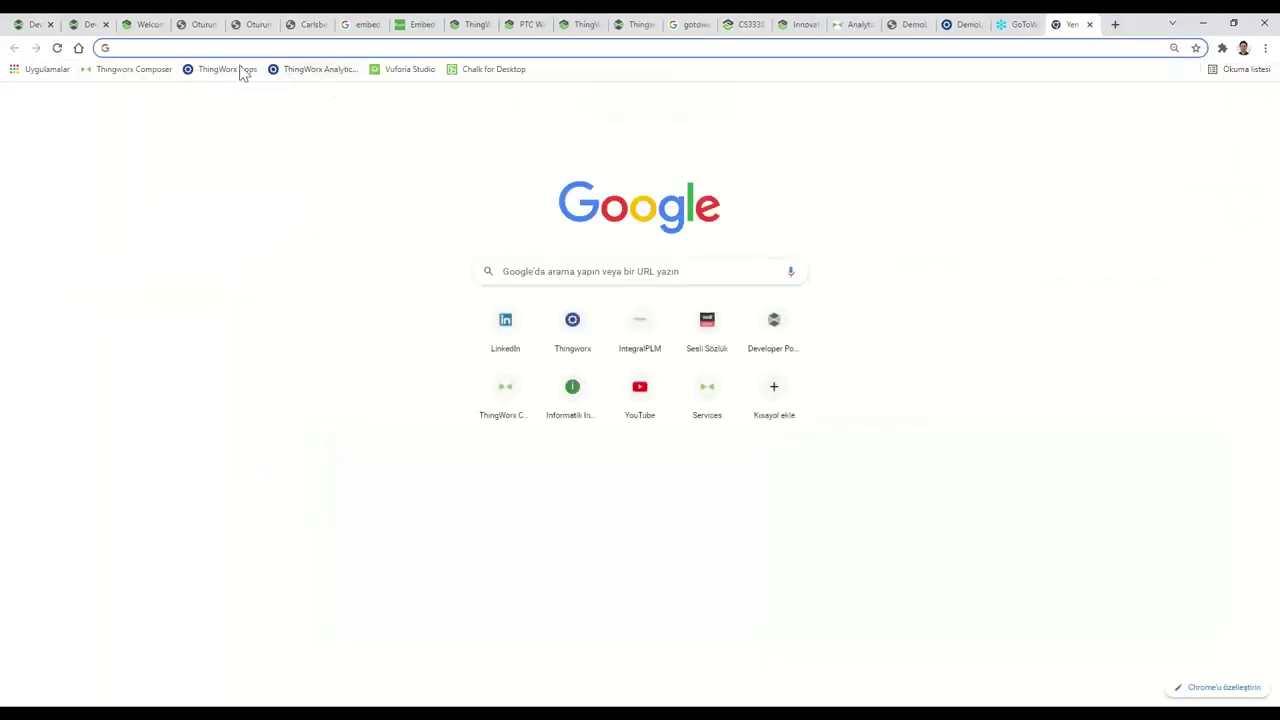
{"action": "left_click", "coordinate": [203, 46]}
{"action": "type", "text": "de"}
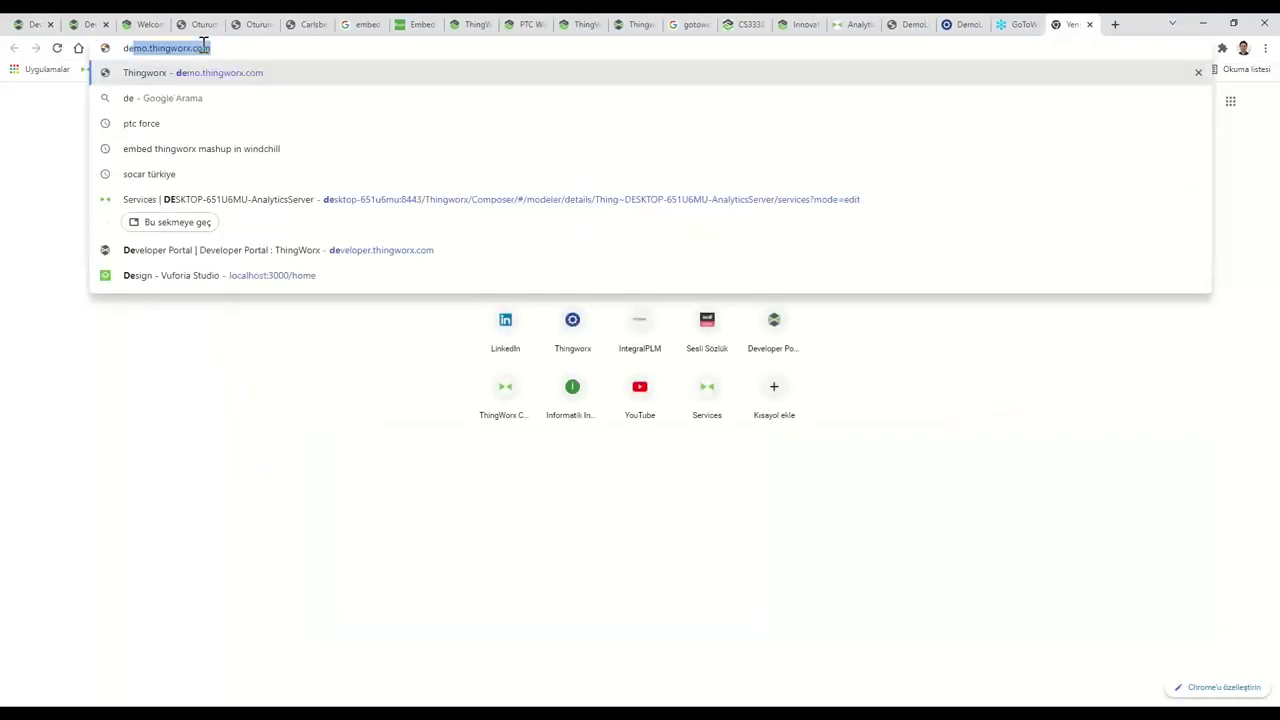
{"action": "left_click", "coordinate": [190, 74]}
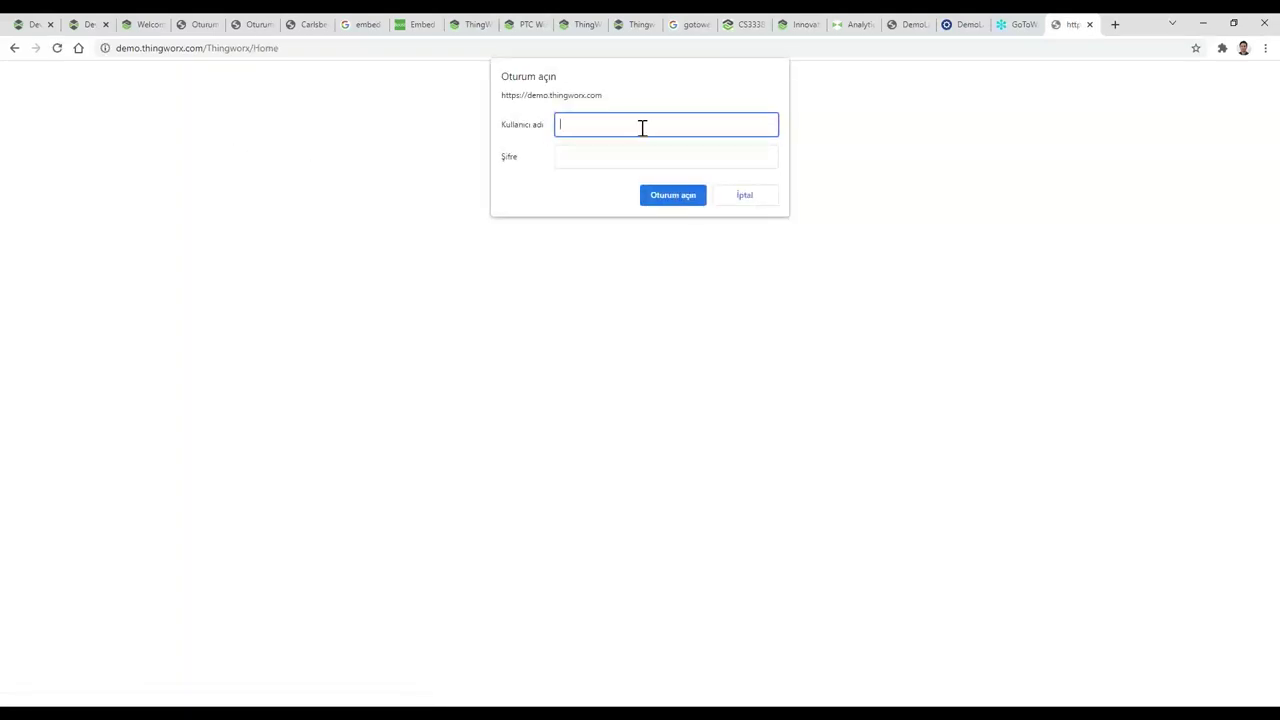
Sign in with the demo account's username and password.
{"action": "type", "text": "WDemoB"}
{"action": "key", "text": "Tab"}
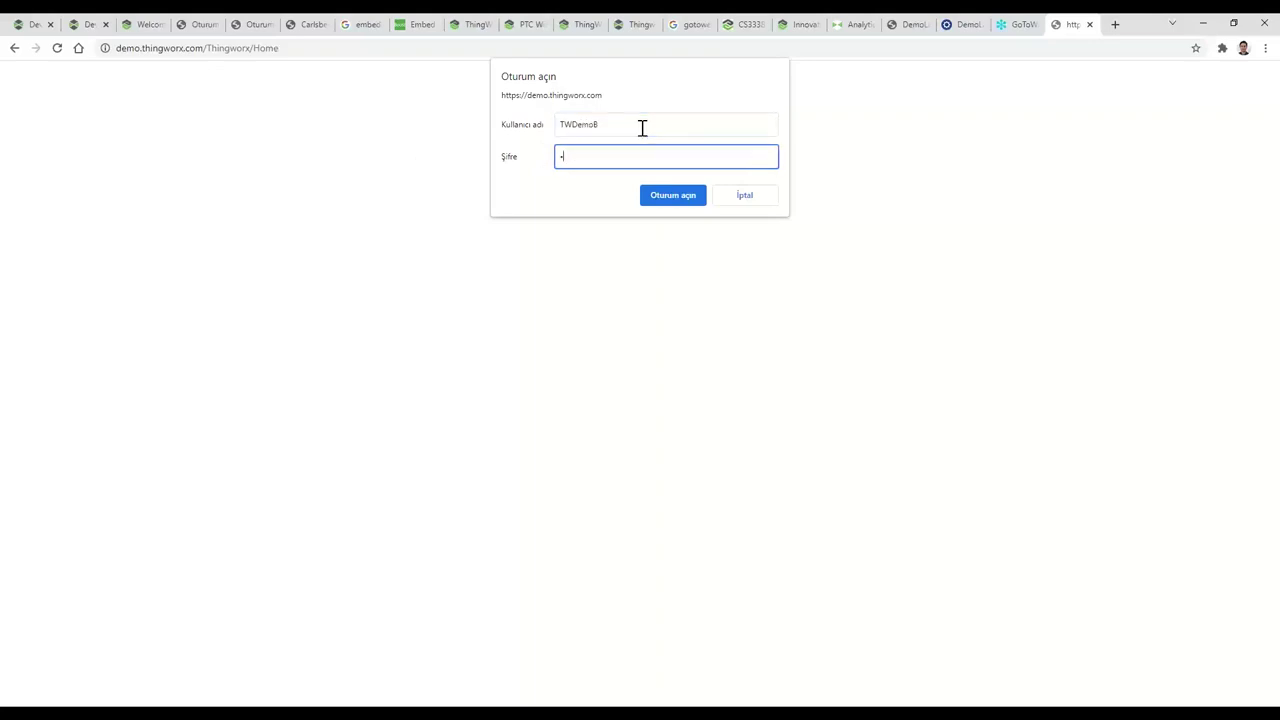
{"action": "type", "text": "demo"}
{"action": "key", "text": "Return"}
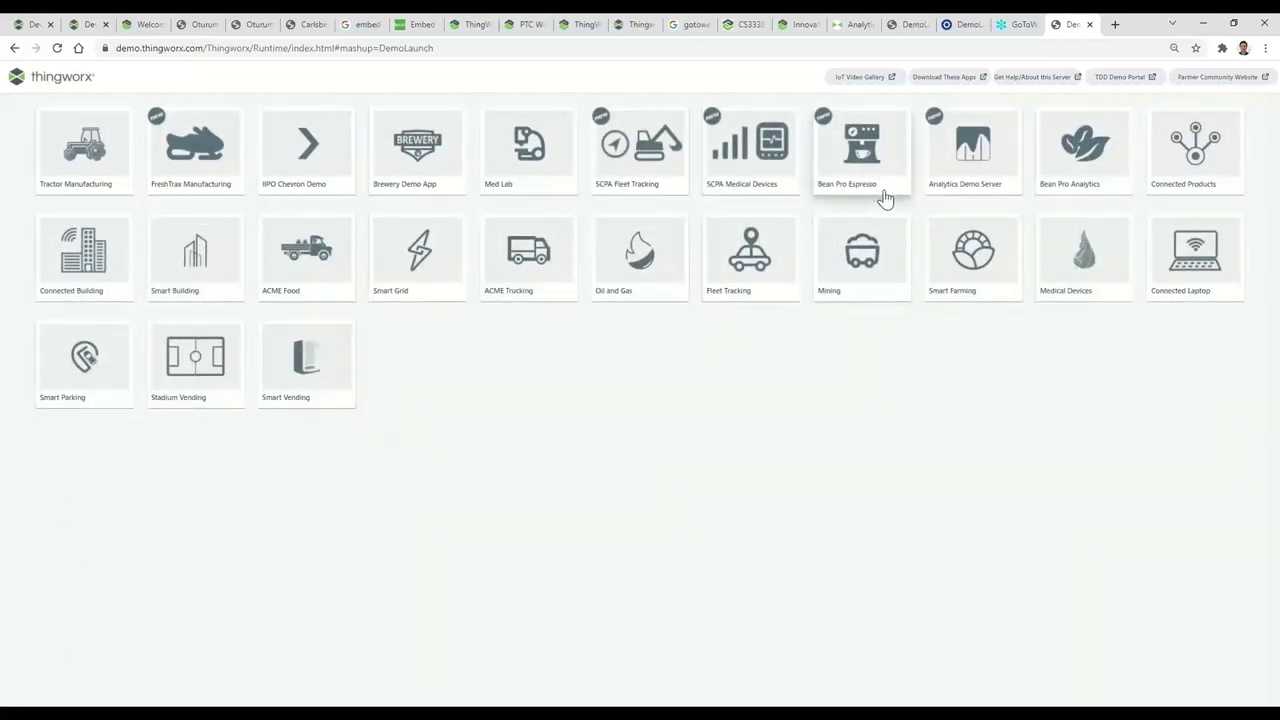
Launch the Bean Pro Espresso dashboard and show machine 102648's very high grinder risk.
{"action": "left_click", "coordinate": [692, 248]}
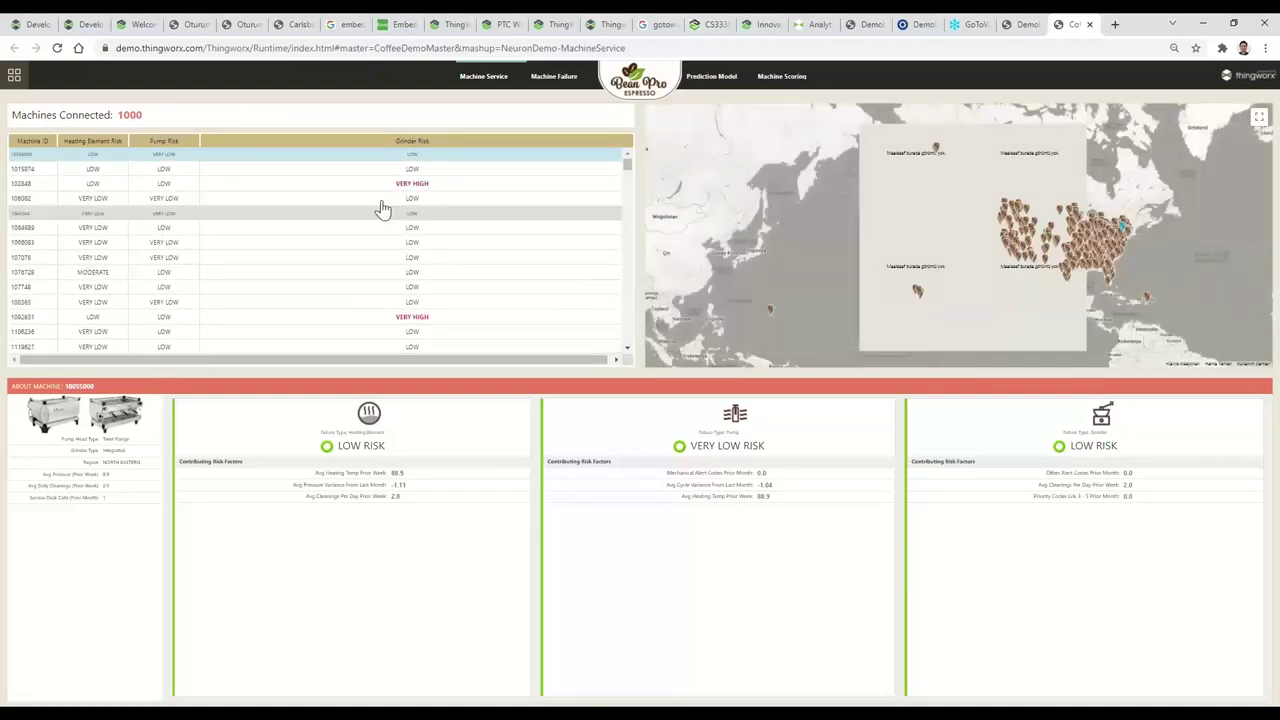
{"action": "left_click", "coordinate": [413, 189]}
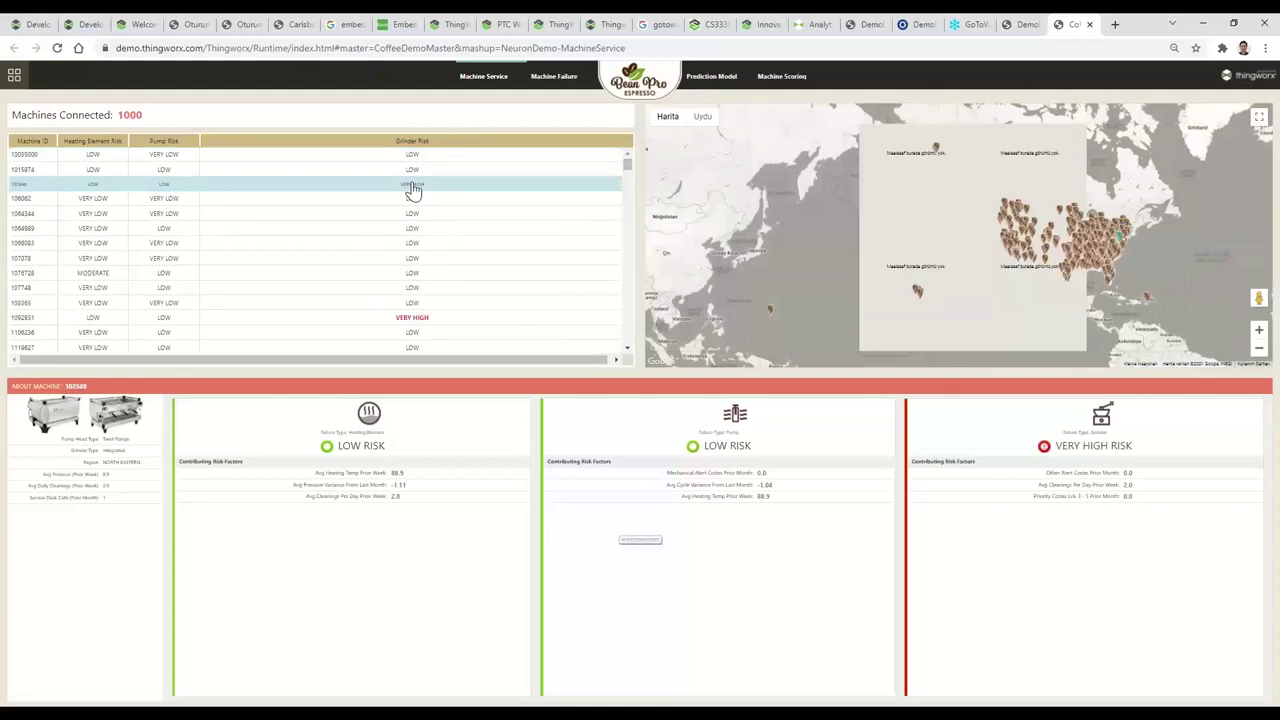